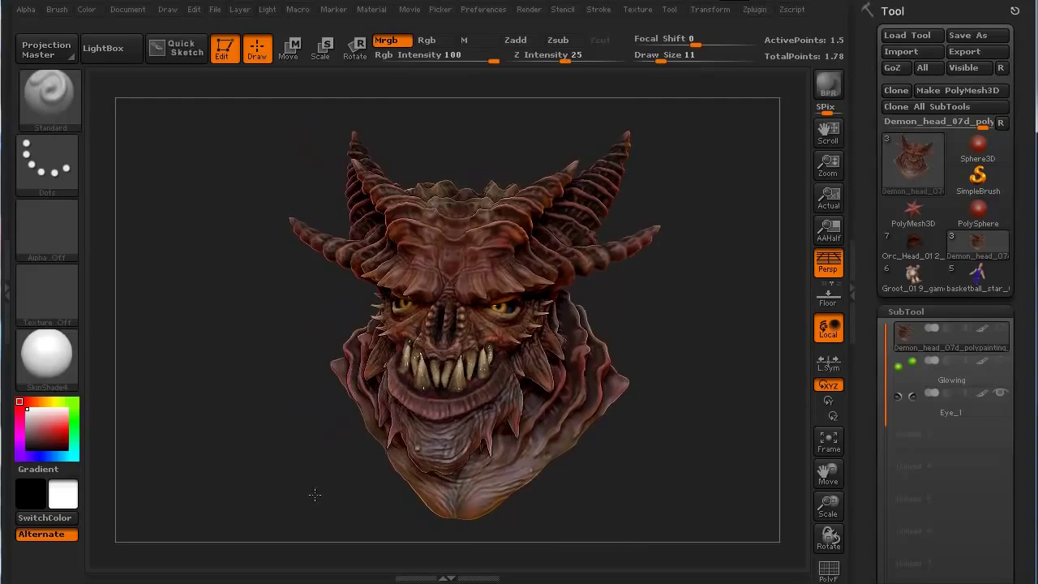
Look over the demon head, switch to the orc head model, and view it framed at full size
drag(315, 494, 283, 474)
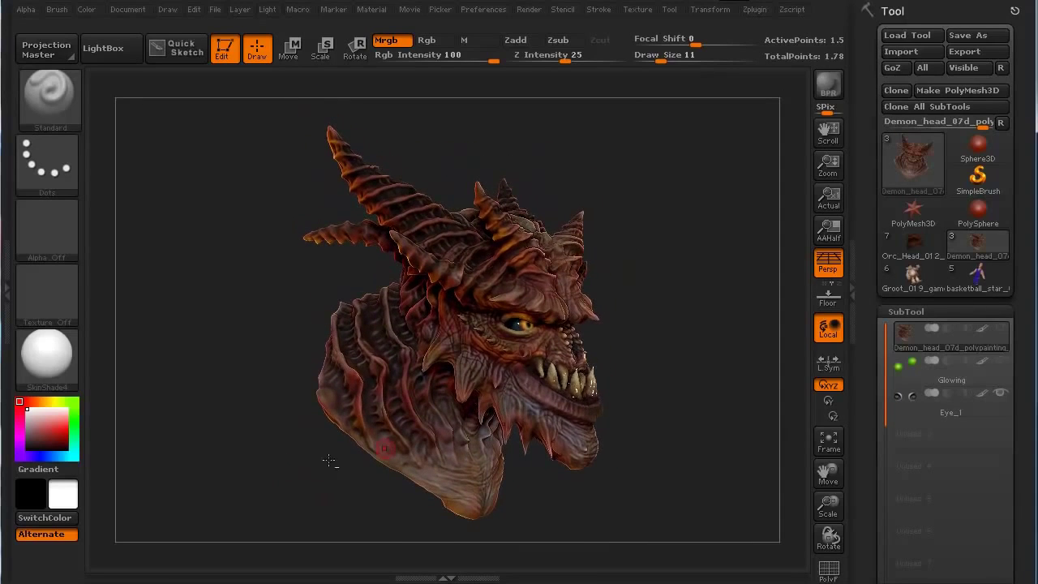
click(912, 242)
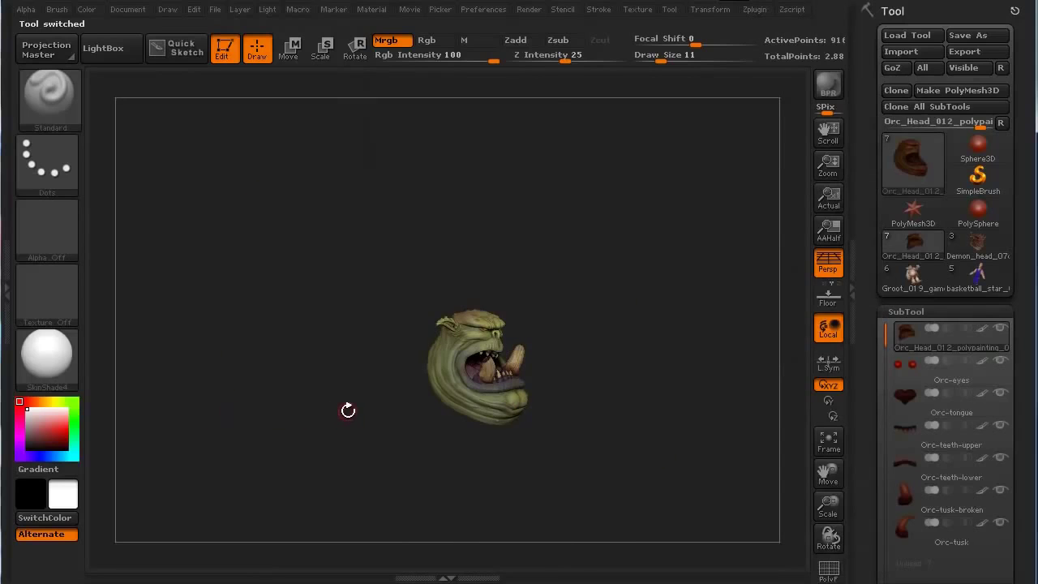
key(f)
drag(233, 478, 263, 452)
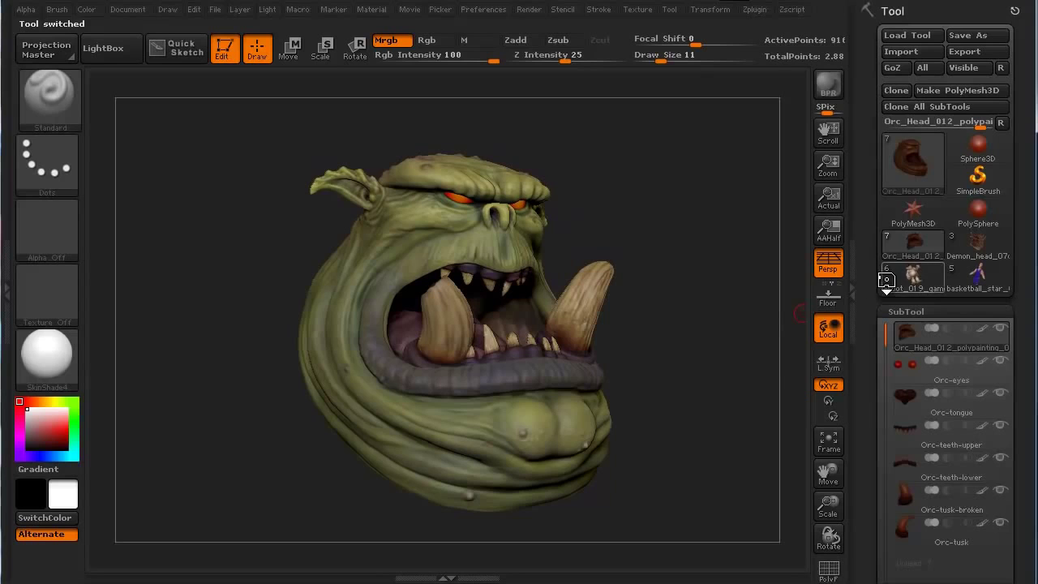
Switch to the Groot game model and look over the character's upper body, club and spear
click(886, 280)
key(f)
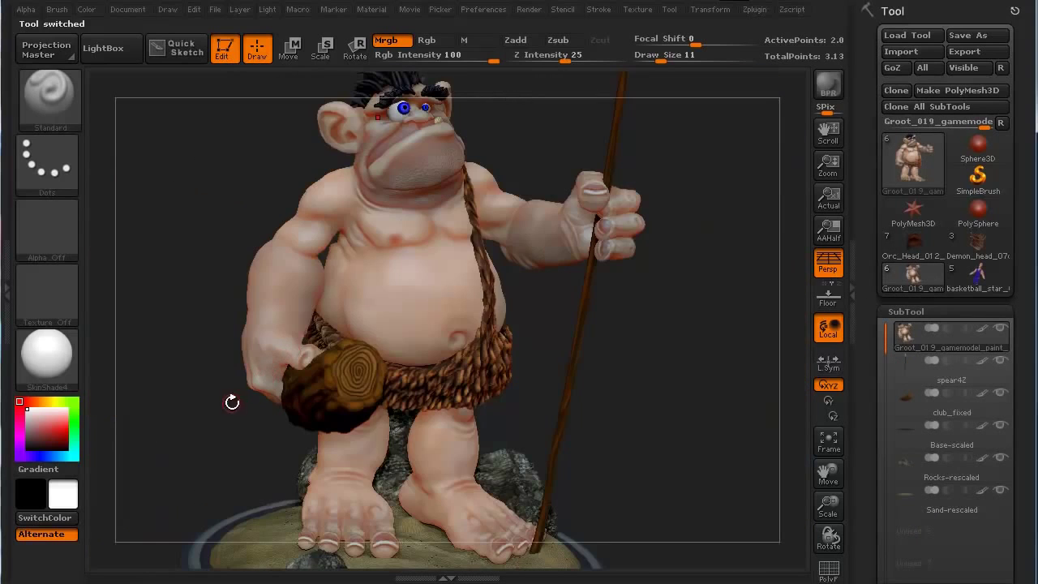
drag(209, 400, 284, 270)
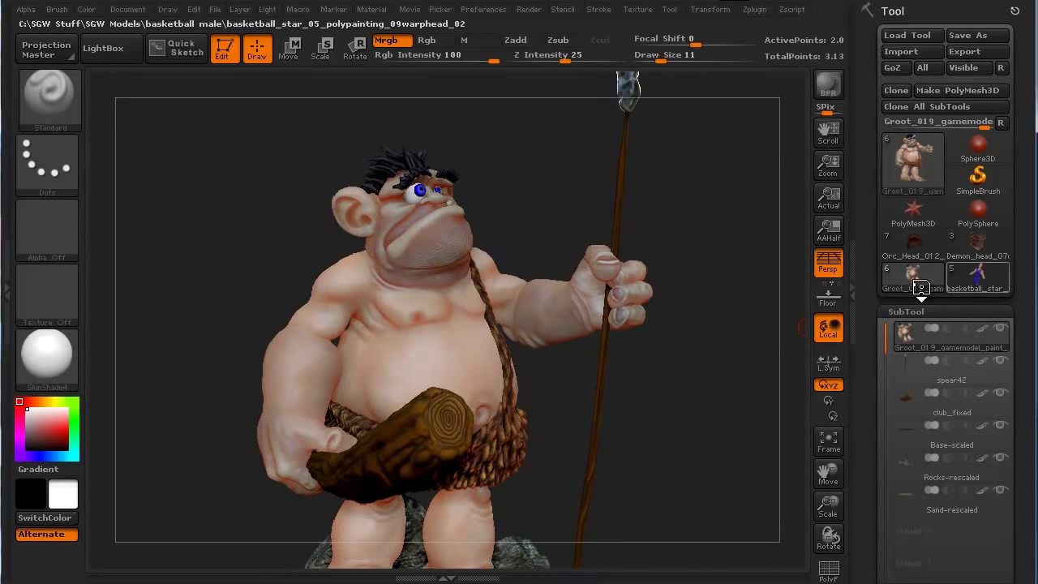
Switch to the basketball star model and examine its full figure and the painted details of its head
click(978, 276)
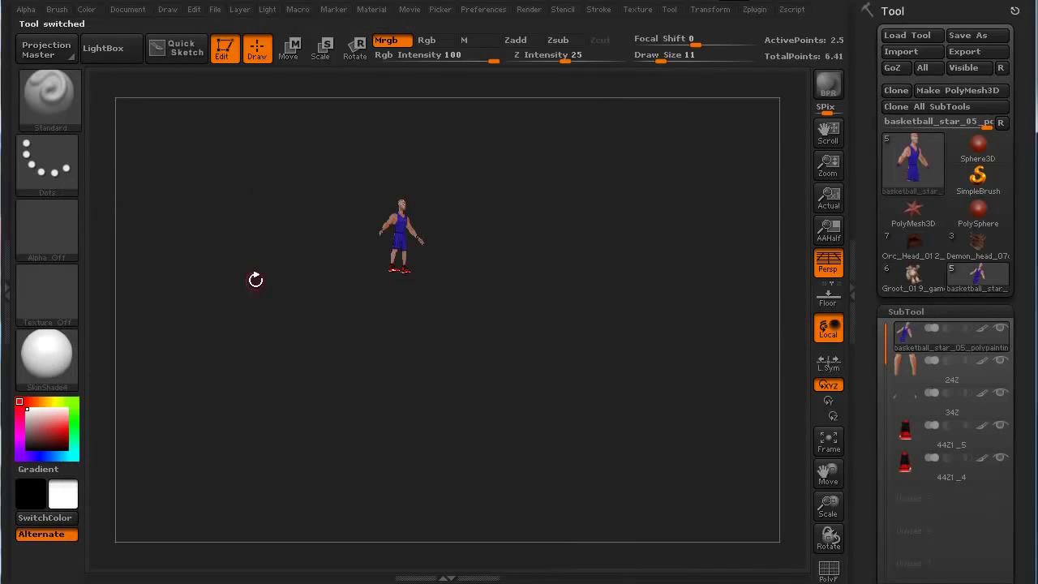
key(f)
drag(257, 274, 202, 254)
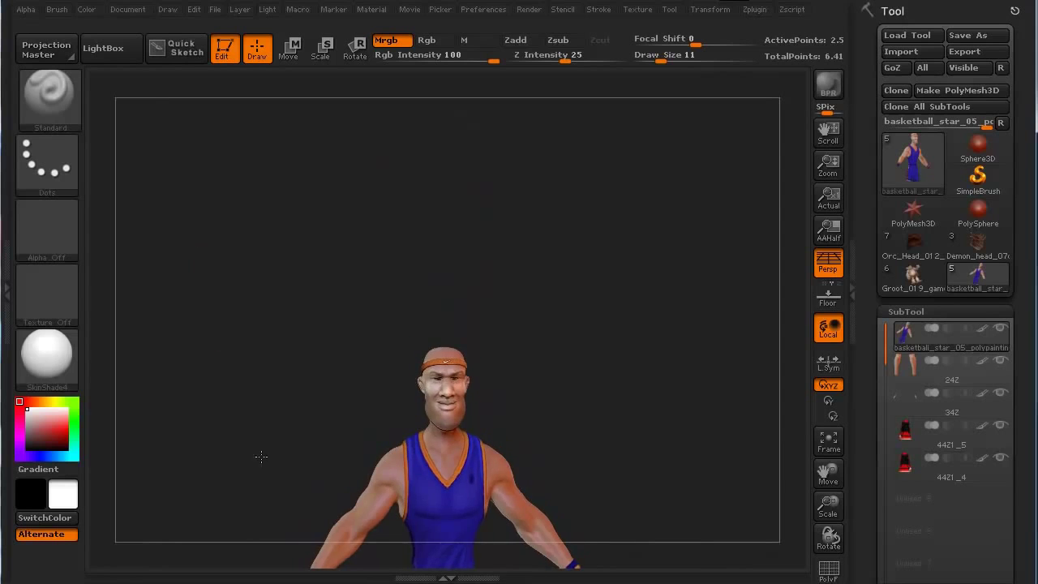
alt+drag(262, 457, 260, 267)
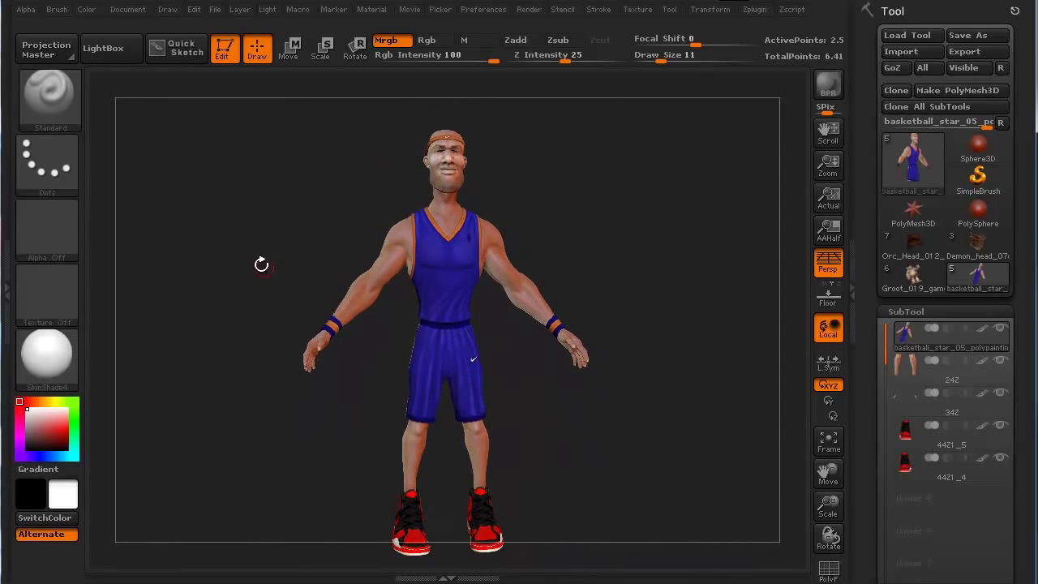
alt+drag(302, 213, 264, 427)
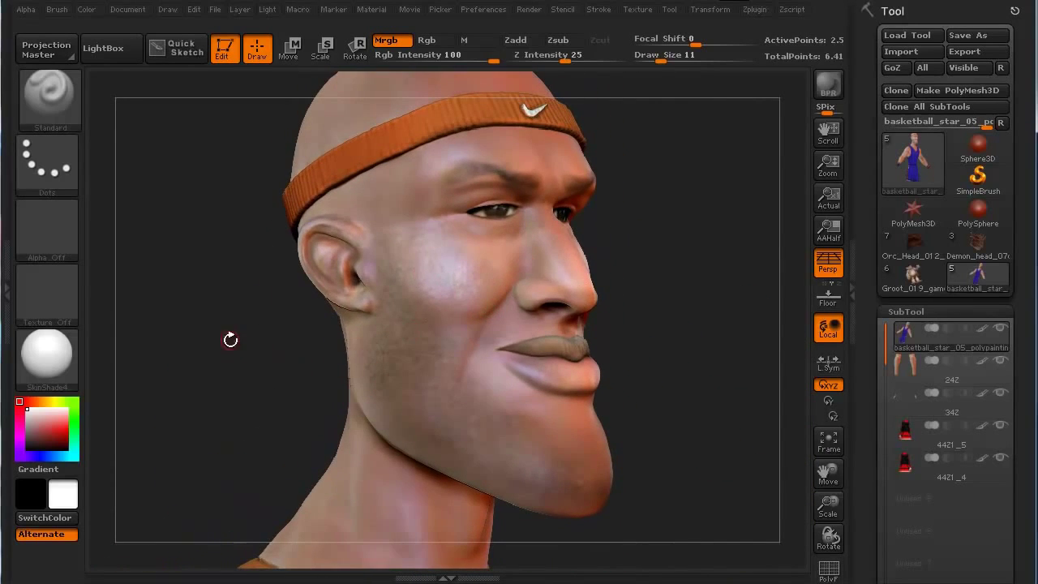
drag(230, 340, 226, 395)
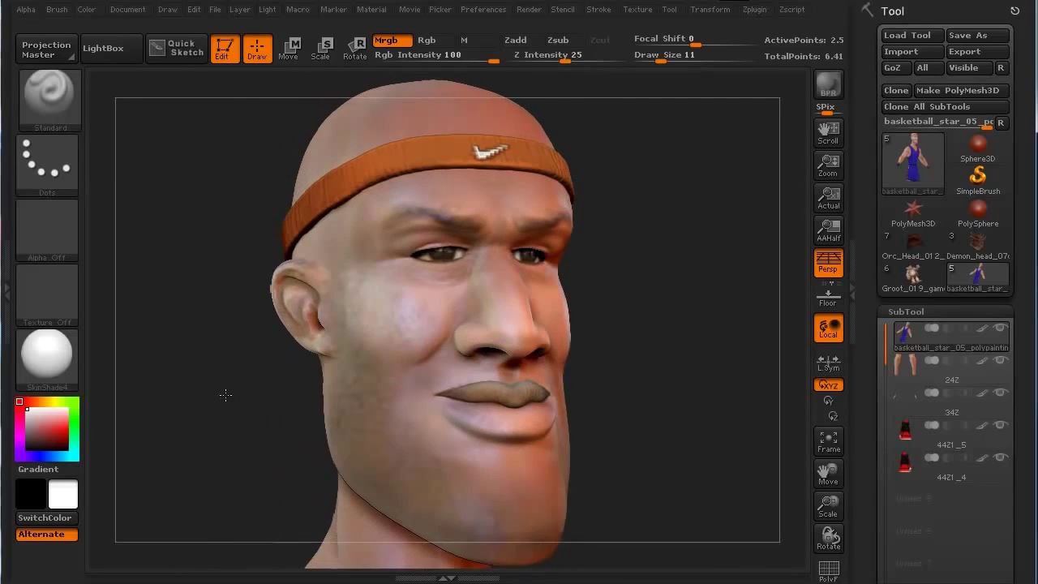
Return to the Groot model and examine the painted skin of its face and shoulders close up
click(897, 280)
key(f)
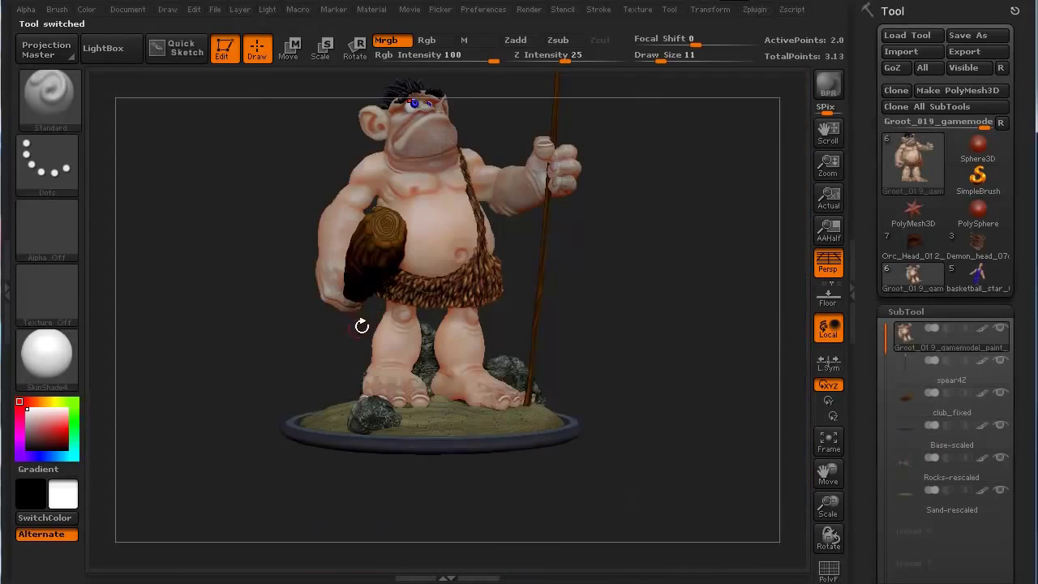
alt+drag(263, 391, 375, 324)
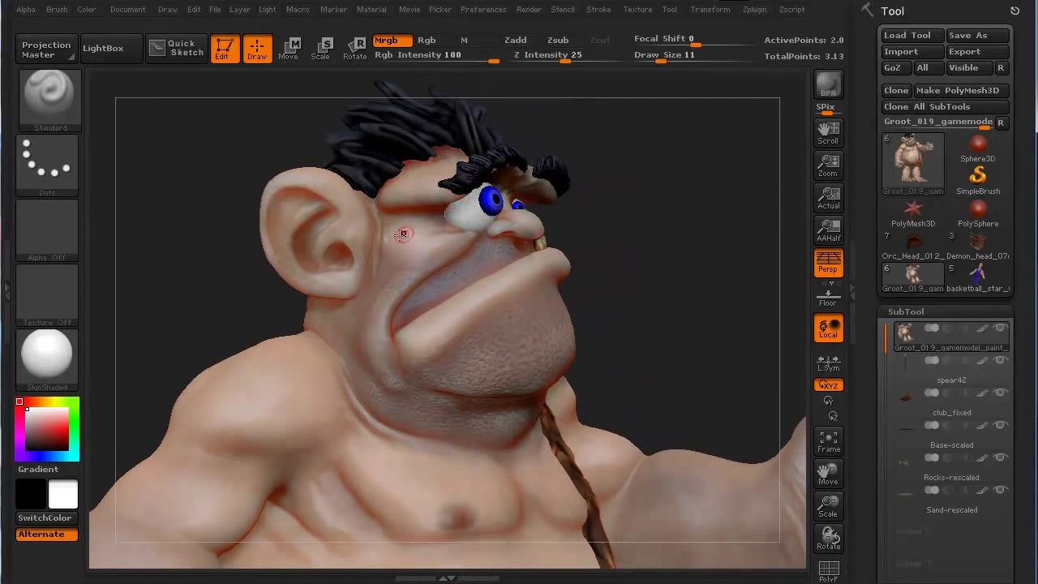
drag(276, 306, 198, 300)
drag(222, 368, 231, 320)
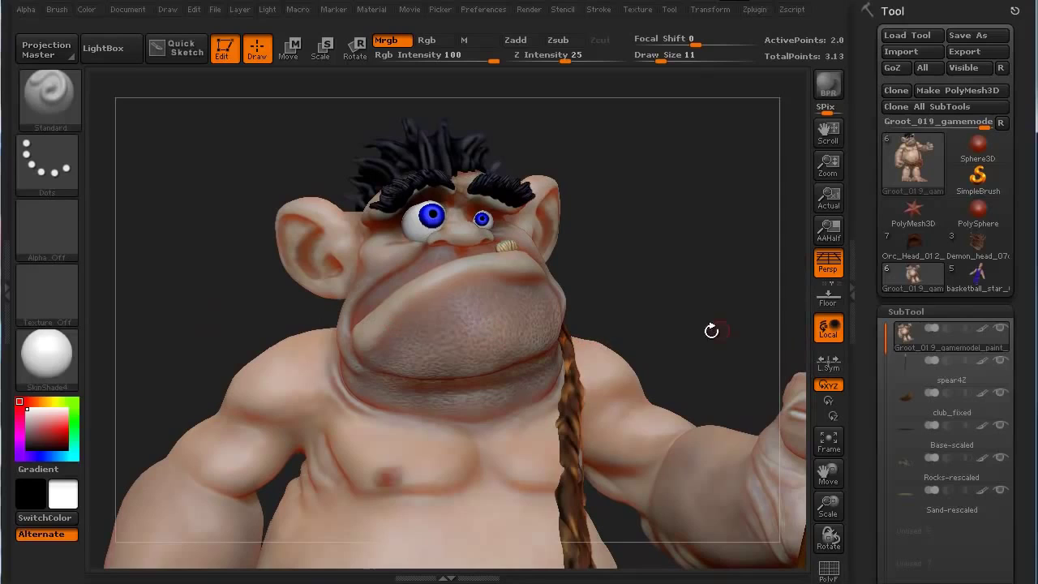
Switch to the demon head model and examine its eye, teeth, horns and neck up close and from all around
click(978, 252)
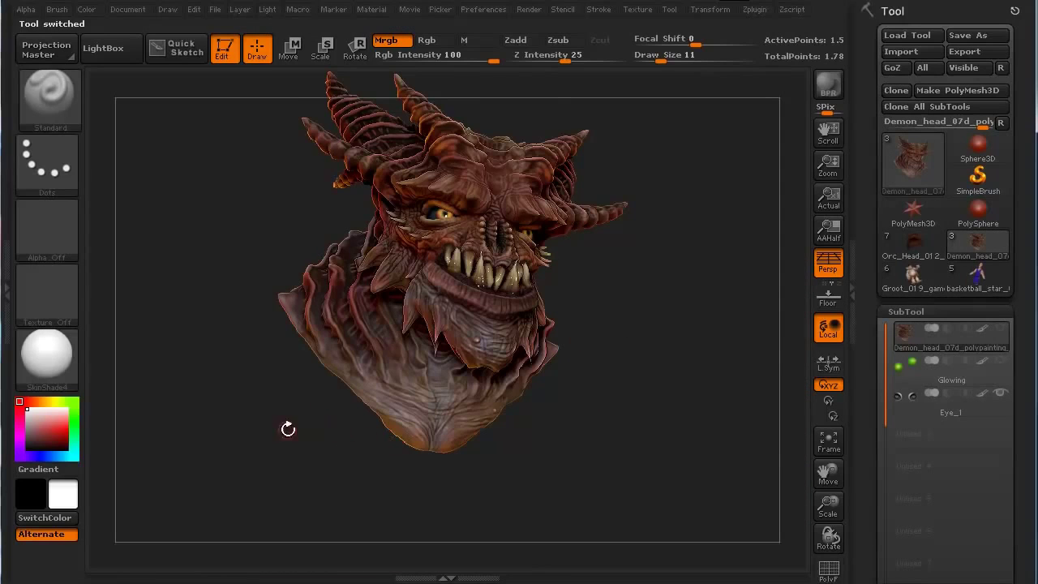
shift+drag(288, 429, 297, 461)
drag(312, 420, 177, 463)
drag(235, 478, 425, 518)
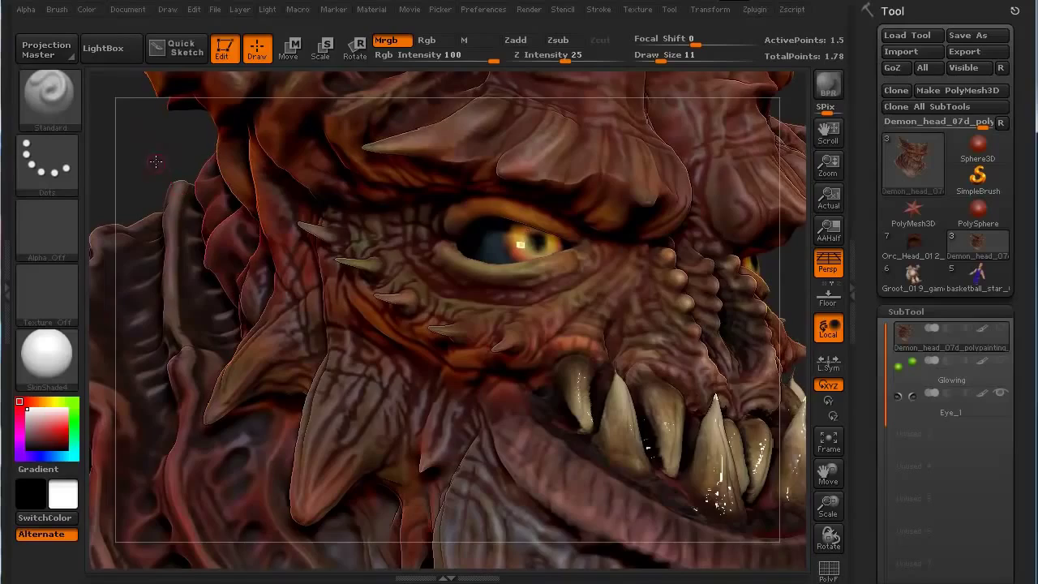
drag(155, 162, 185, 292)
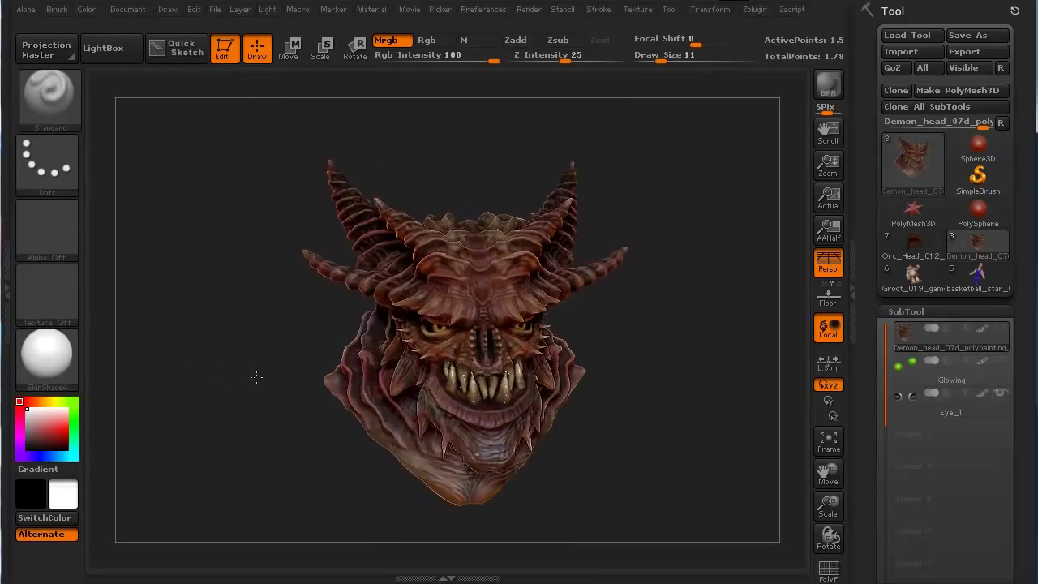
drag(248, 349, 229, 312)
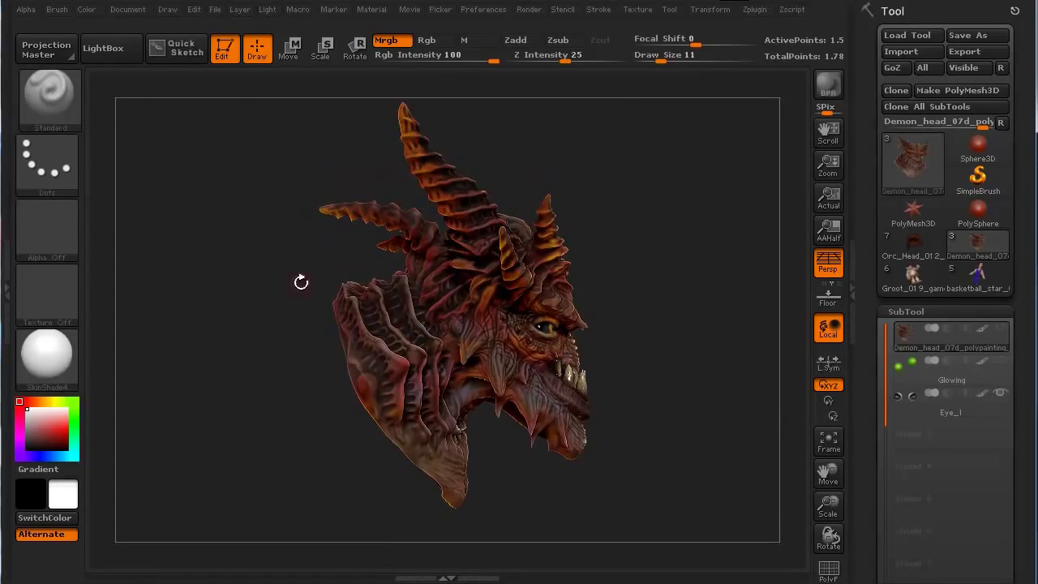
drag(301, 281, 298, 293)
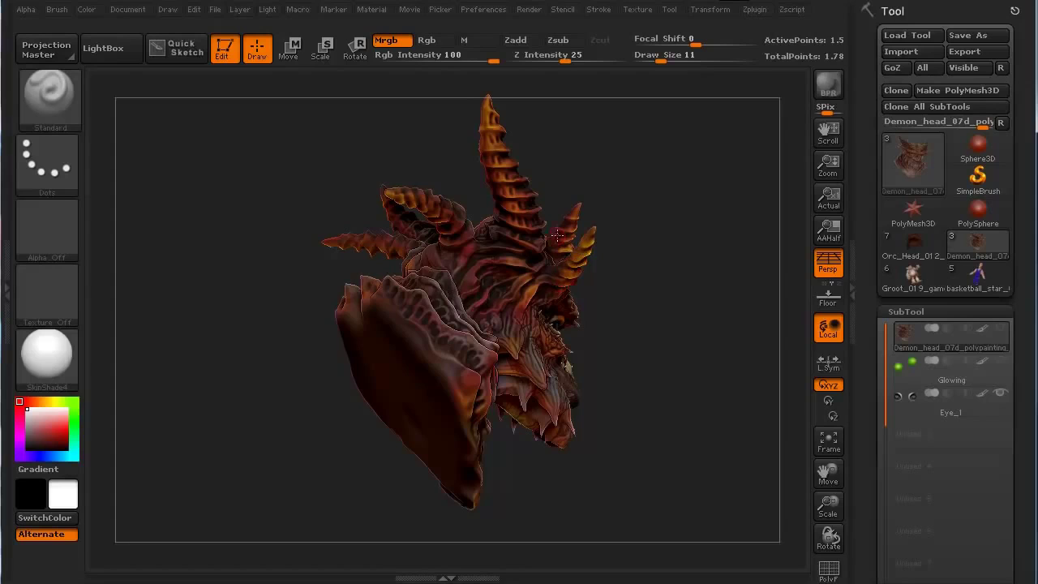
drag(590, 478, 378, 469)
drag(427, 271, 407, 334)
drag(484, 258, 273, 487)
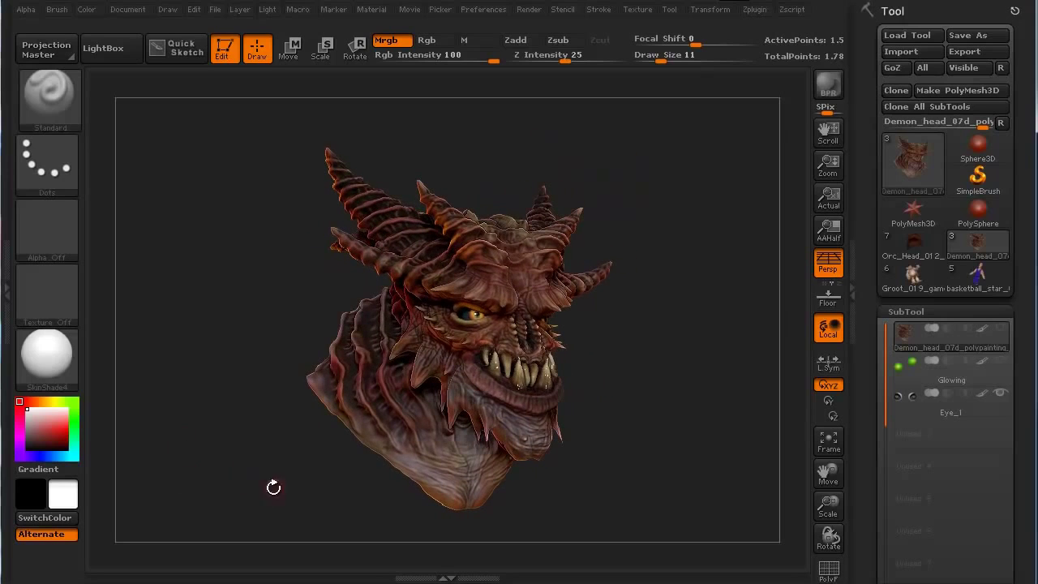
Make the orc head the active model again and frame it in the canvas
click(911, 240)
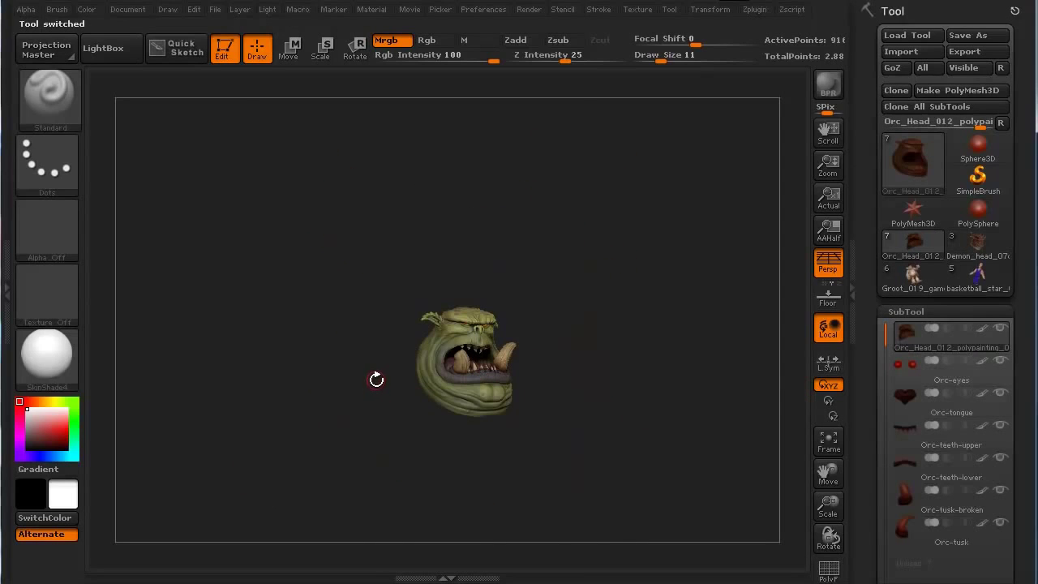
key(f)
drag(207, 443, 282, 398)
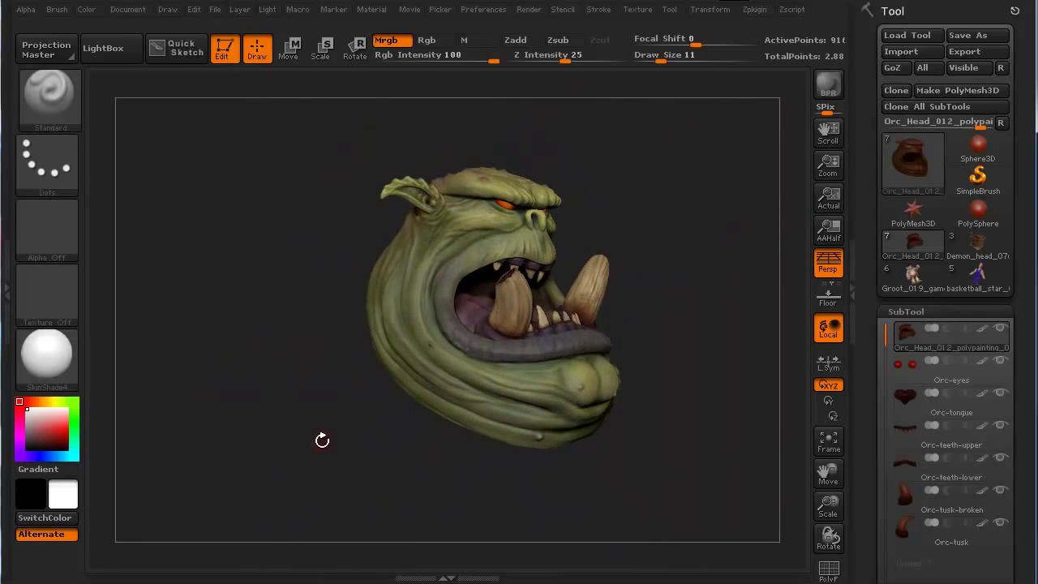
Examine the orc head's polypainting from both sides and the front, and view the available render options
drag(260, 437, 333, 377)
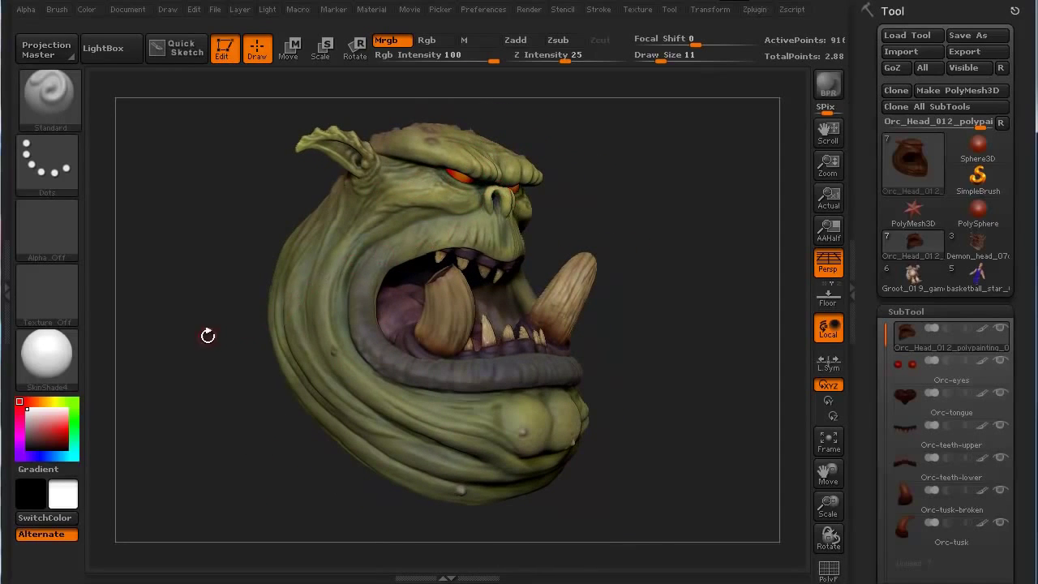
drag(208, 335, 217, 361)
drag(227, 400, 232, 380)
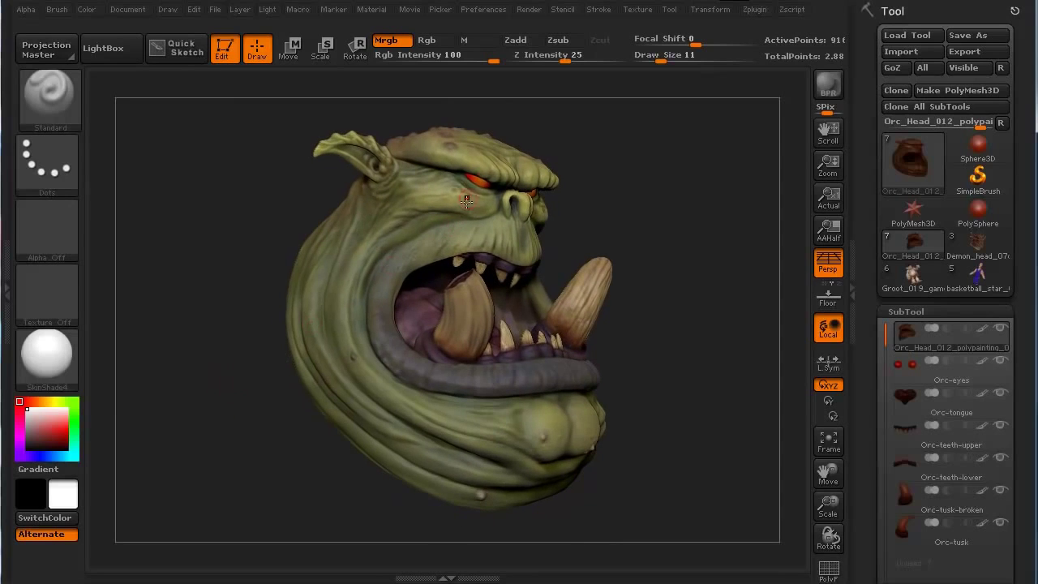
drag(273, 428, 202, 432)
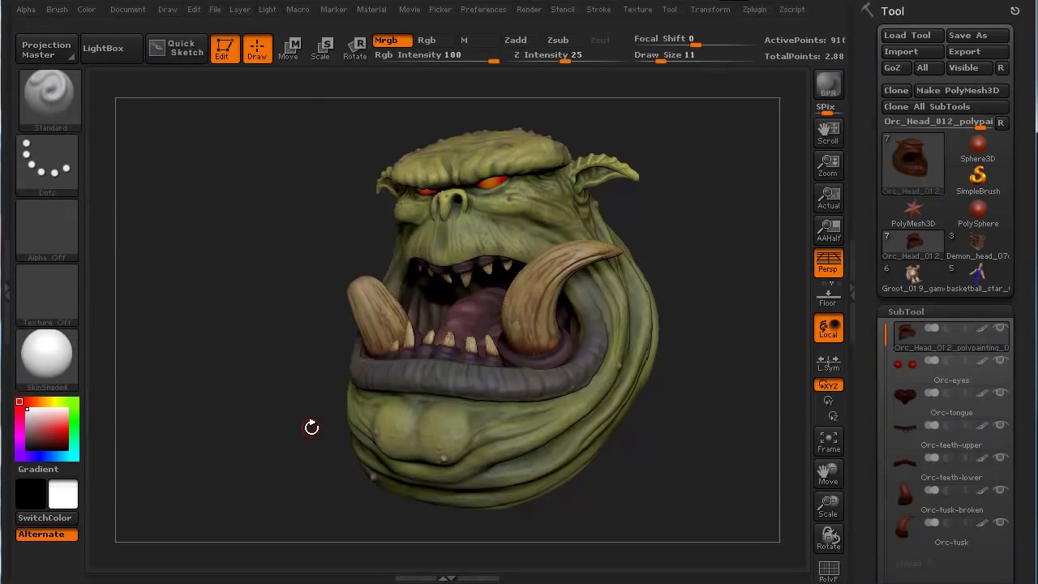
drag(308, 424, 329, 432)
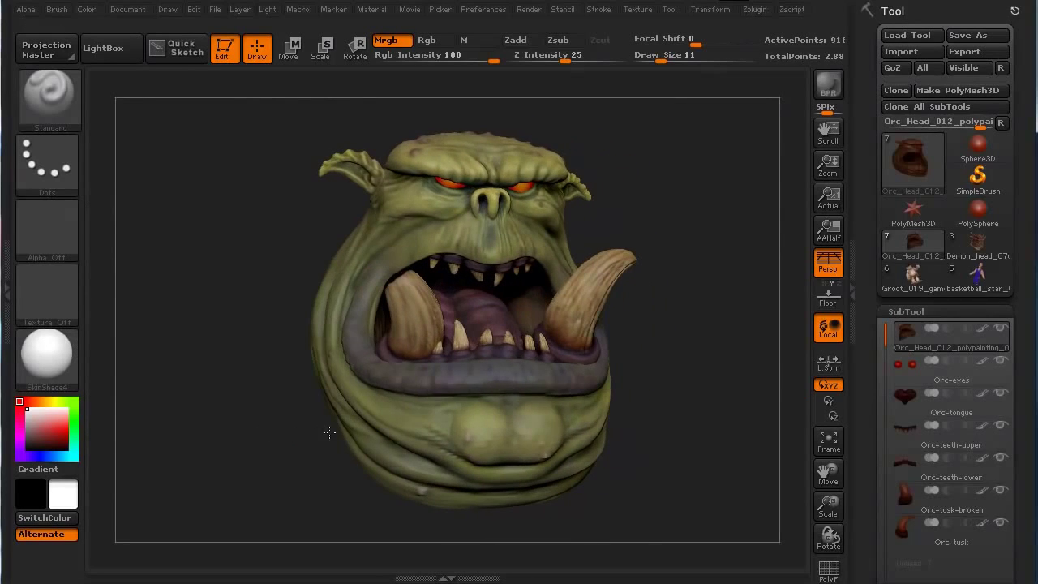
drag(206, 298, 272, 398)
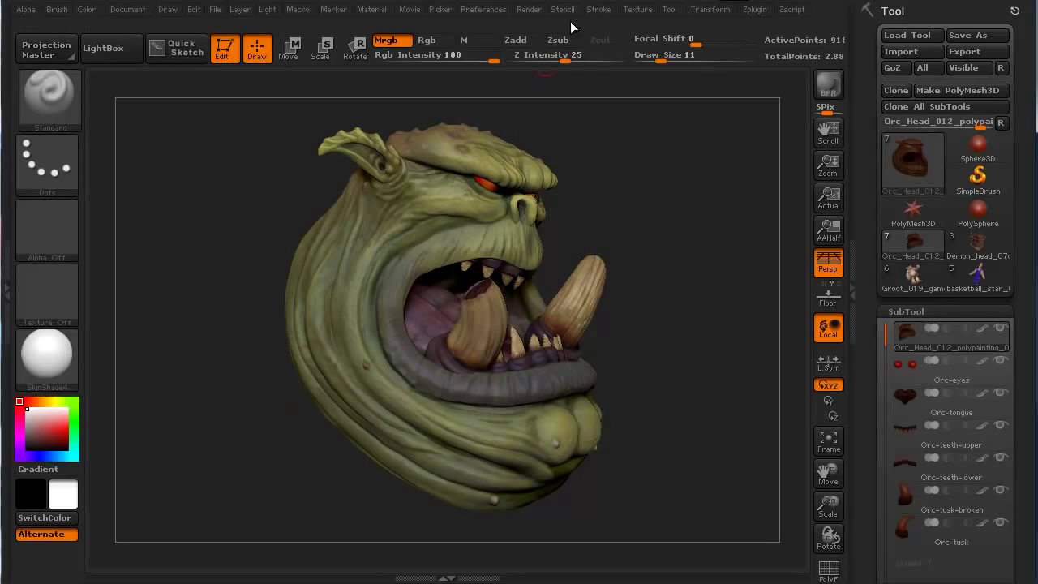
drag(241, 271, 310, 324)
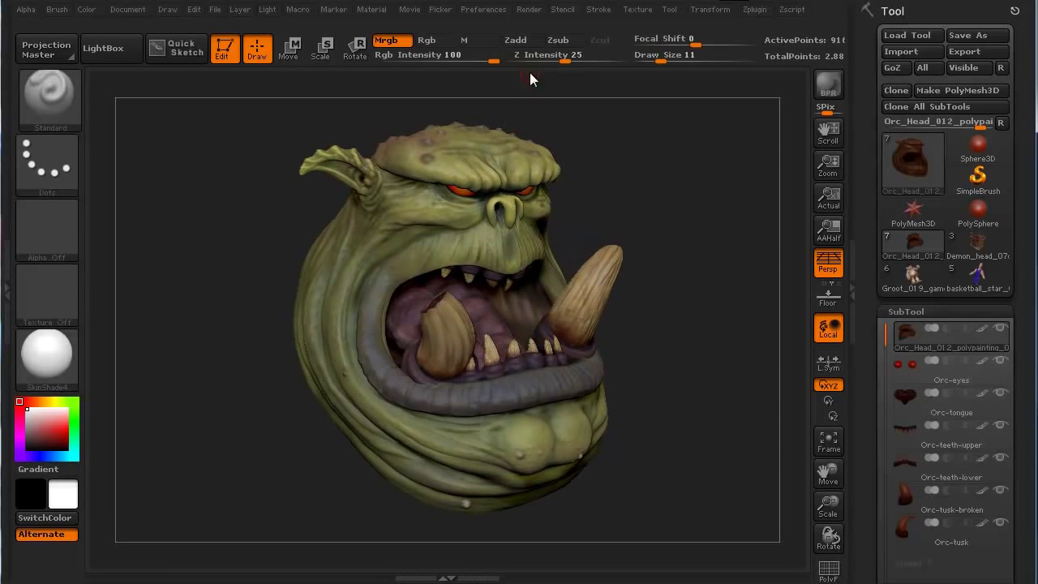
click(529, 10)
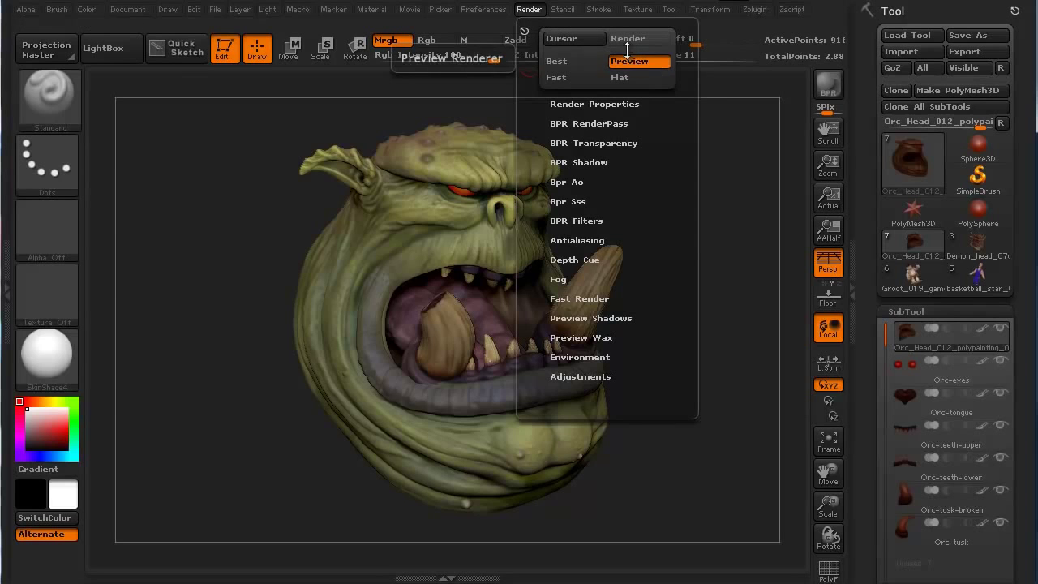
drag(219, 212, 216, 283)
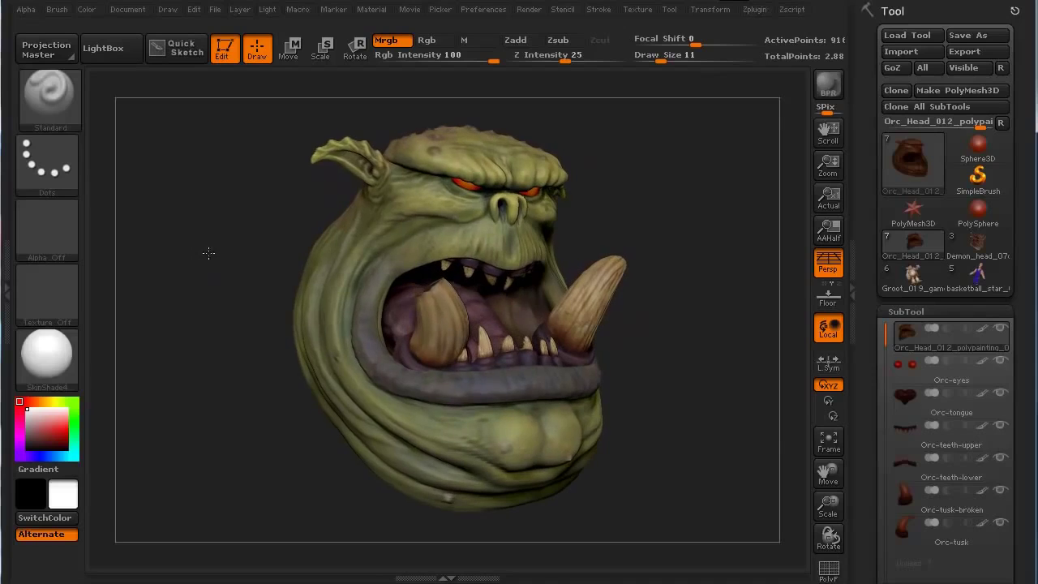
Try the ReflectRed material on the orc head and check how the painted colours look with it
click(54, 352)
click(266, 315)
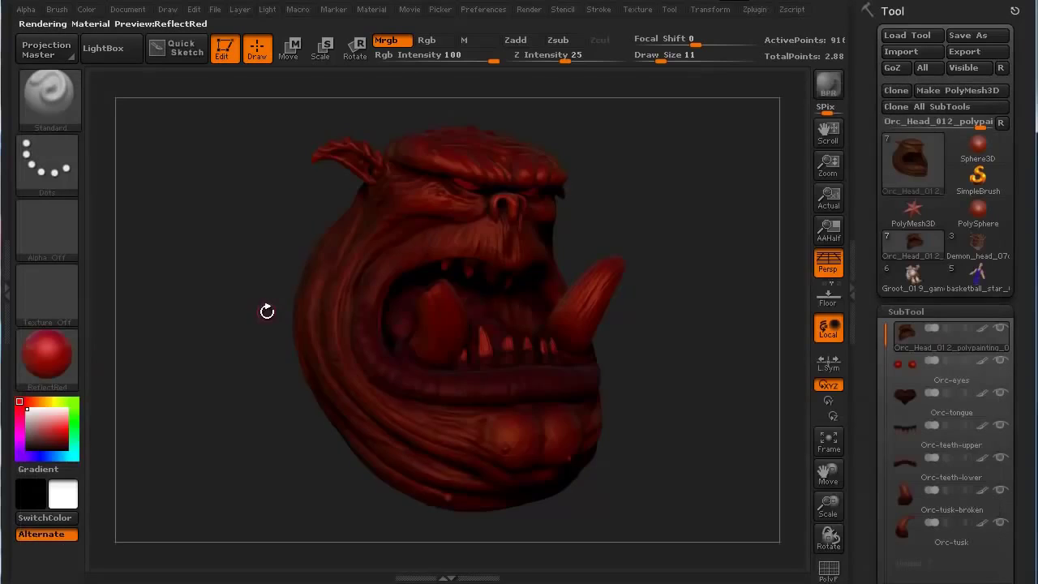
drag(267, 362, 204, 387)
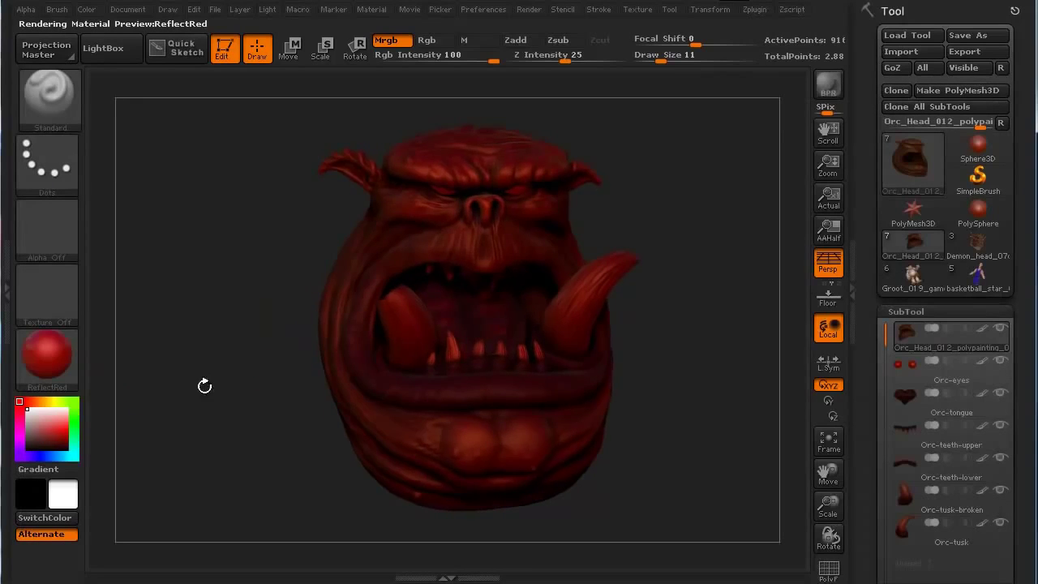
Try the Chrome BrightBlueTint material on the orc head and check its look from another angle
click(37, 379)
click(661, 192)
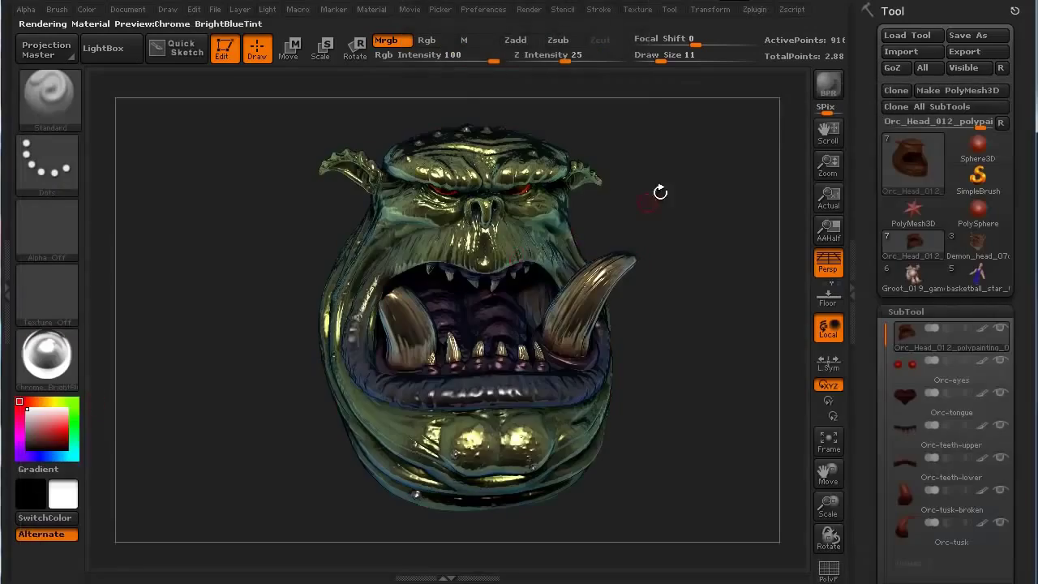
drag(204, 323, 146, 336)
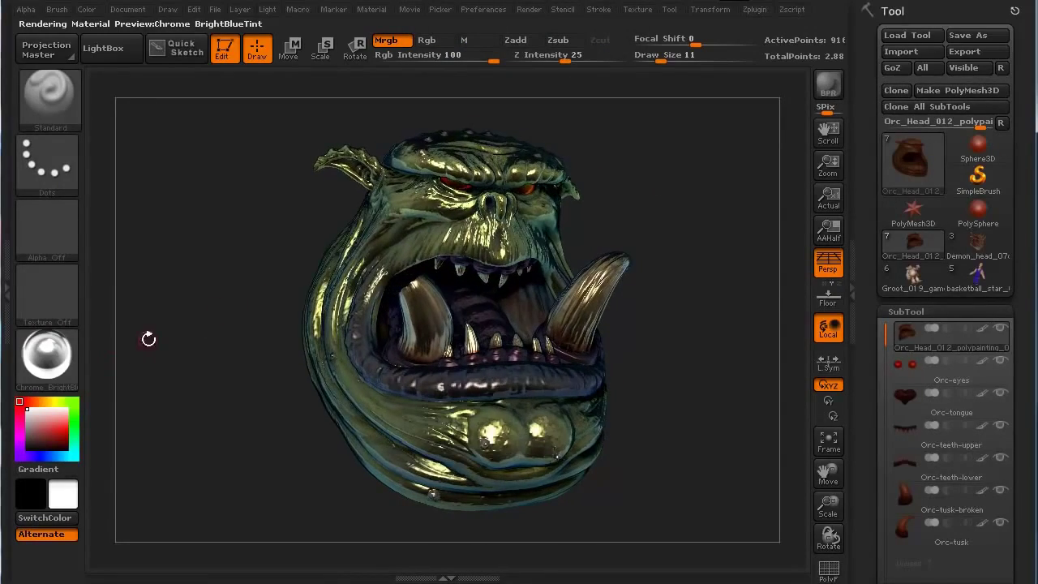
Apply the Dias_Girl MatCap material to the orc head and check the result
click(54, 362)
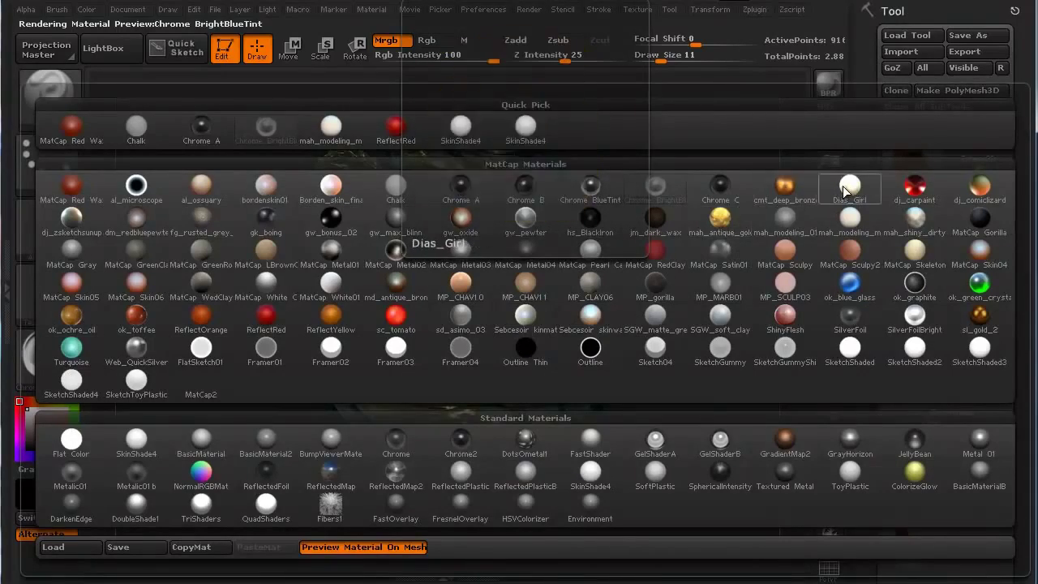
click(850, 188)
drag(192, 440, 250, 452)
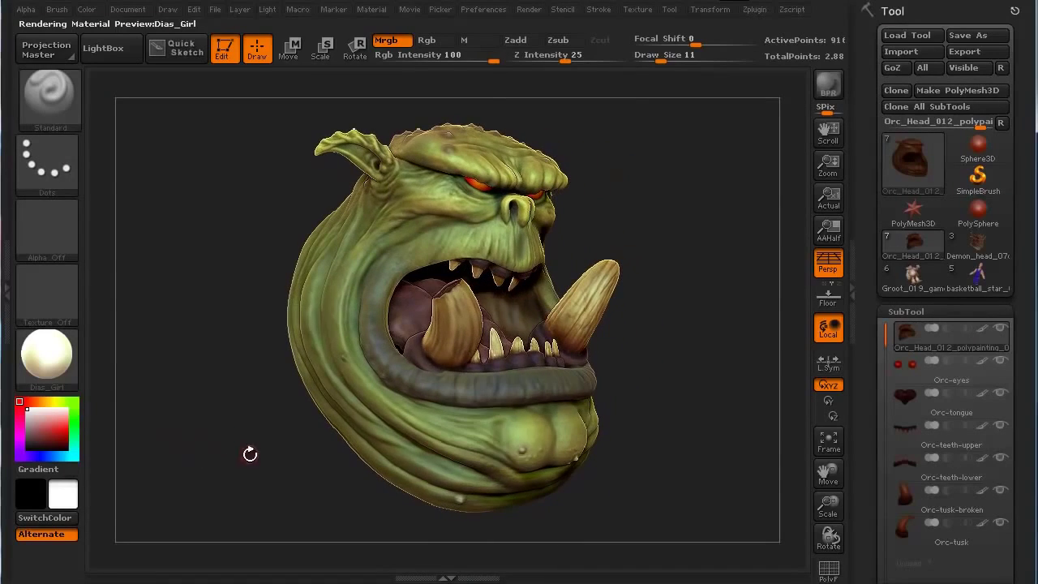
Apply the SkinShade4 material to the orc head and check its painted colours from the front and side, near and far
click(65, 370)
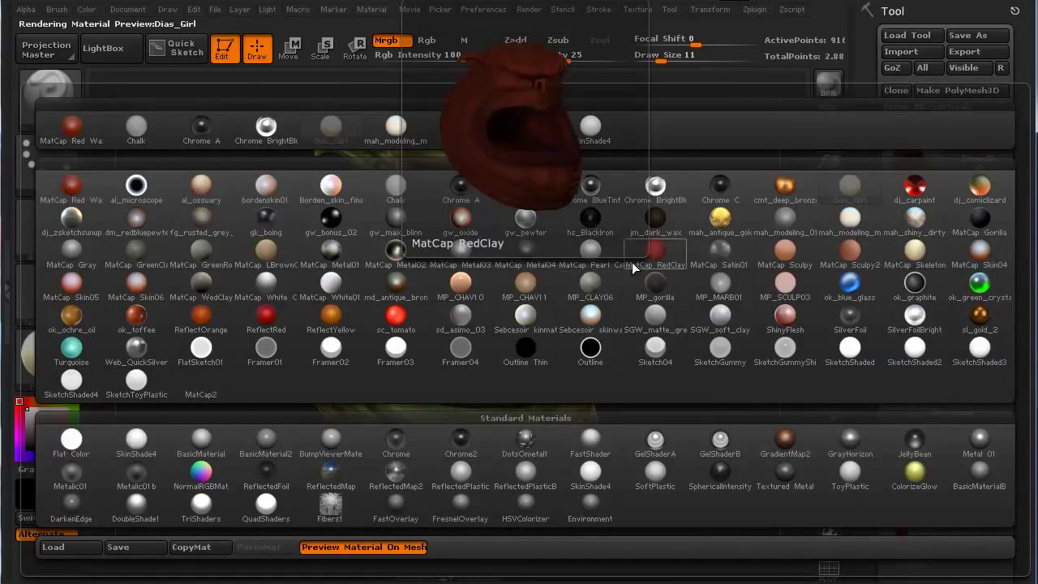
click(590, 128)
drag(207, 395, 214, 404)
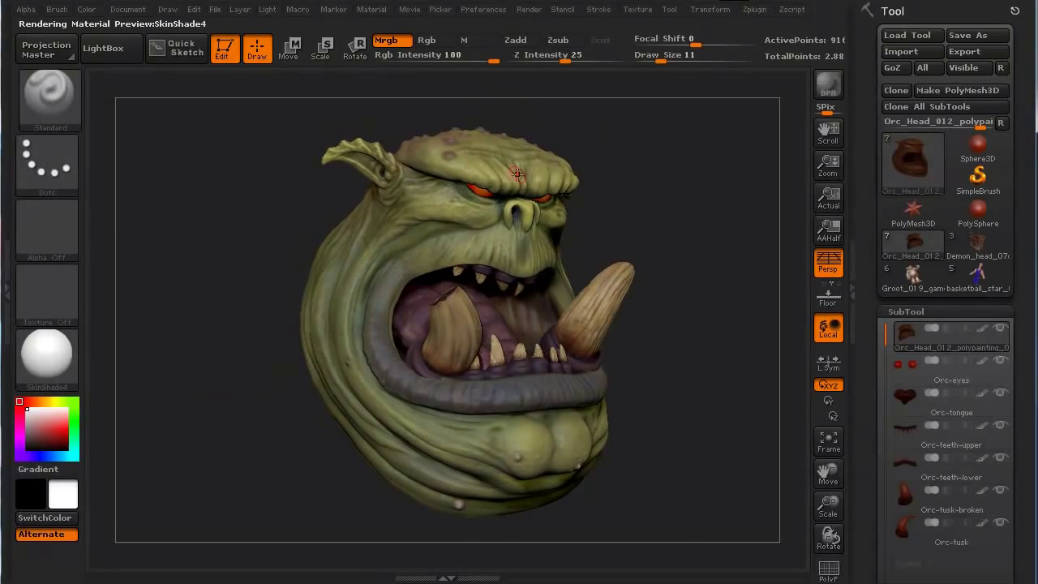
drag(221, 308, 267, 339)
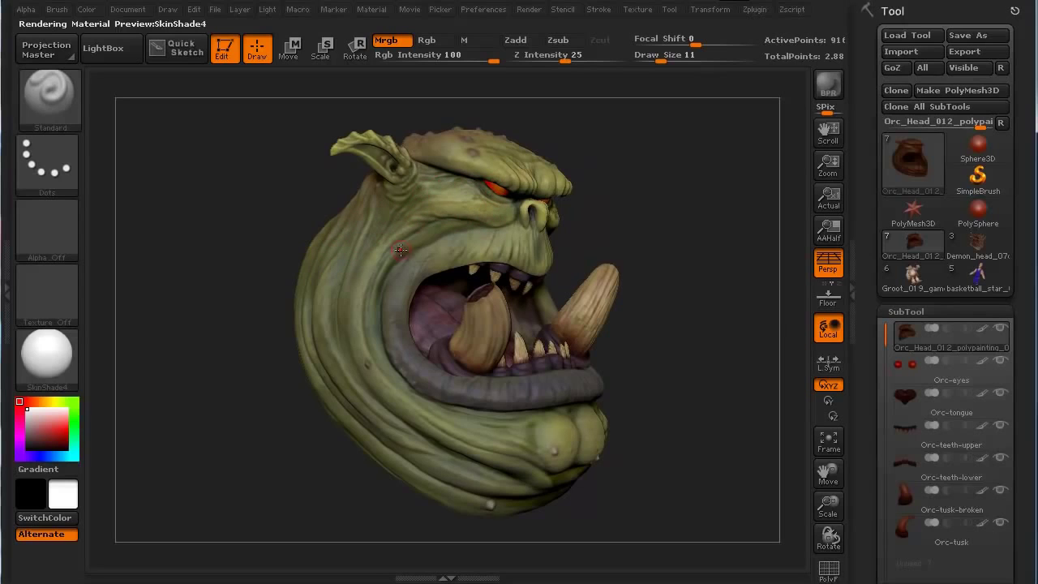
drag(246, 435, 210, 436)
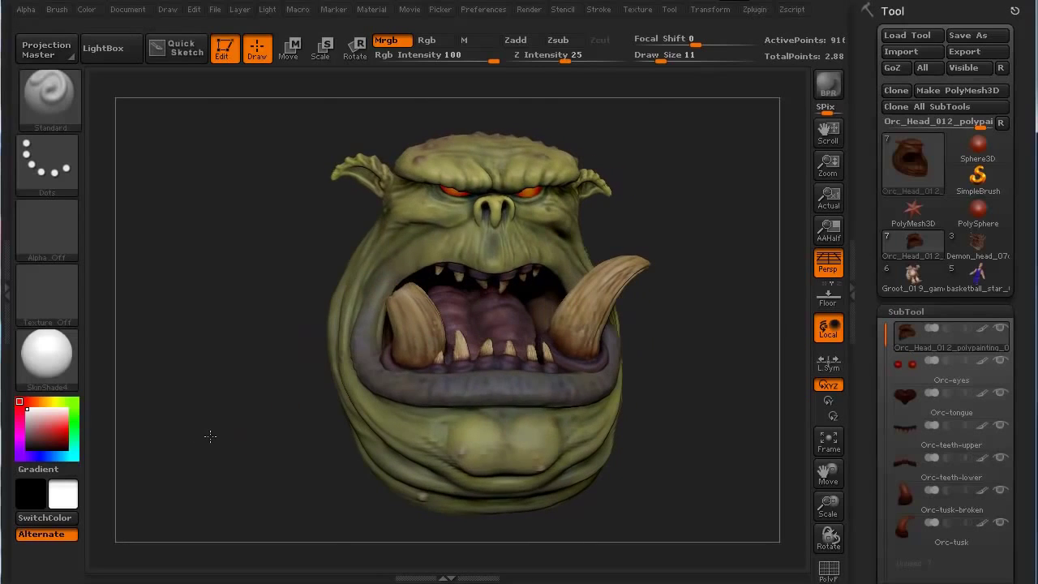
drag(259, 376, 296, 368)
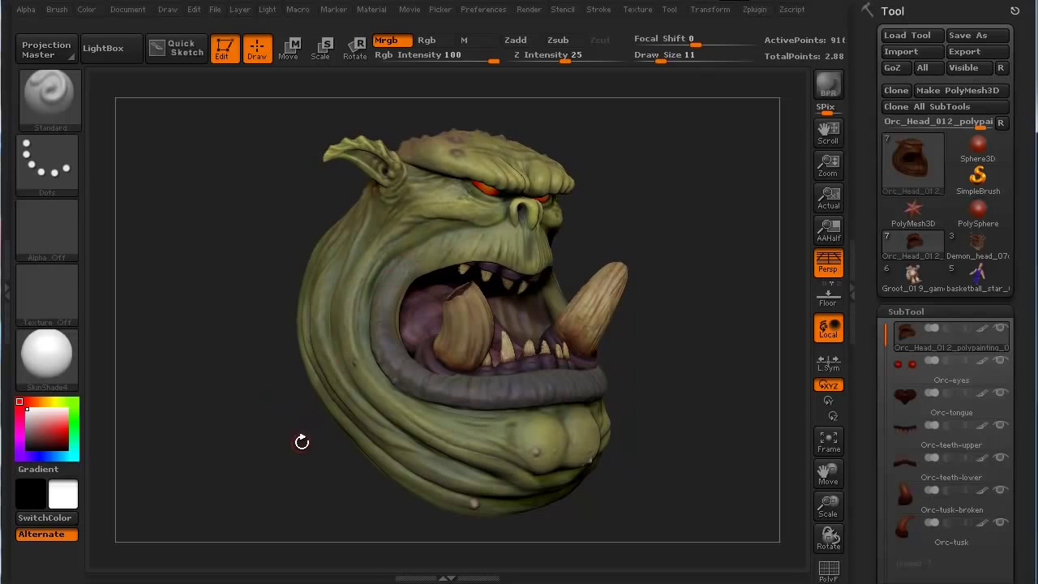
mouse_move(302, 441)
mouse_down()
mouse_move(238, 434)
mouse_move(293, 447)
mouse_move(232, 452)
mouse_move(305, 456)
mouse_up()
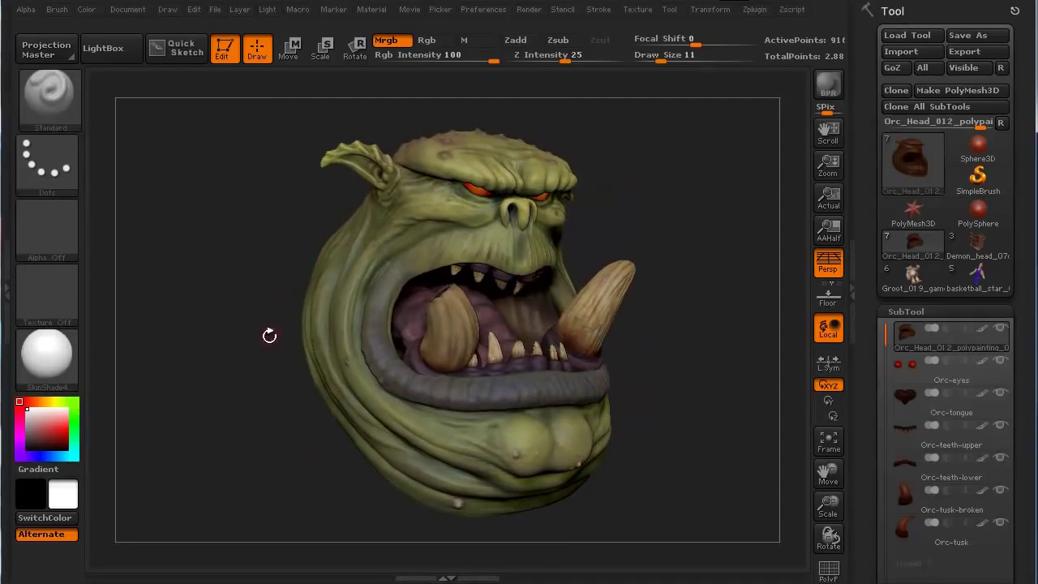
mouse_move(268, 397)
mouse_down()
mouse_move(246, 348)
mouse_move(308, 403)
mouse_move(366, 396)
mouse_move(285, 408)
mouse_move(267, 424)
mouse_move(257, 410)
mouse_up()
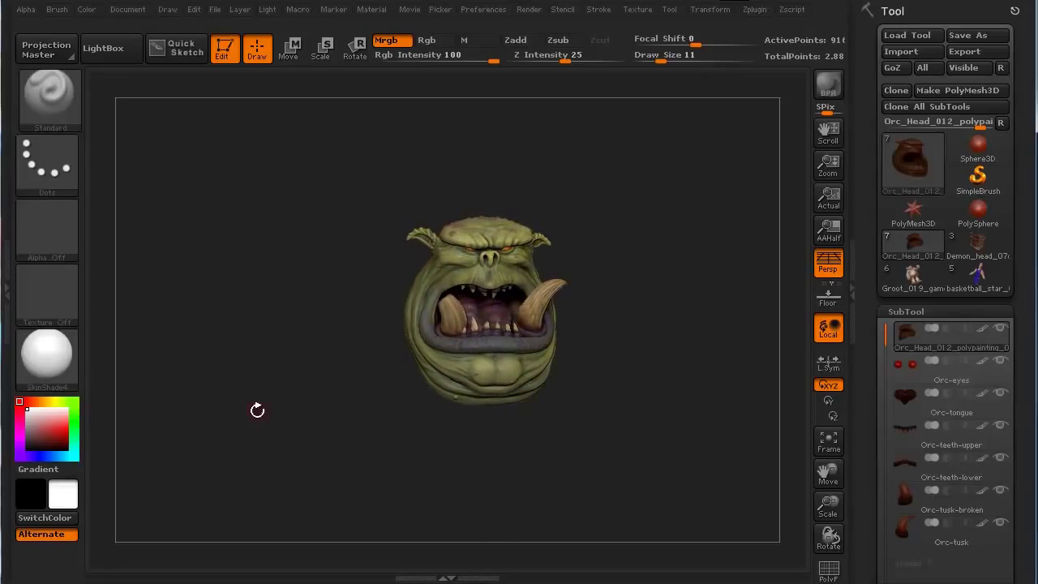
drag(431, 451, 398, 449)
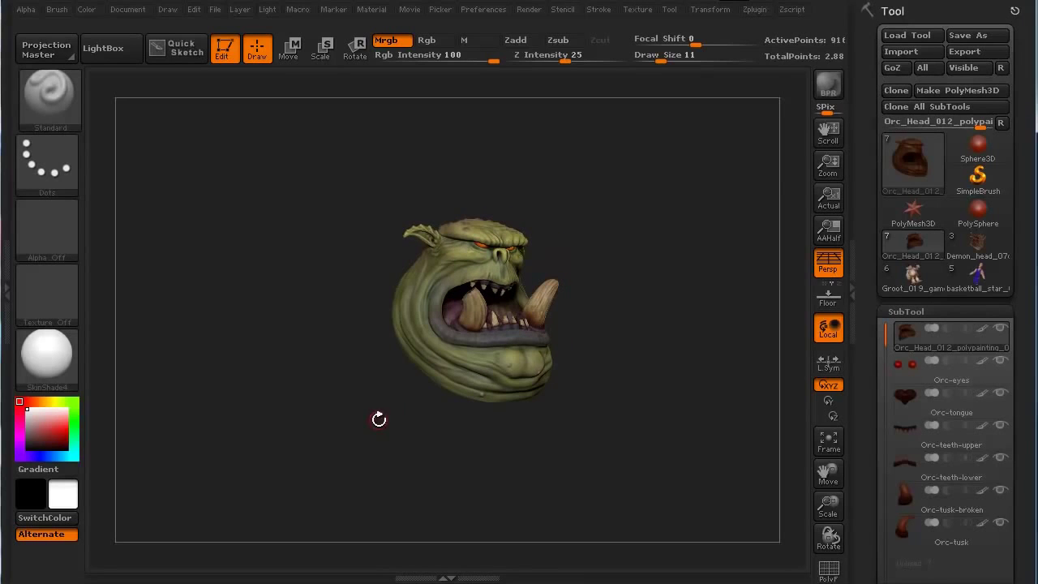
mouse_move(348, 405)
mouse_down()
mouse_move(382, 471)
mouse_move(278, 457)
mouse_move(308, 475)
mouse_up()
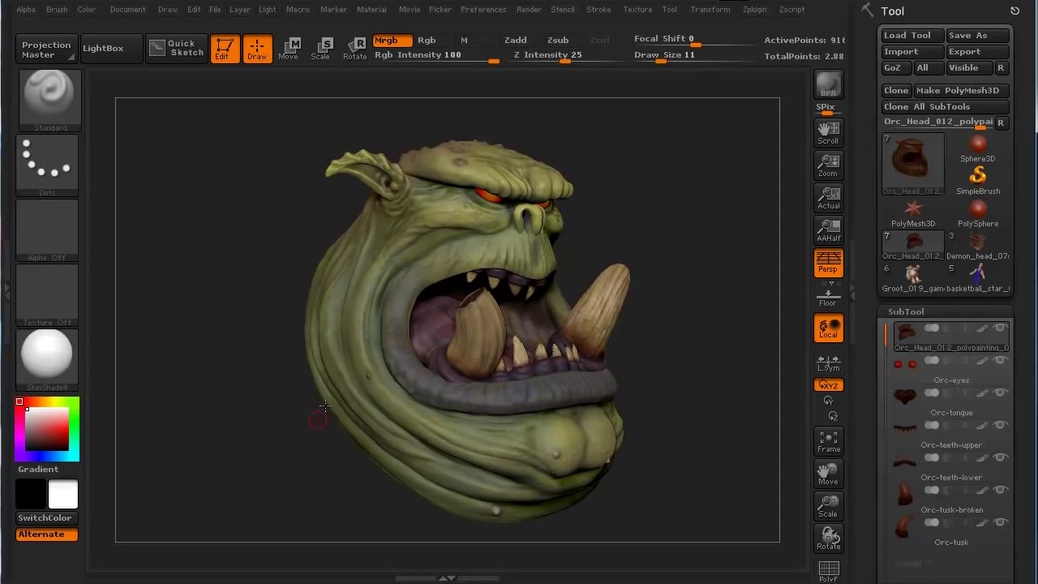
Set the render mode to Flat and check the orc head's unshaded polypainting around the face, mouth, chin and scalp
click(527, 9)
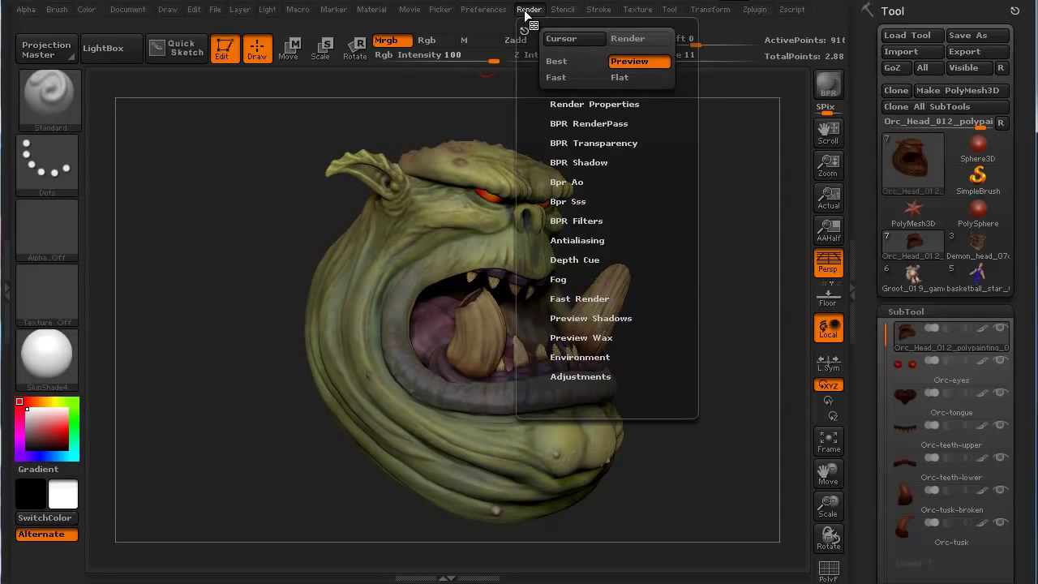
click(626, 76)
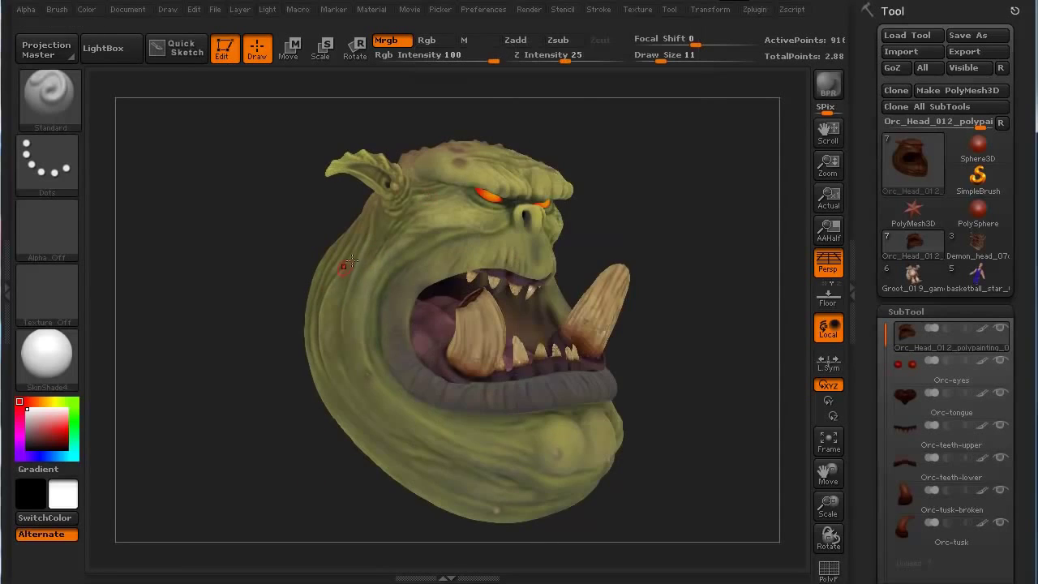
drag(233, 322, 183, 267)
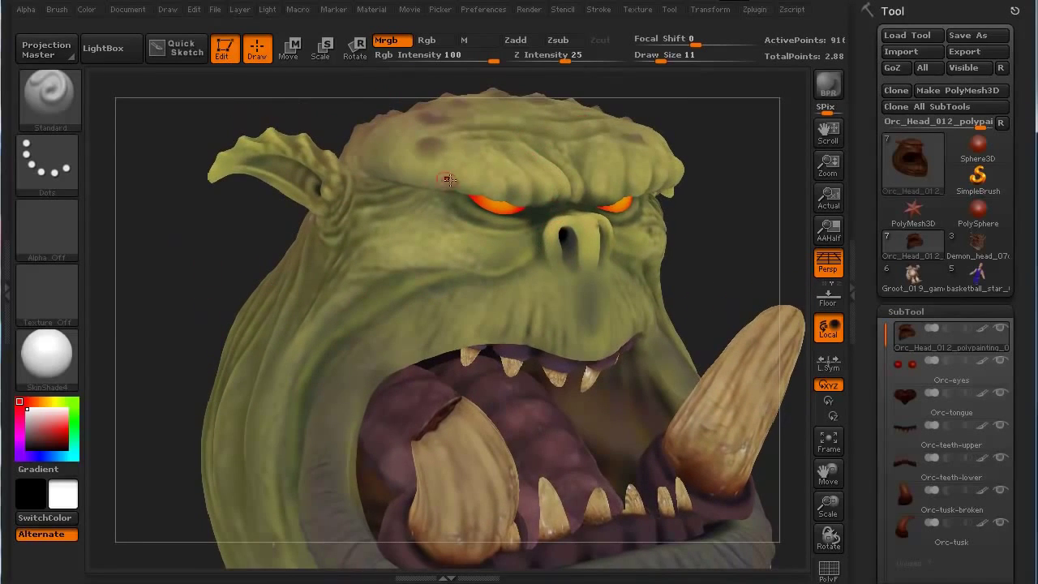
drag(218, 263, 341, 361)
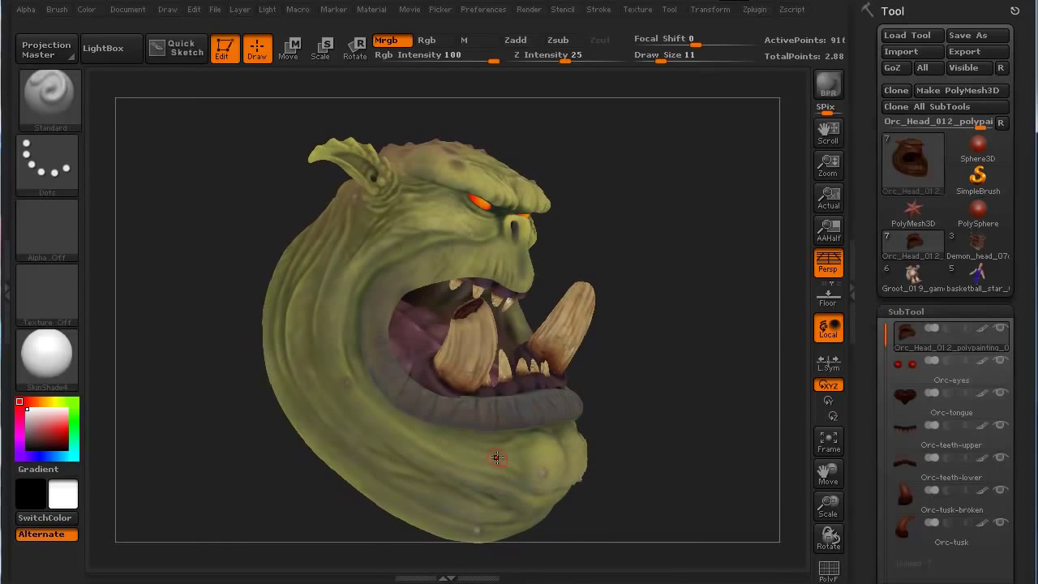
drag(341, 514, 434, 396)
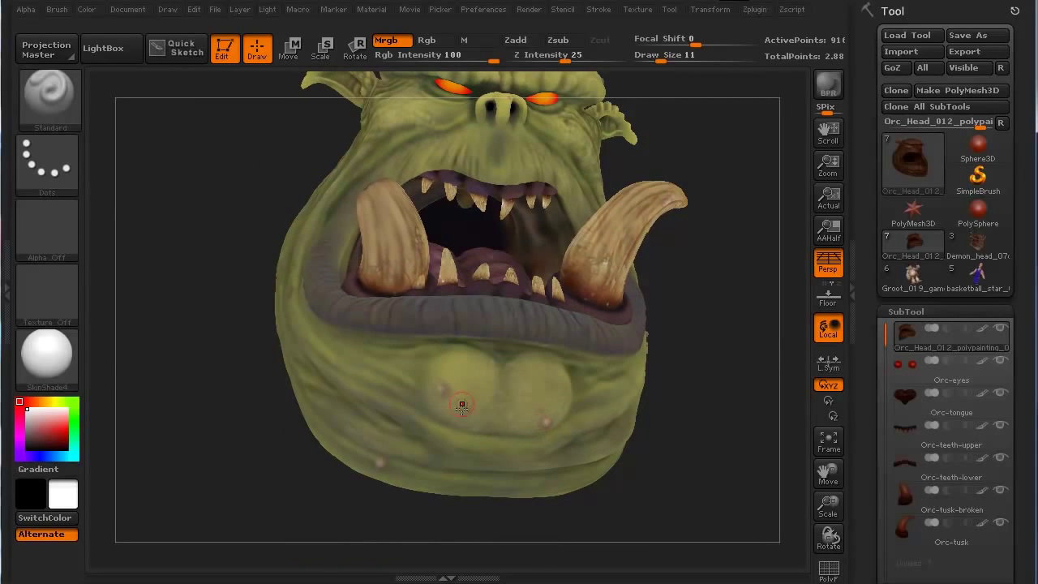
drag(252, 438, 341, 419)
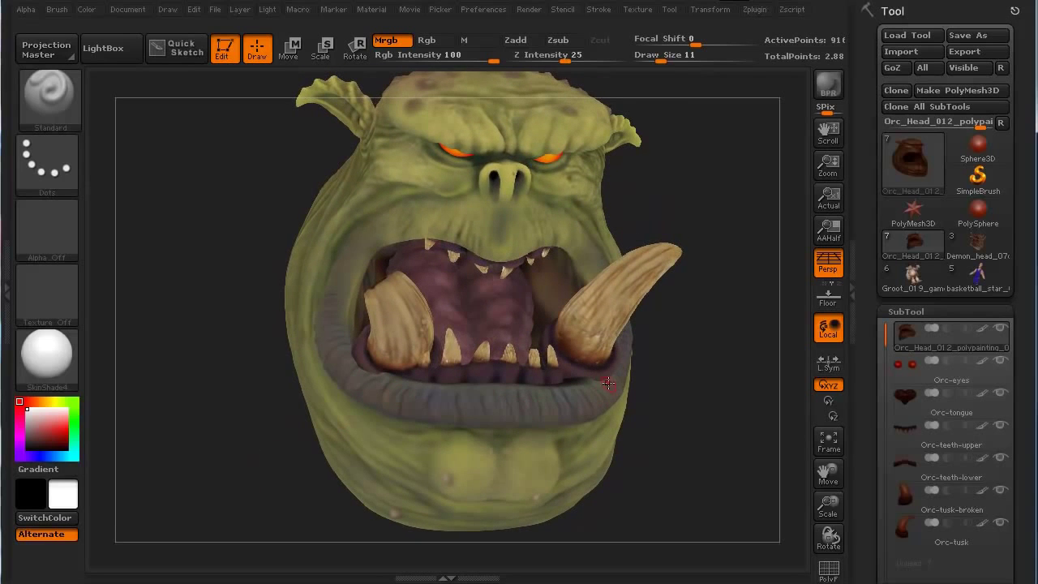
drag(178, 316, 167, 353)
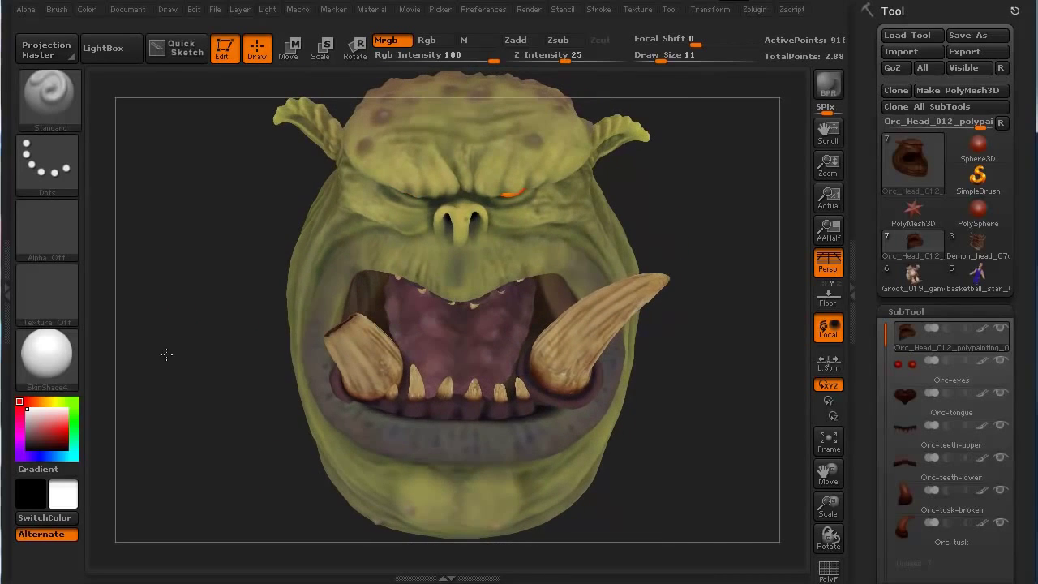
drag(275, 346, 229, 360)
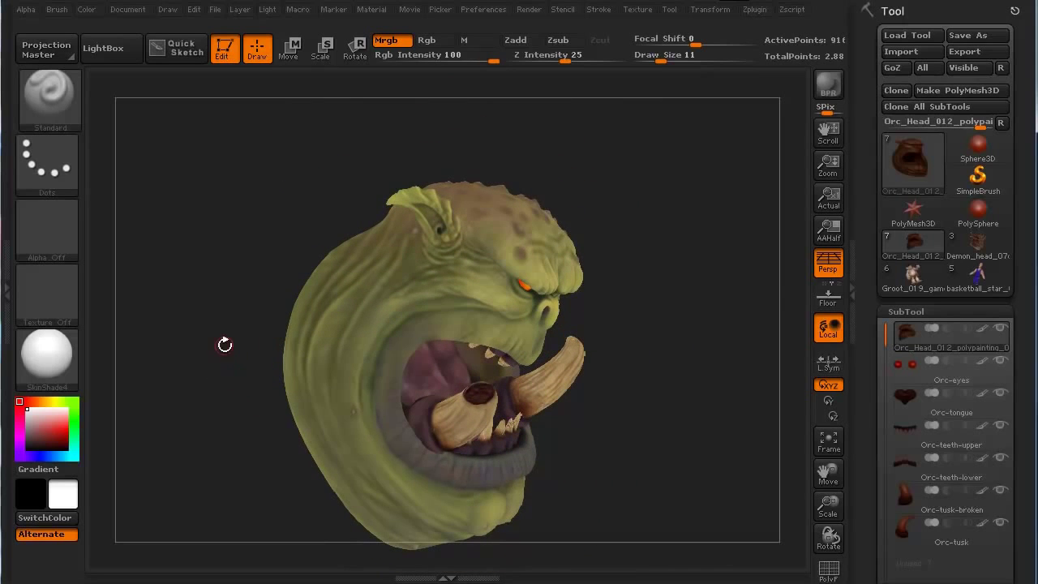
Switch to the Demon_head model, frame it in the canvas and show its painted profile
click(961, 242)
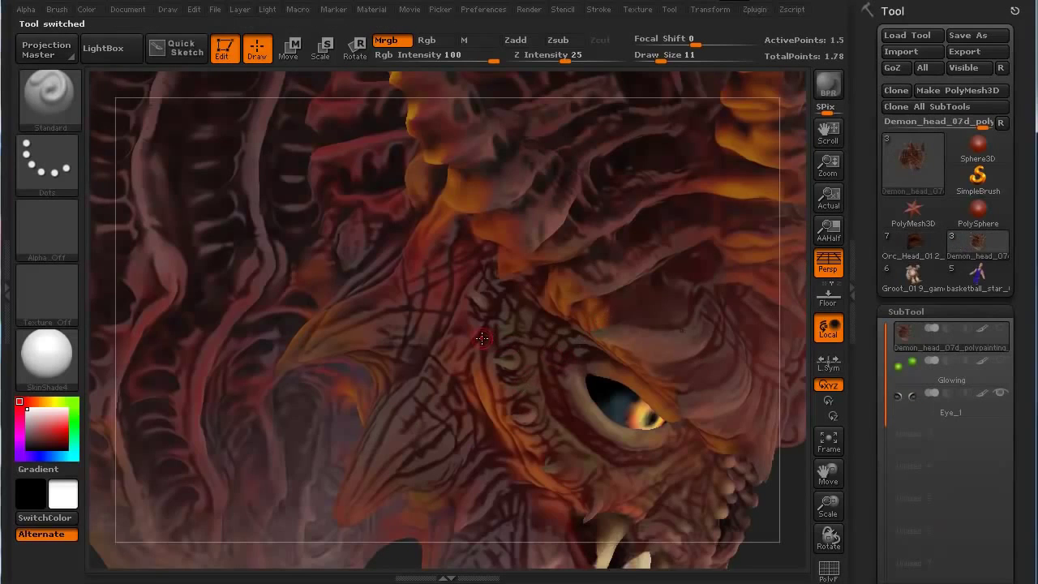
key(f)
mouse_move(209, 280)
mouse_down()
mouse_move(195, 414)
mouse_move(186, 354)
mouse_move(197, 438)
mouse_move(204, 360)
mouse_move(192, 384)
mouse_move(233, 392)
mouse_move(189, 328)
mouse_move(198, 359)
mouse_up()
drag(753, 325, 645, 298)
drag(393, 383, 410, 331)
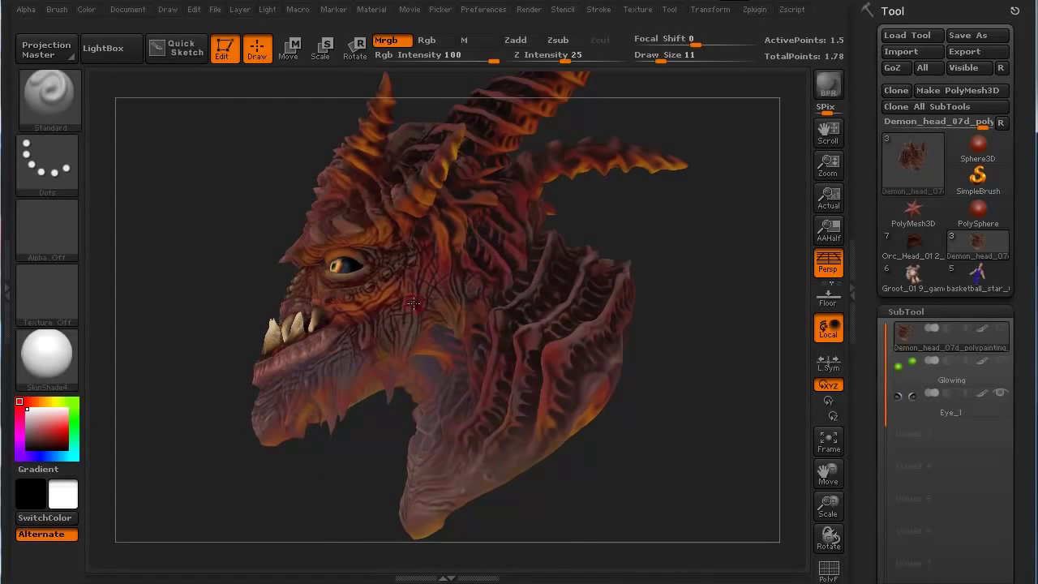
Examine the demon head's polypainted shading on the horns, face and neck from both sides and the front
mouse_move(178, 337)
mouse_down()
mouse_move(190, 274)
mouse_move(241, 297)
mouse_move(183, 280)
mouse_move(208, 297)
mouse_move(204, 347)
mouse_move(195, 335)
mouse_up()
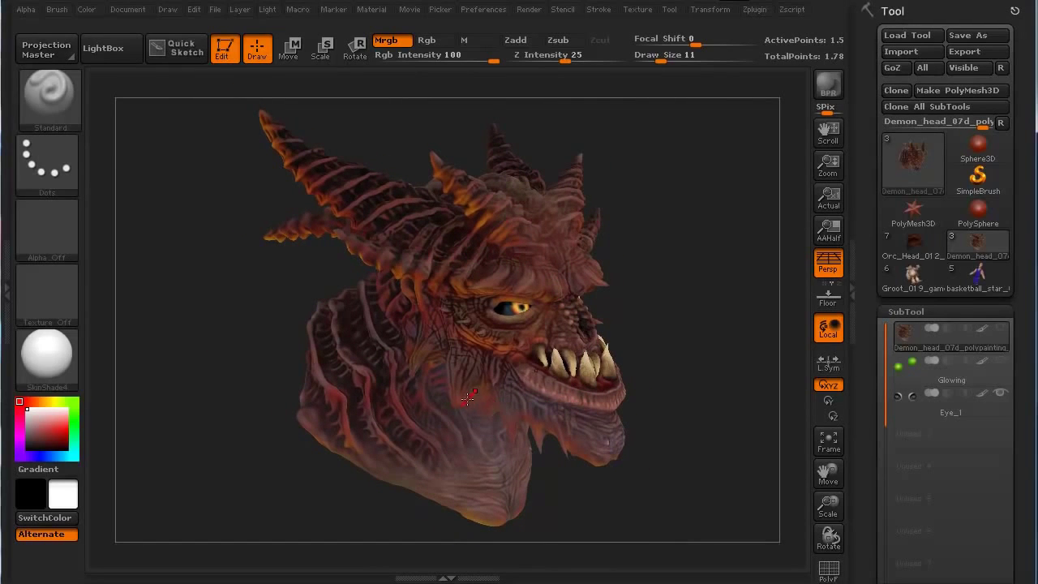
mouse_move(281, 397)
mouse_down()
mouse_move(195, 387)
mouse_move(236, 429)
mouse_move(201, 415)
mouse_move(222, 434)
mouse_move(222, 408)
mouse_move(294, 390)
mouse_up()
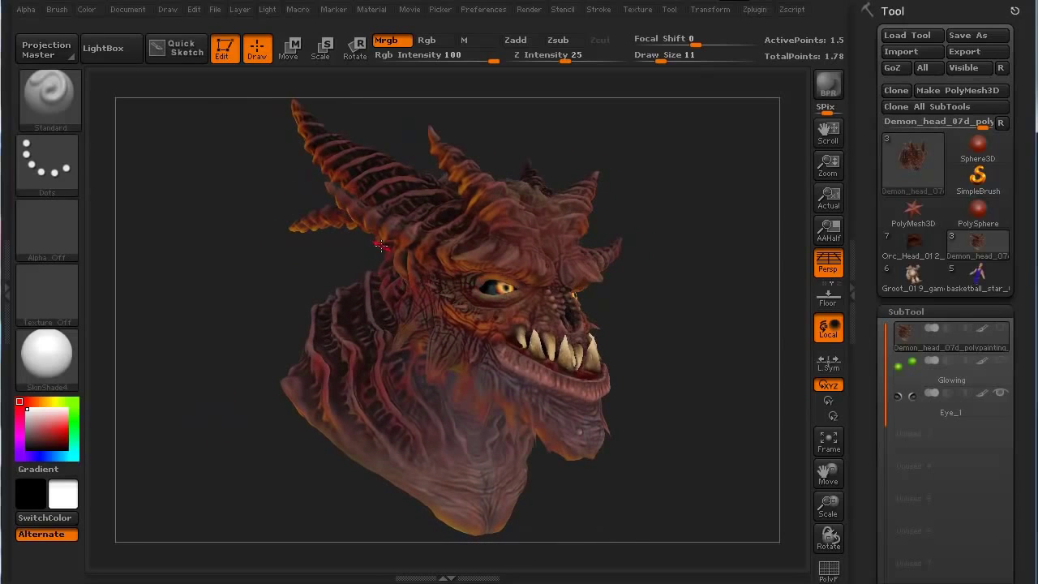
drag(276, 271, 442, 261)
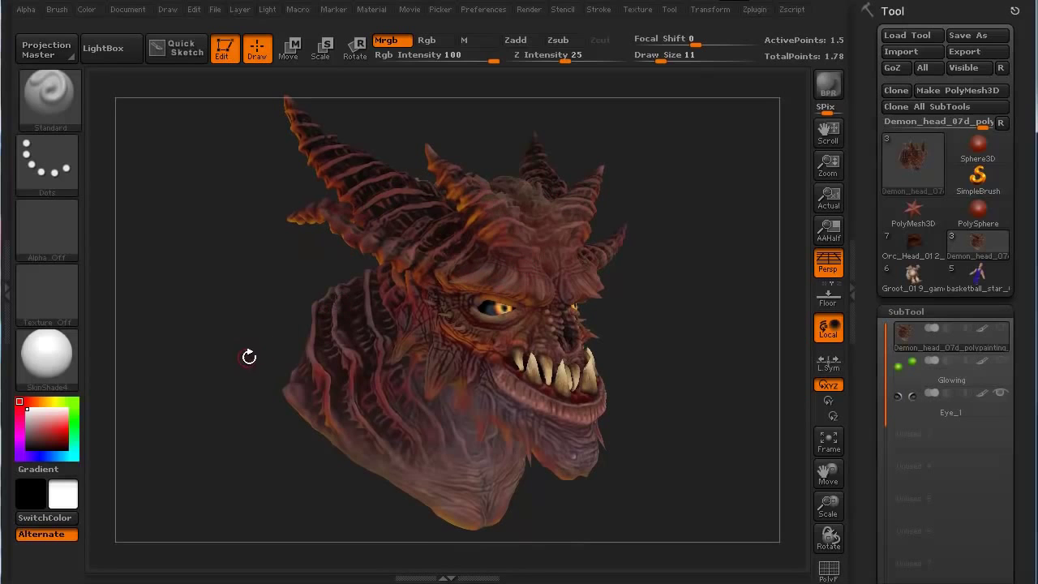
drag(249, 357, 226, 335)
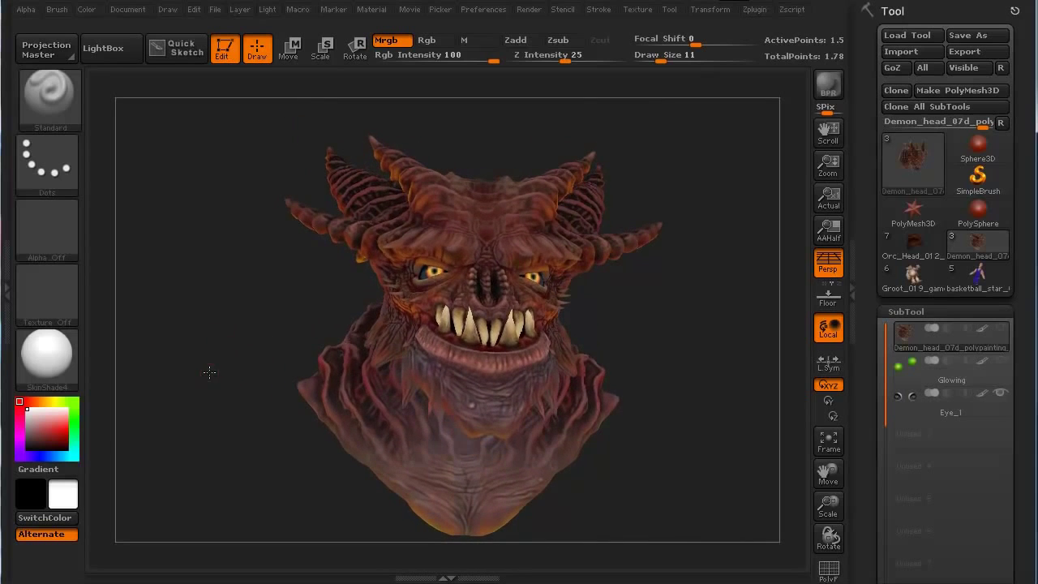
drag(209, 372, 232, 382)
mouse_move(195, 348)
mouse_down()
mouse_move(220, 365)
mouse_move(181, 361)
mouse_up()
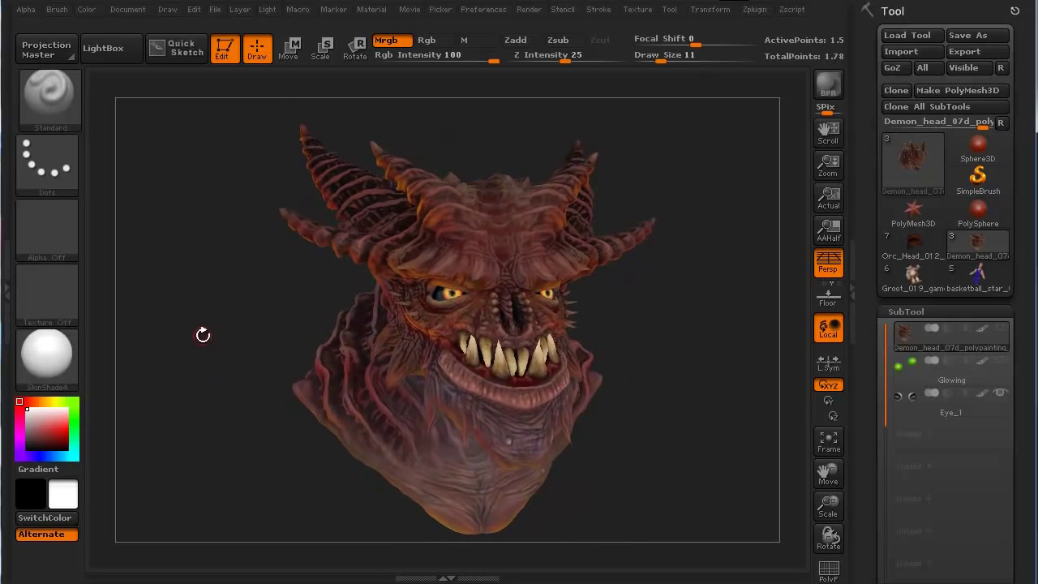
drag(214, 326, 173, 326)
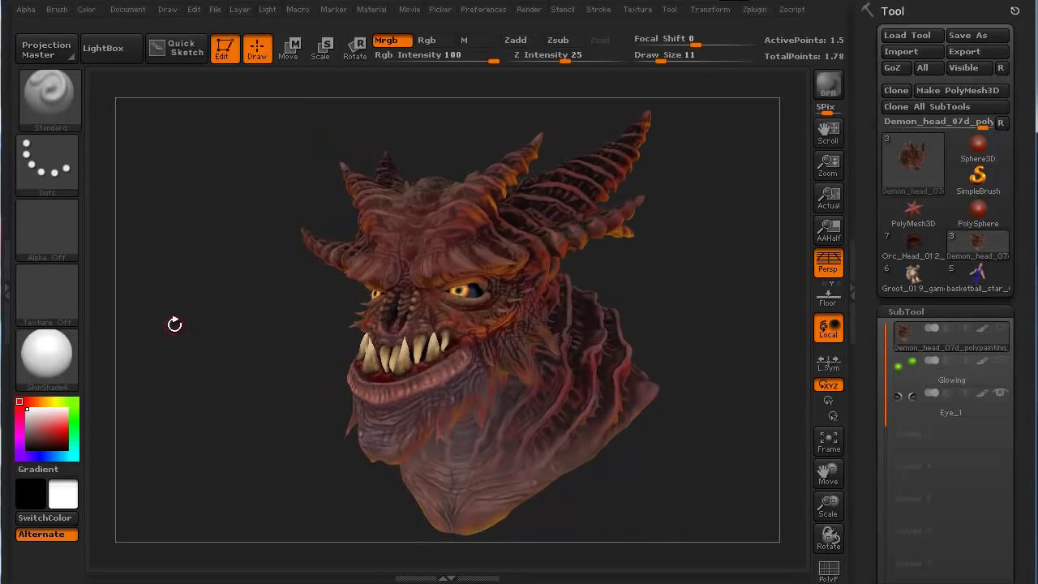
drag(224, 356, 217, 352)
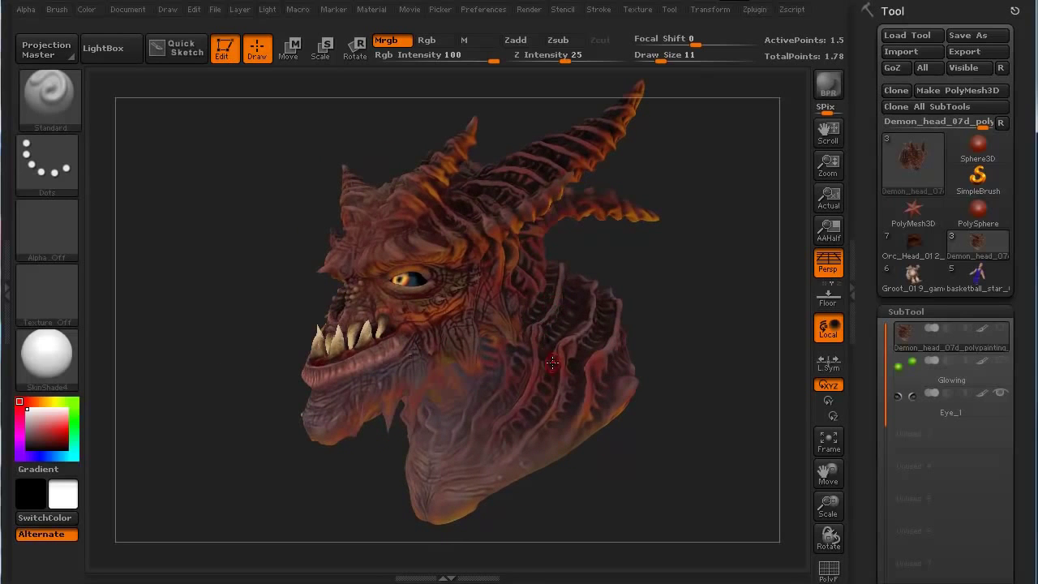
drag(249, 341, 230, 321)
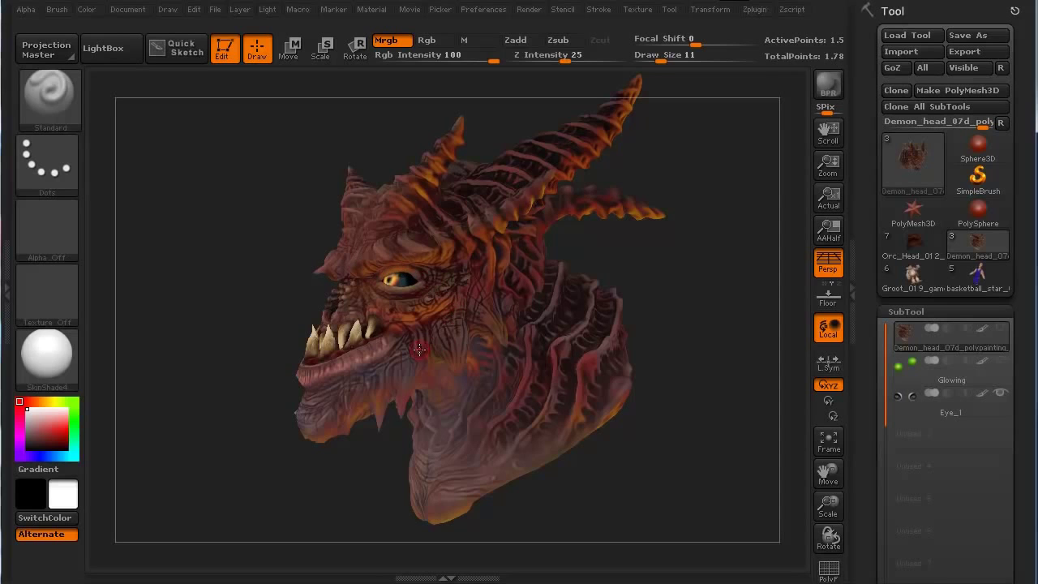
drag(197, 336, 255, 360)
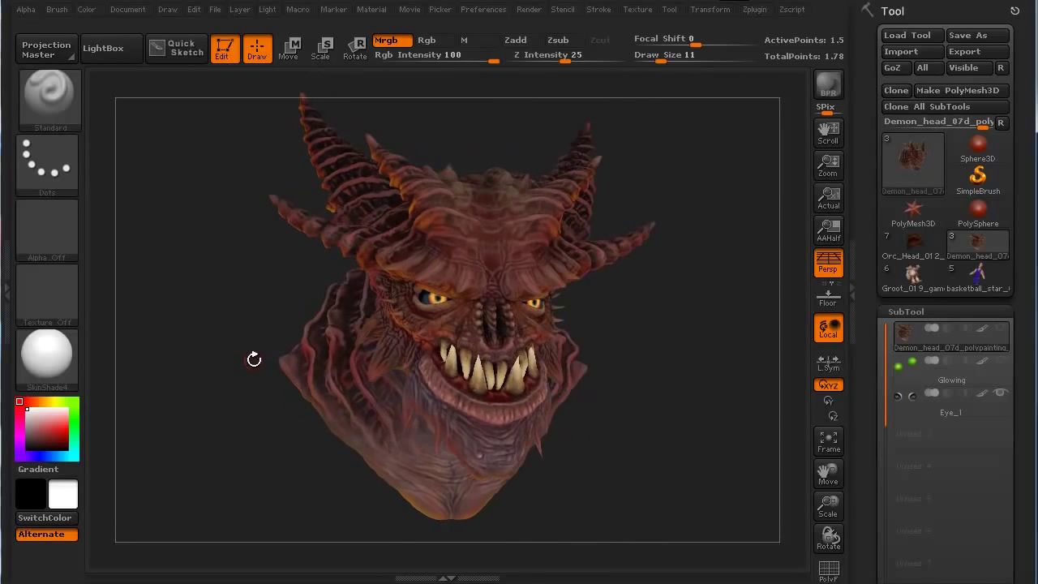
drag(193, 407, 218, 424)
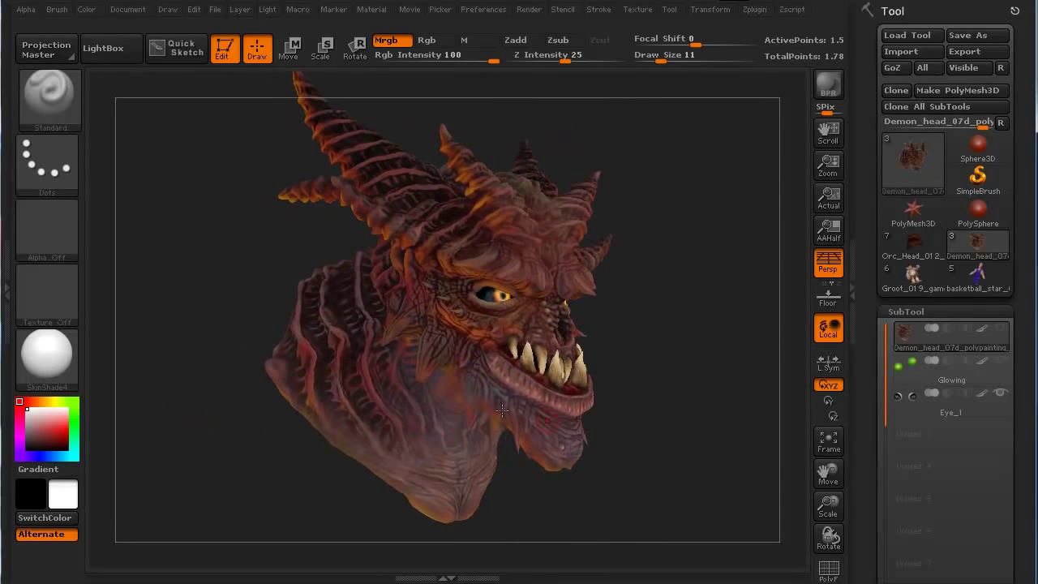
Switch to the basketball_star model, frame the whole figure and inspect the painted face and headband up close
click(970, 280)
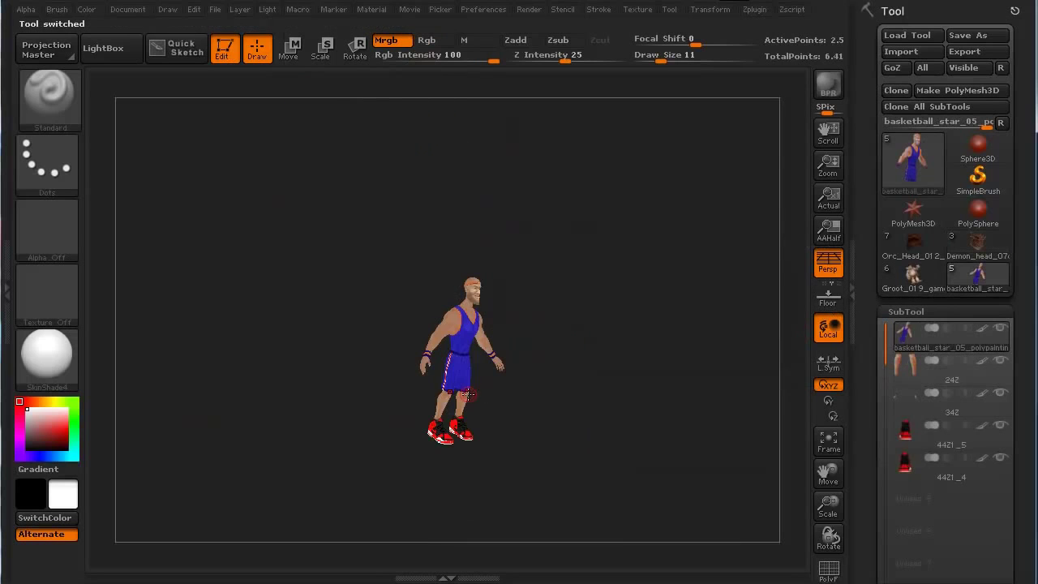
key(f)
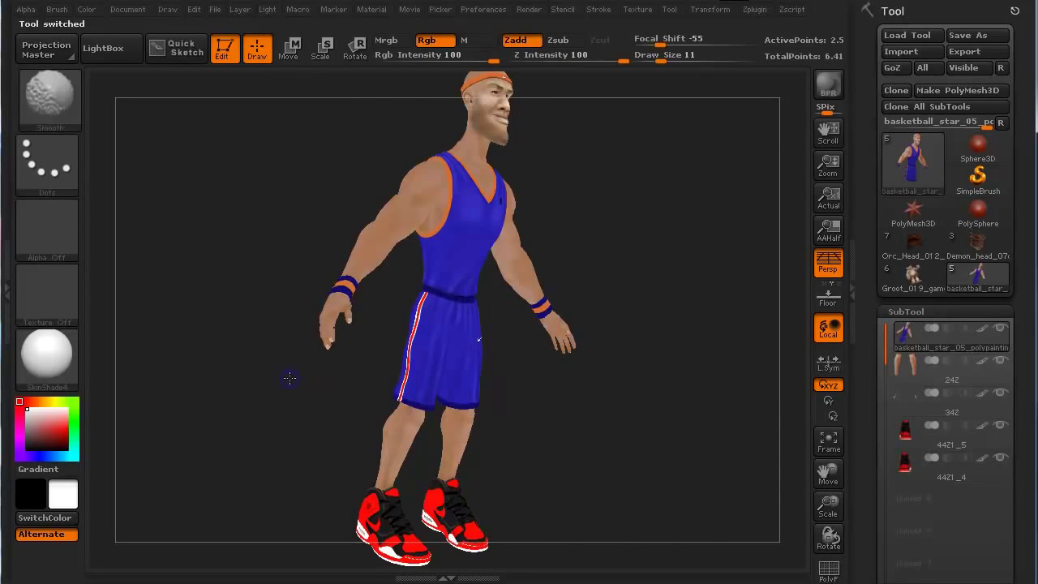
shift+drag(289, 375, 381, 385)
key(f)
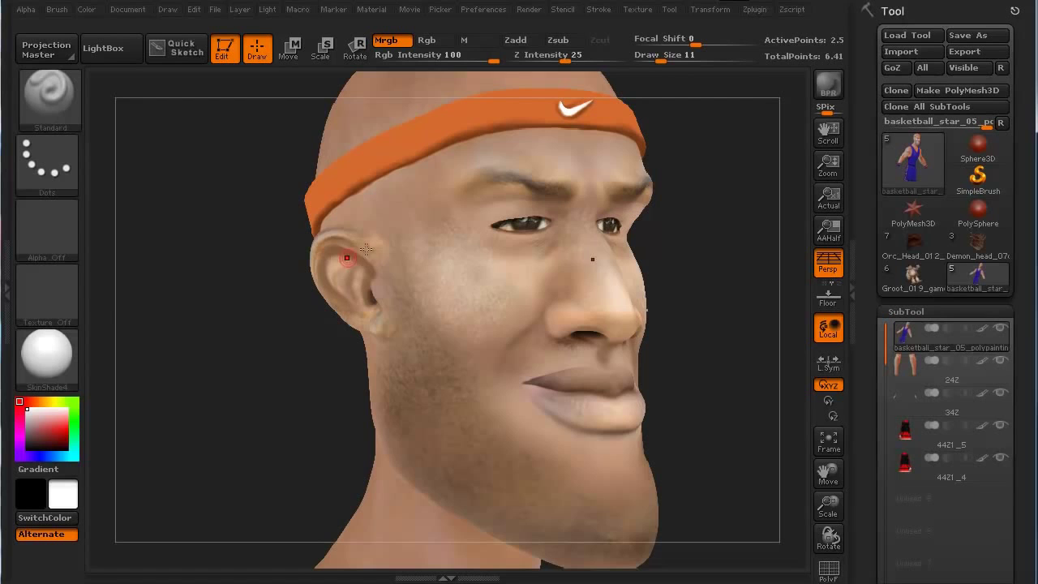
alt+drag(262, 397, 320, 364)
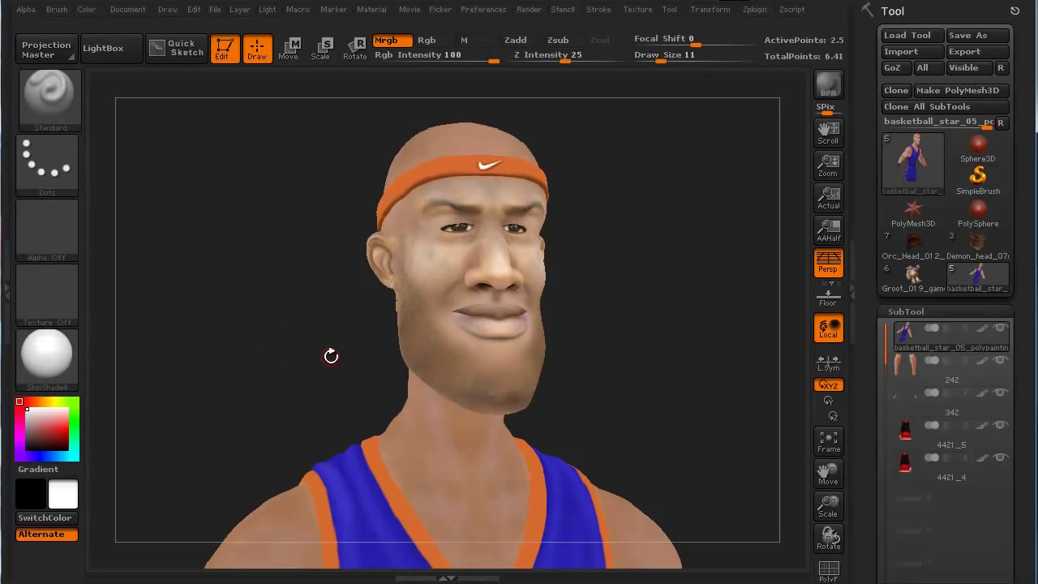
Switch to the Groot model and frame the whole figure with its base in the canvas
mouse_move(906, 277)
click(909, 277)
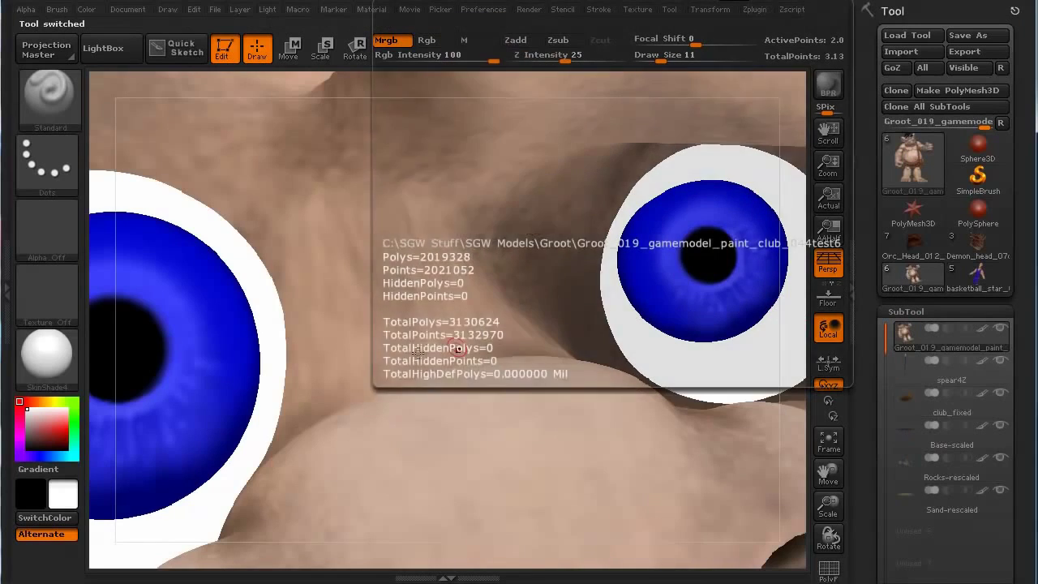
key(f)
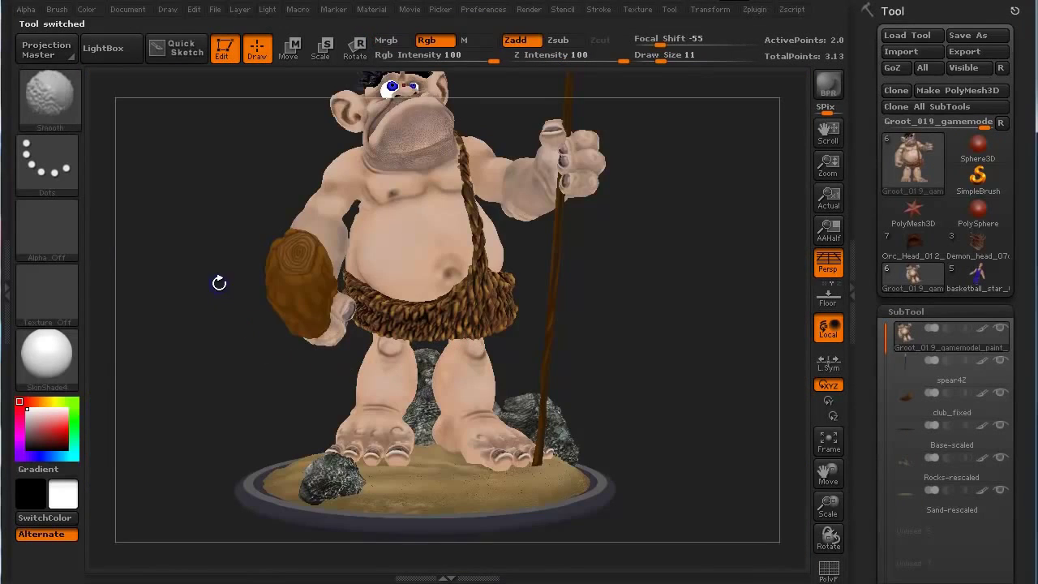
Examine the Groot model's painted face, chest, arm and spear-holding hand up close
drag(220, 283, 220, 349)
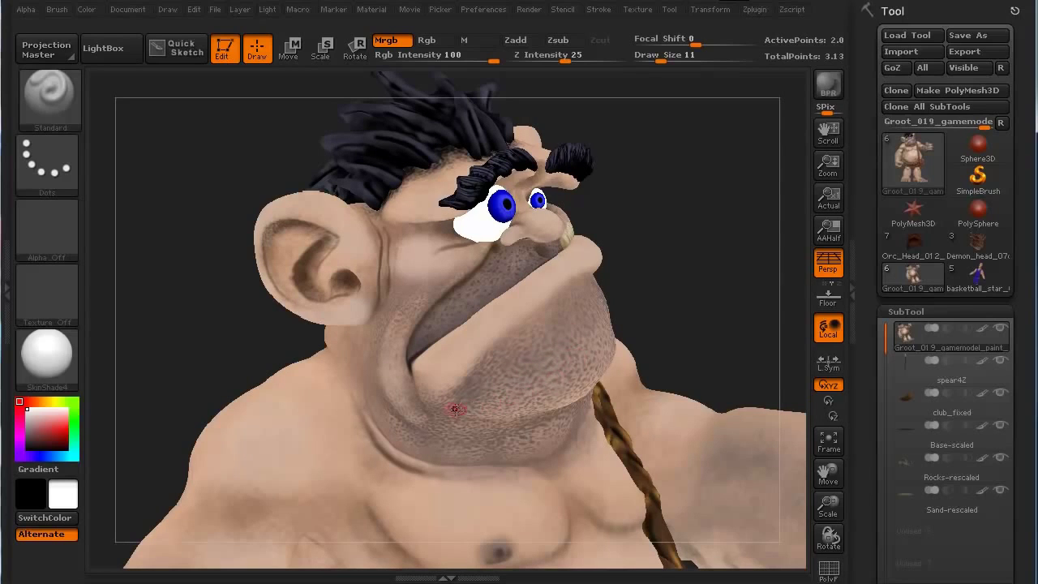
mouse_move(202, 354)
mouse_down()
mouse_move(199, 292)
mouse_move(262, 471)
mouse_move(223, 322)
mouse_move(186, 358)
mouse_up()
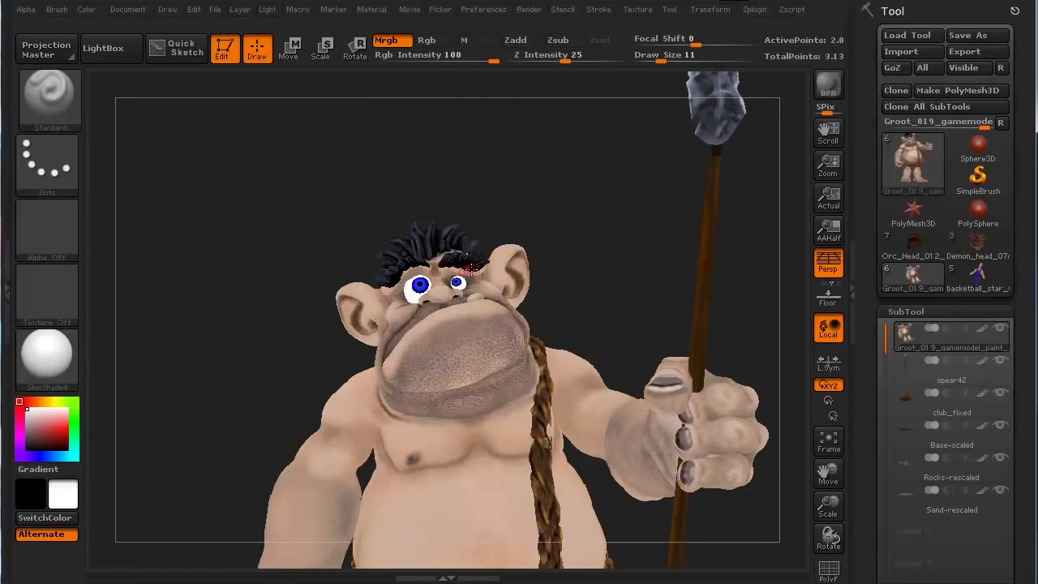
mouse_move(331, 354)
mouse_down()
mouse_move(257, 366)
mouse_move(301, 371)
mouse_move(239, 362)
mouse_move(246, 394)
mouse_move(241, 385)
mouse_move(265, 412)
mouse_move(224, 260)
mouse_move(600, 336)
mouse_move(541, 377)
mouse_move(568, 365)
mouse_move(517, 312)
mouse_up()
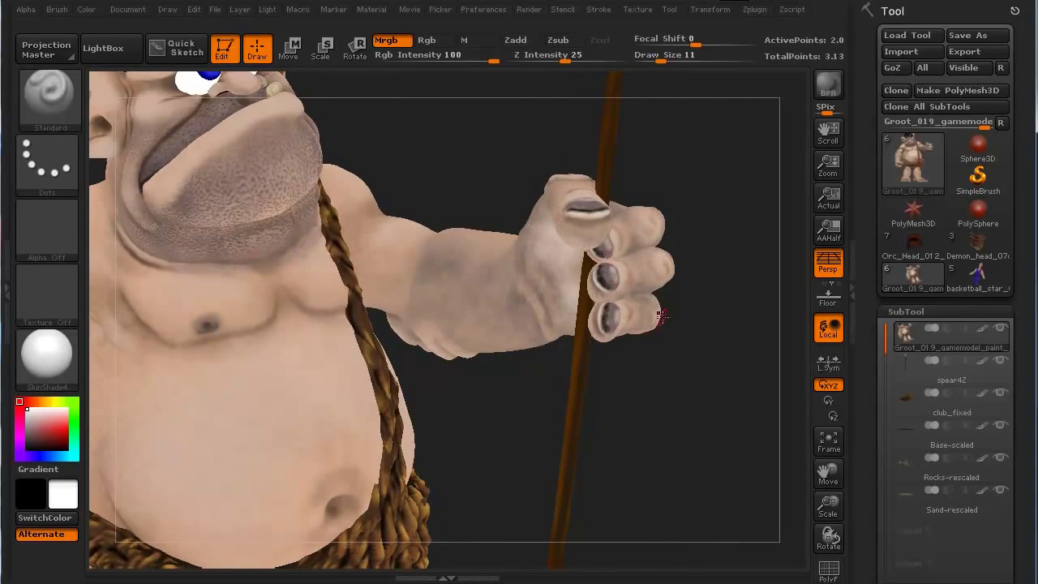
drag(516, 438, 219, 322)
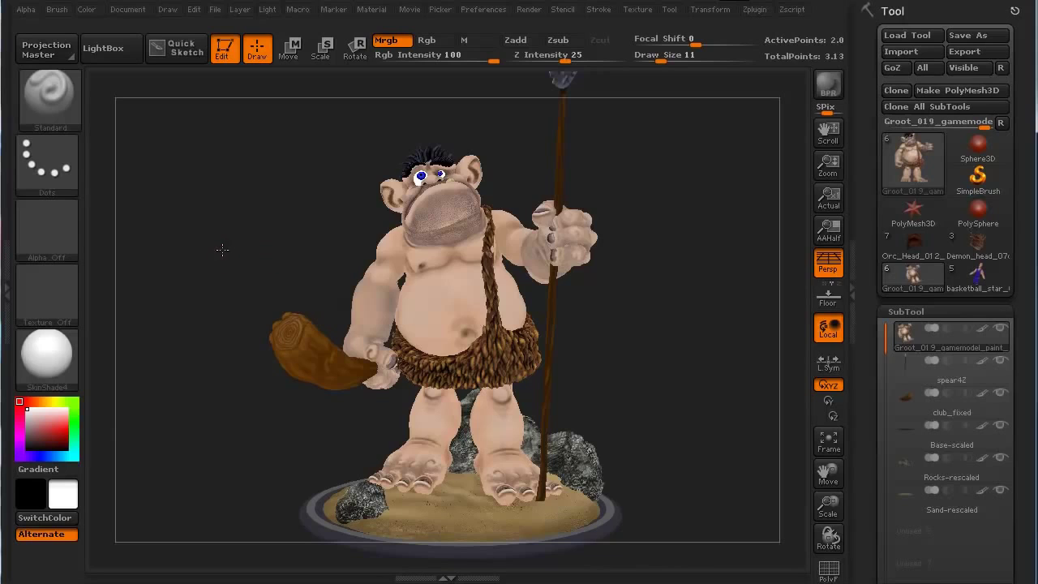
Inspect Groot's wooden club, fur skirt and feet from the side and return to the full figure
drag(223, 250, 189, 244)
drag(181, 429, 639, 412)
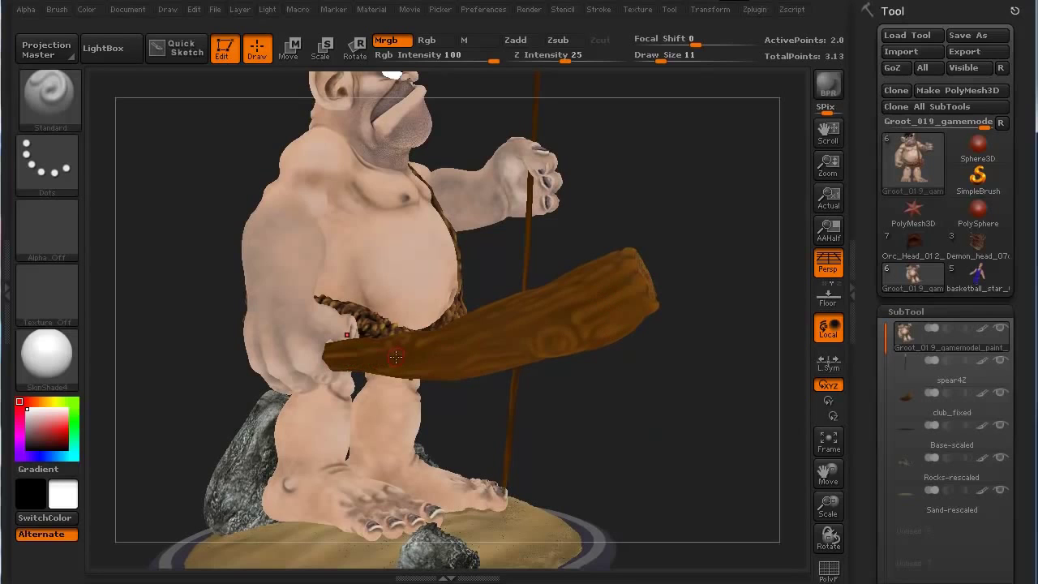
drag(635, 428, 602, 434)
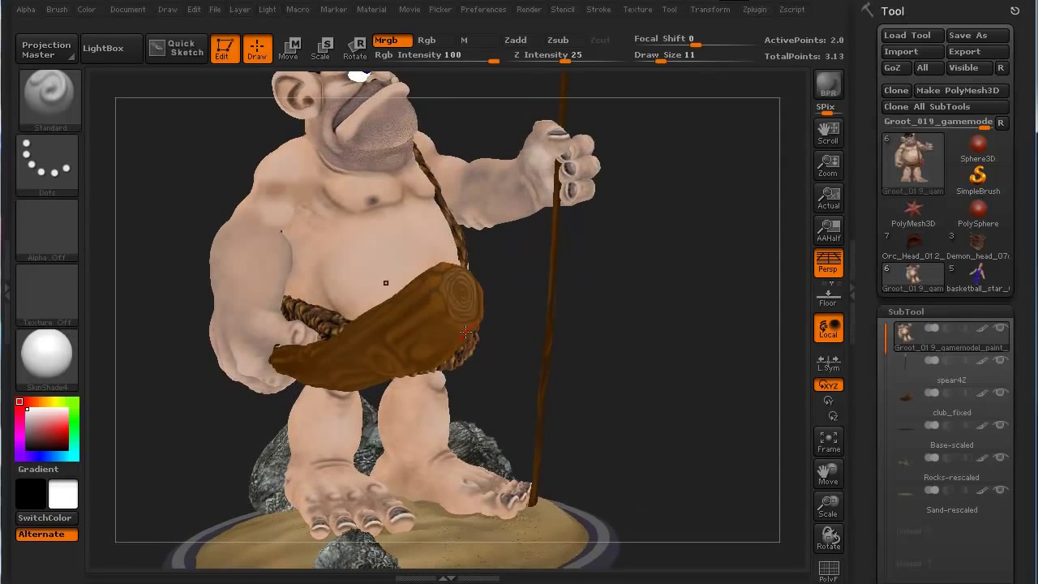
drag(178, 209, 482, 392)
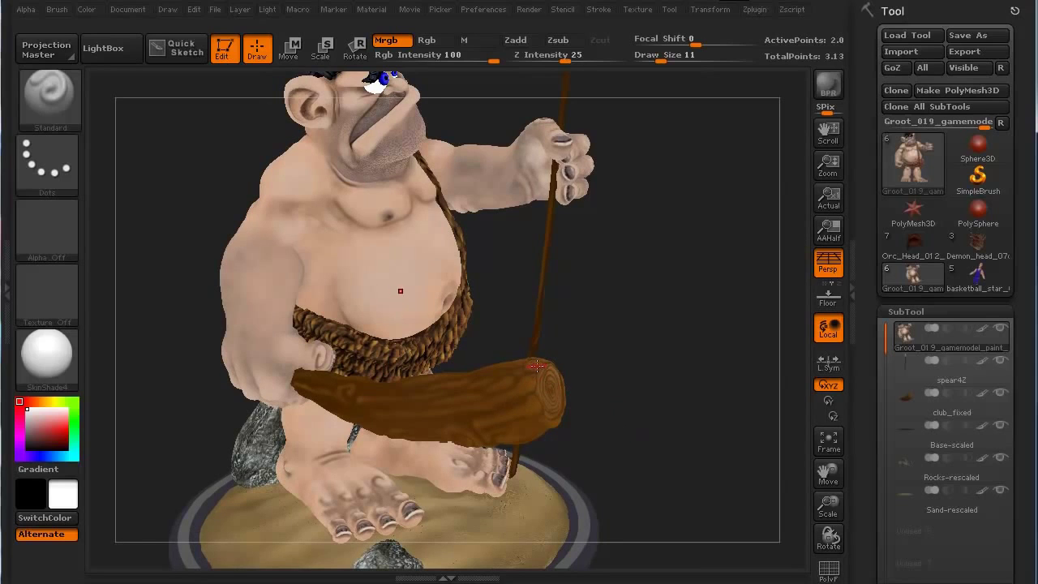
mouse_move(618, 410)
mouse_down()
mouse_move(630, 376)
mouse_move(563, 408)
mouse_move(274, 418)
mouse_move(243, 410)
mouse_move(216, 375)
mouse_move(259, 424)
mouse_move(209, 441)
mouse_move(262, 457)
mouse_move(271, 445)
mouse_move(264, 425)
mouse_move(311, 417)
mouse_move(289, 419)
mouse_up()
key(shift)
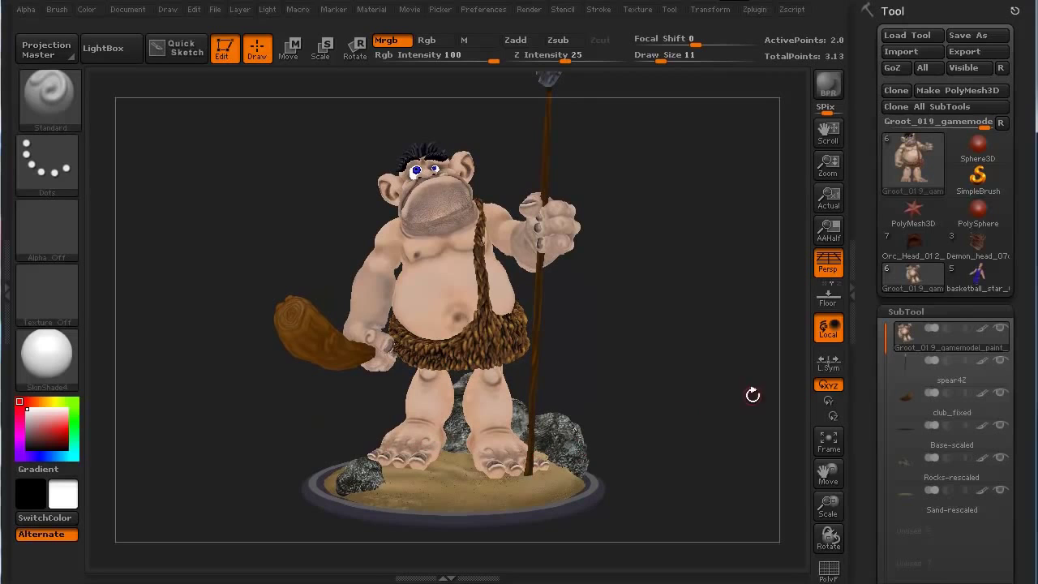
Switch to the Demon_head model, frame it in the canvas and turn it to a three-quarter view
click(976, 239)
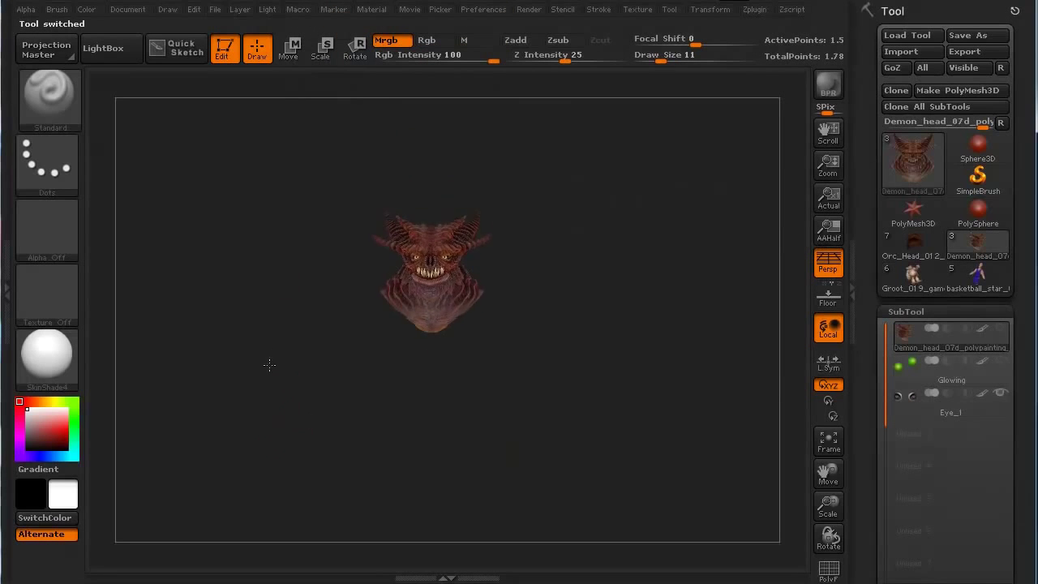
key(f)
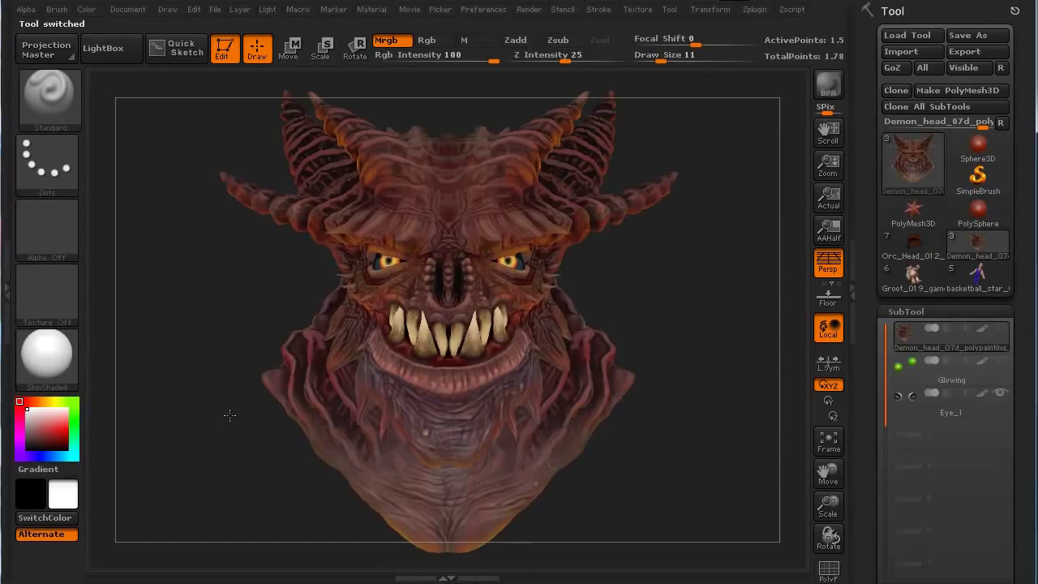
drag(230, 416, 253, 419)
Set the render mode to Preview and examine the shaded demon head's face and neck up close
click(528, 9)
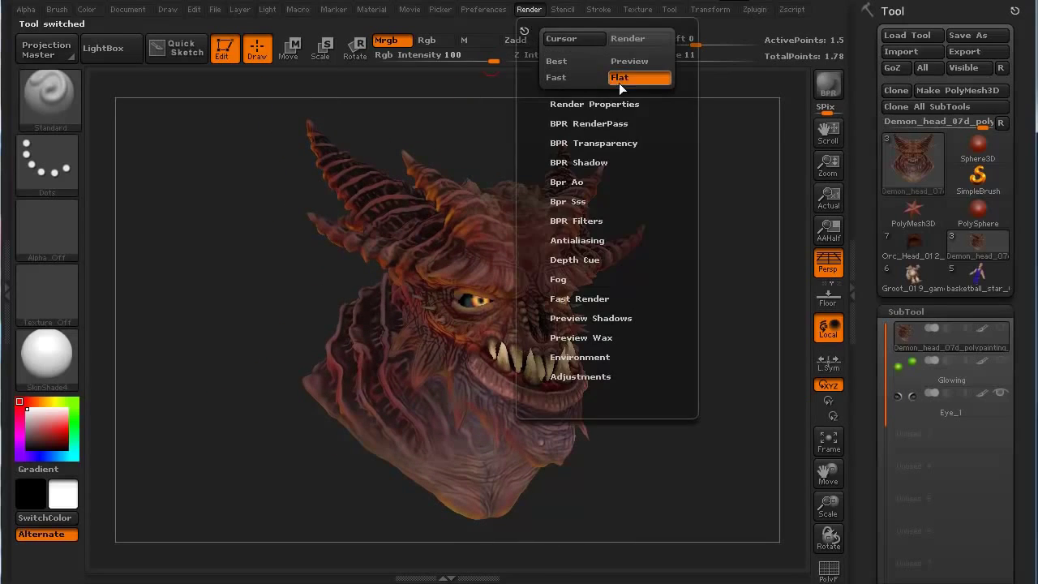
click(632, 62)
drag(244, 422, 491, 206)
drag(270, 302, 237, 456)
Set the render mode to Flat and inspect the demon head's painted neck, chin and opposite side
click(528, 9)
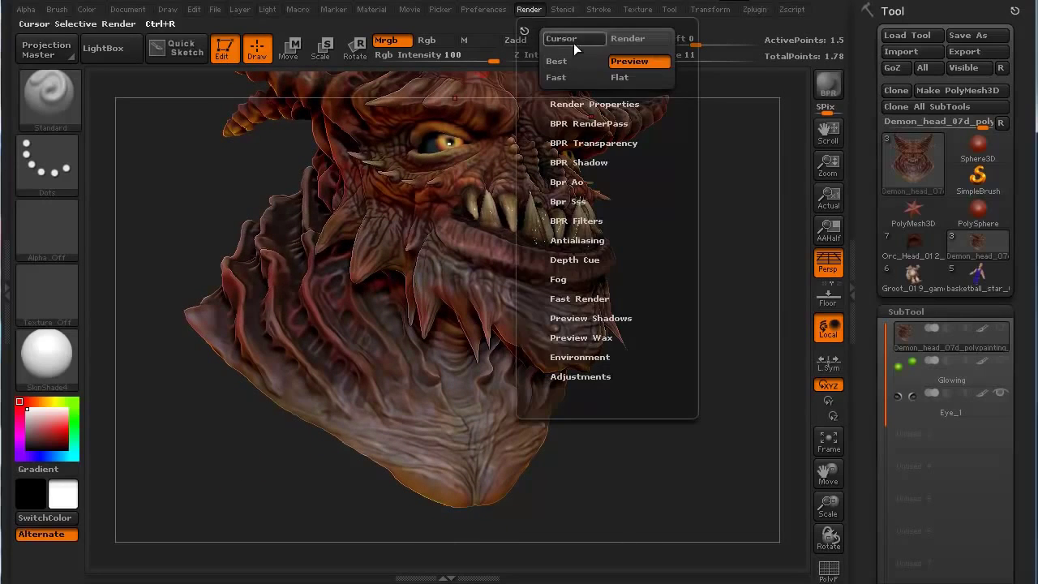
click(640, 76)
alt+drag(222, 490, 385, 398)
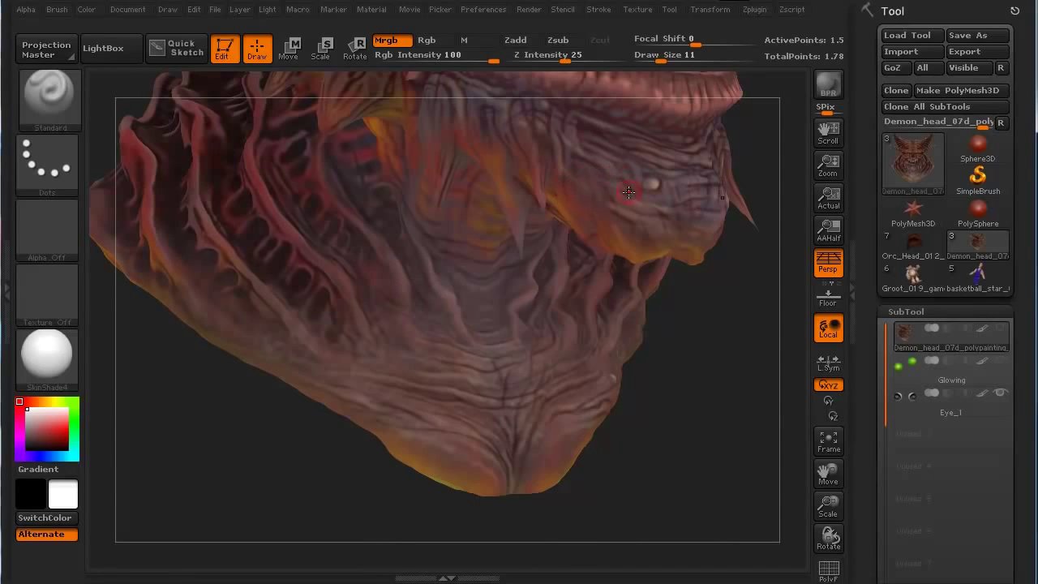
alt+drag(258, 476, 197, 491)
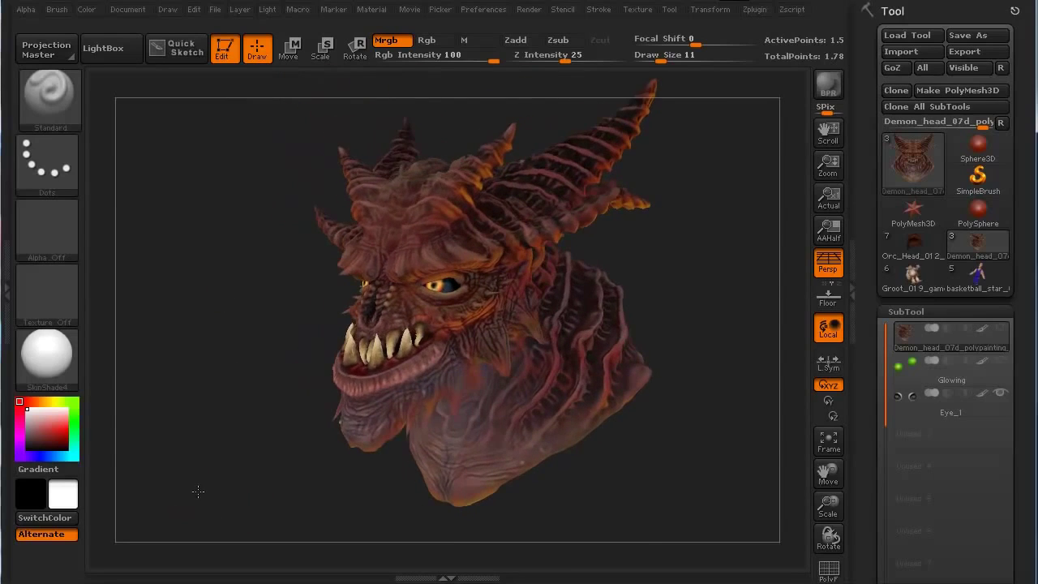
drag(177, 368, 224, 479)
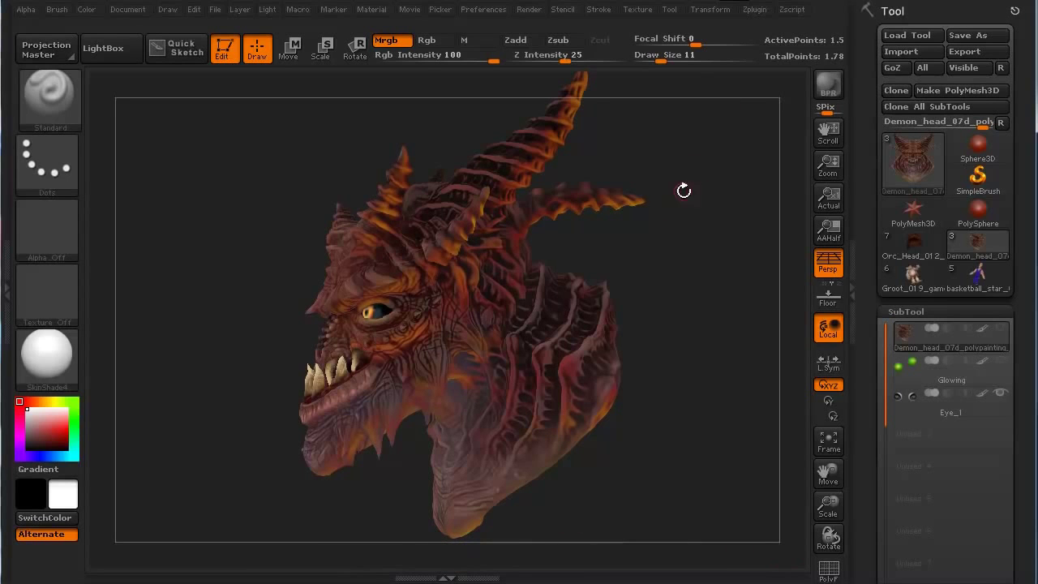
Set the demon head's render mode back to Preview in a side view
drag(639, 228, 639, 267)
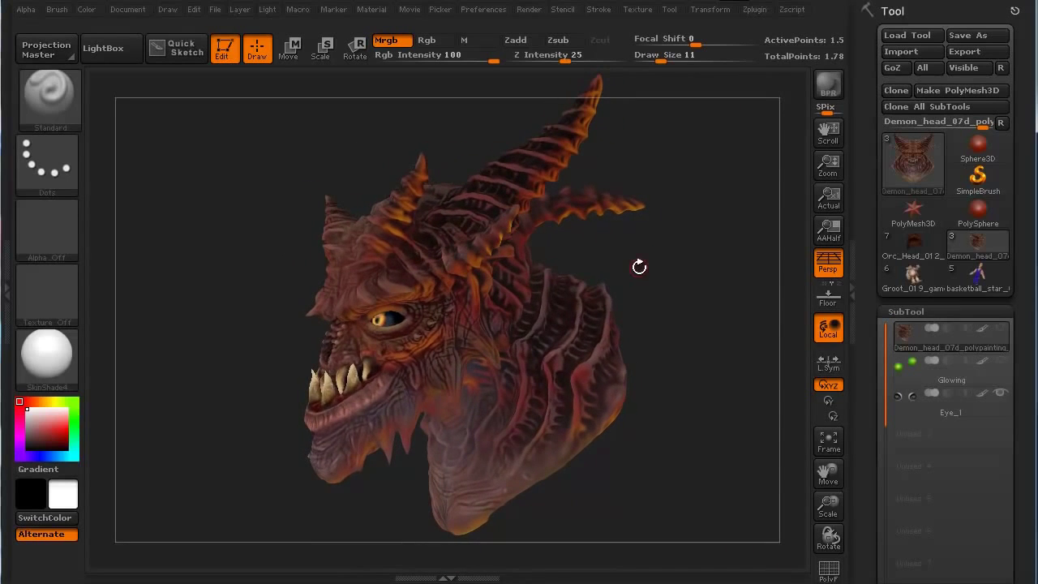
click(533, 10)
click(631, 64)
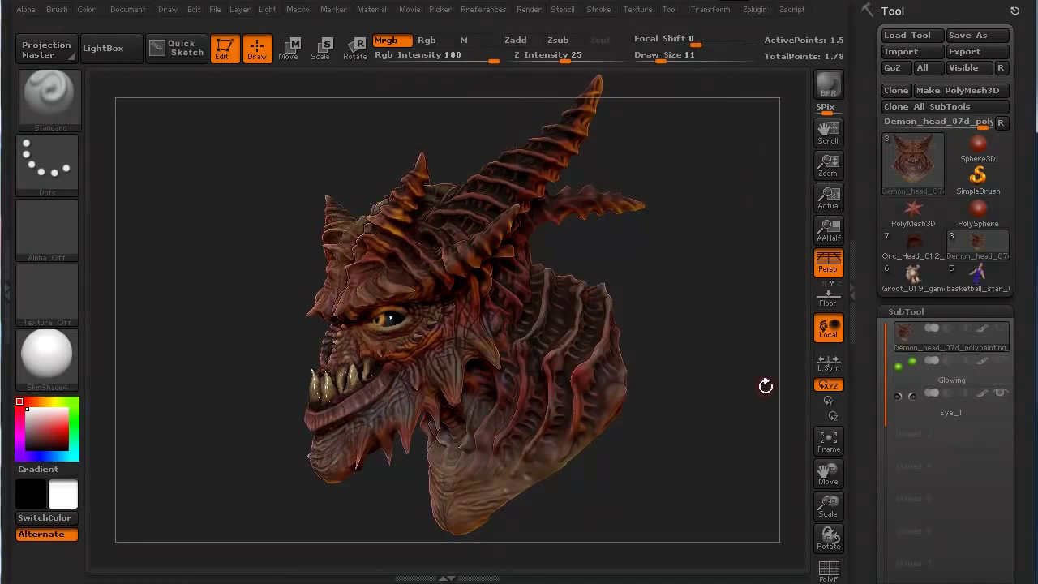
Switch to the Sphere3D primitive, frame it in the canvas and convert it to a PolyMesh3D
click(979, 148)
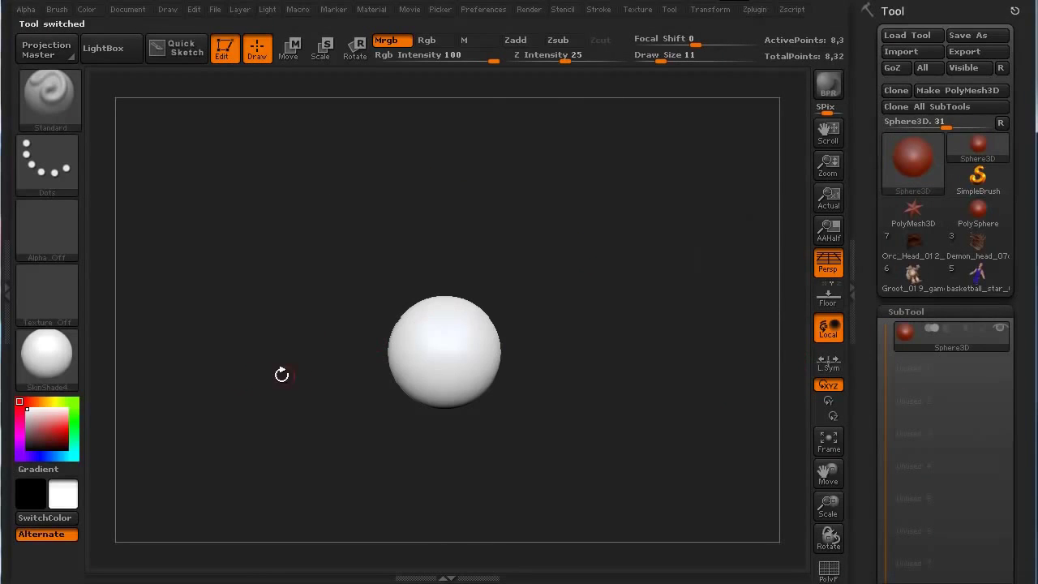
key(f)
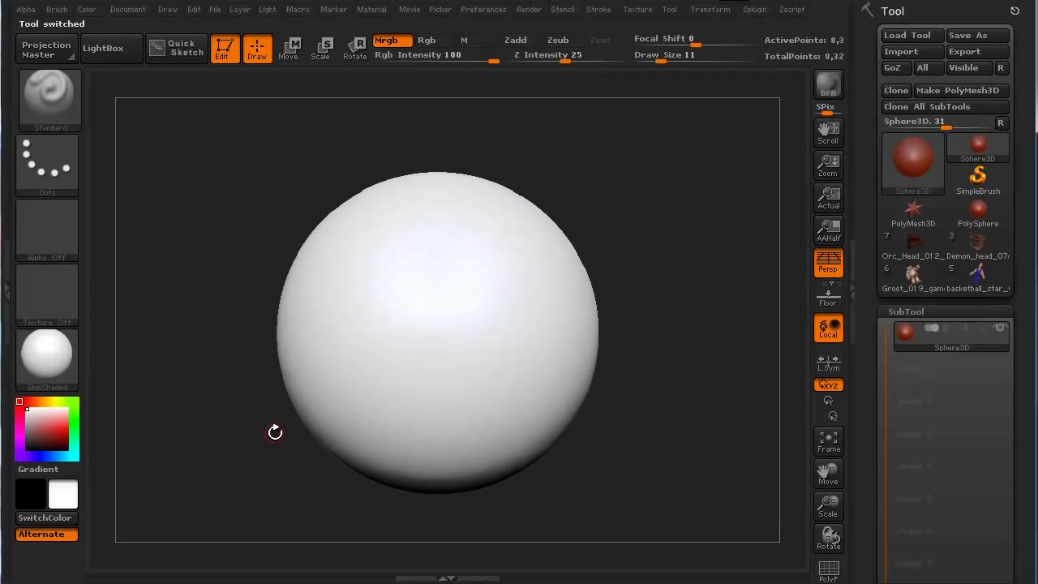
click(955, 89)
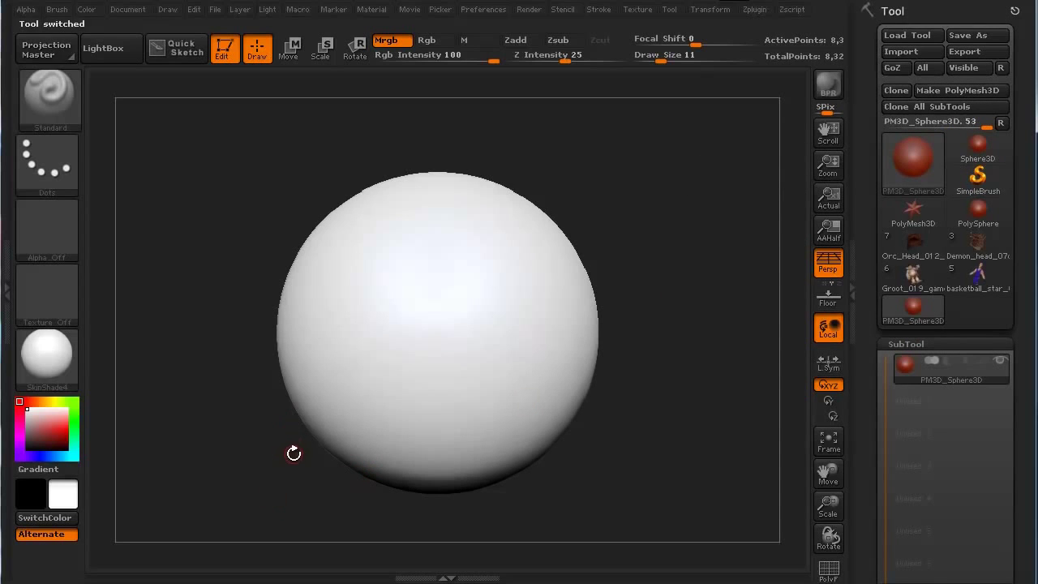
Display the sphere's polygon wireframe and subdivide the mesh twice
key(shift)
key(shift+f)
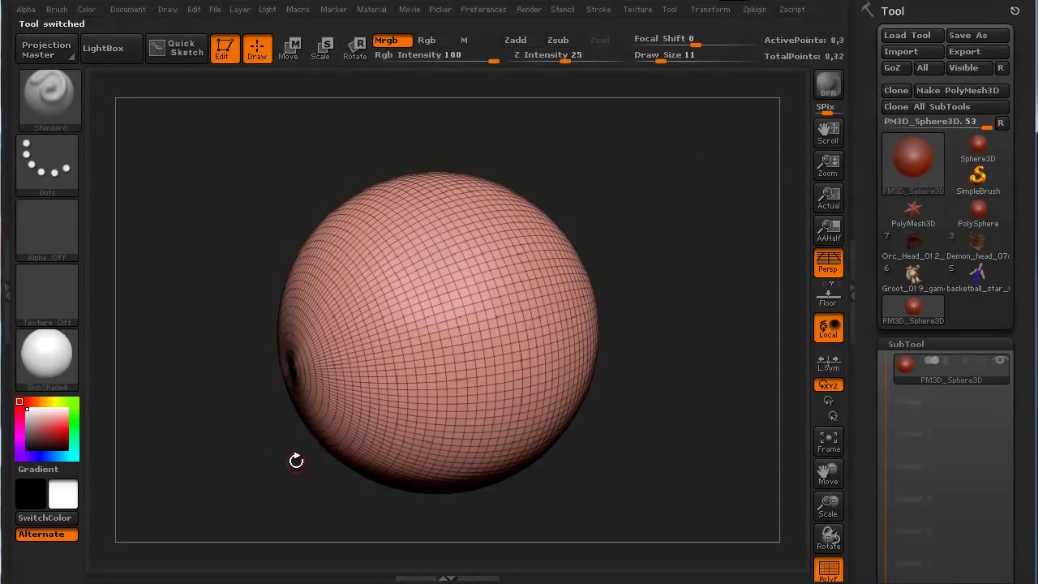
drag(296, 461, 270, 494)
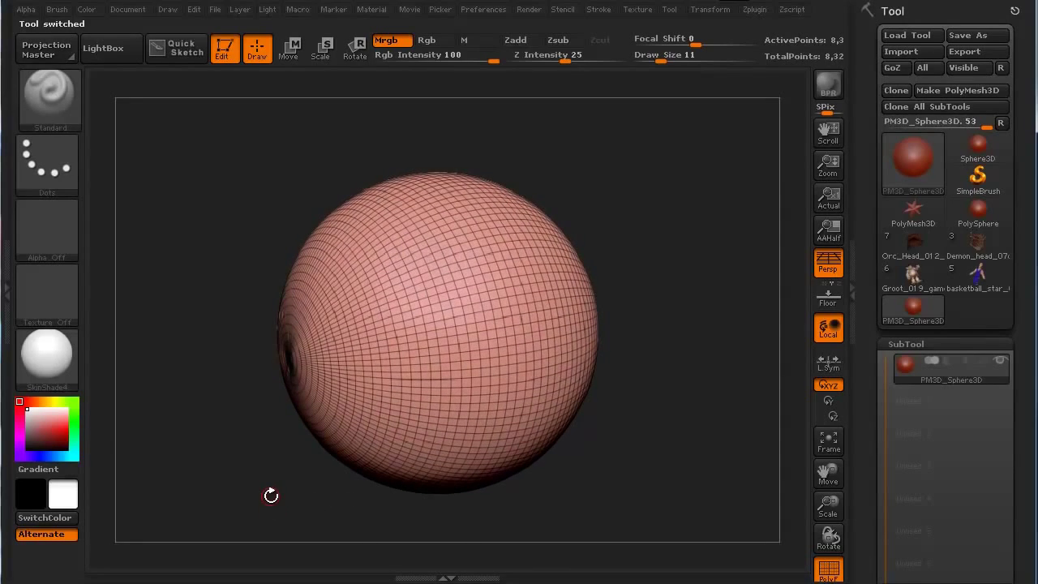
key(ctrl+d)
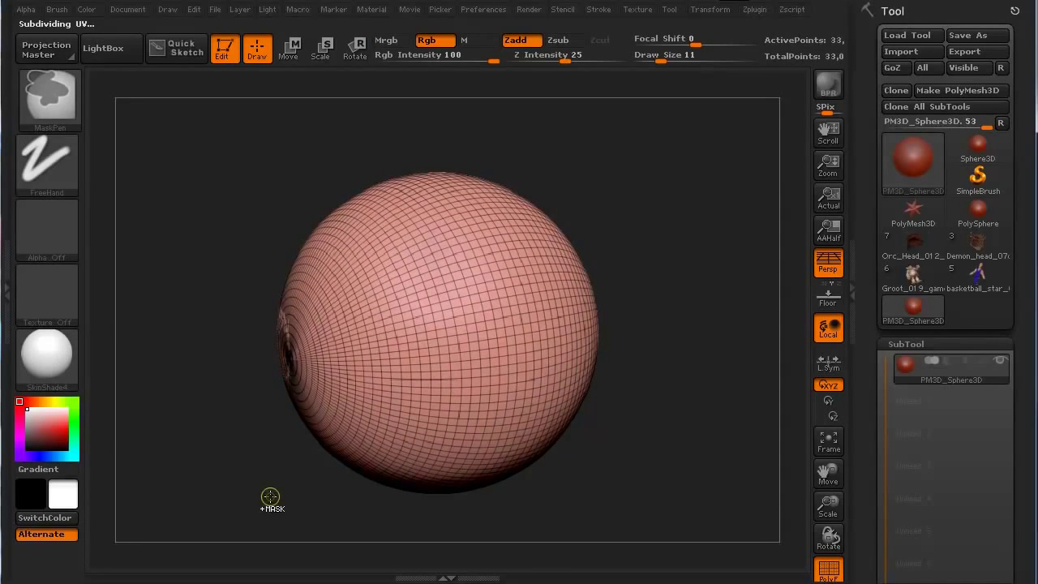
key(ctrl+d)
drag(299, 502, 309, 482)
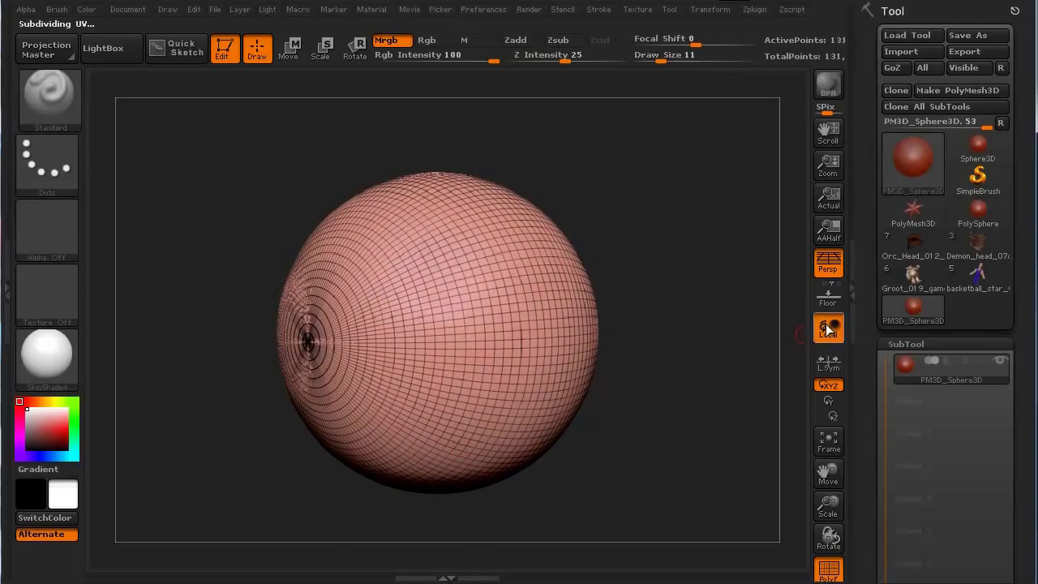
Check the total point count, subdivide the sphere once more and hide its wireframe
click(853, 287)
key(ctrl)
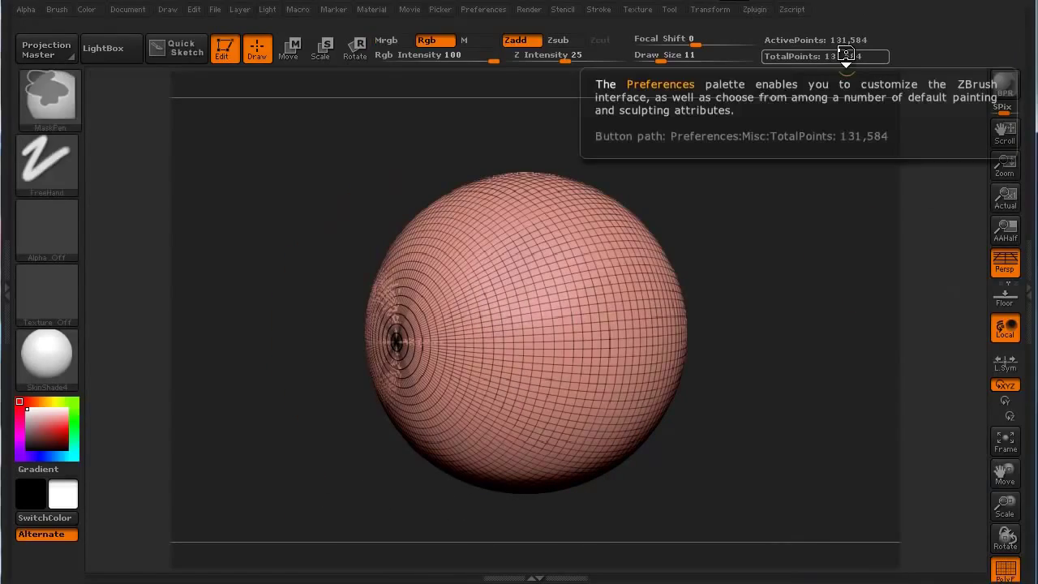
key(ctrl+d)
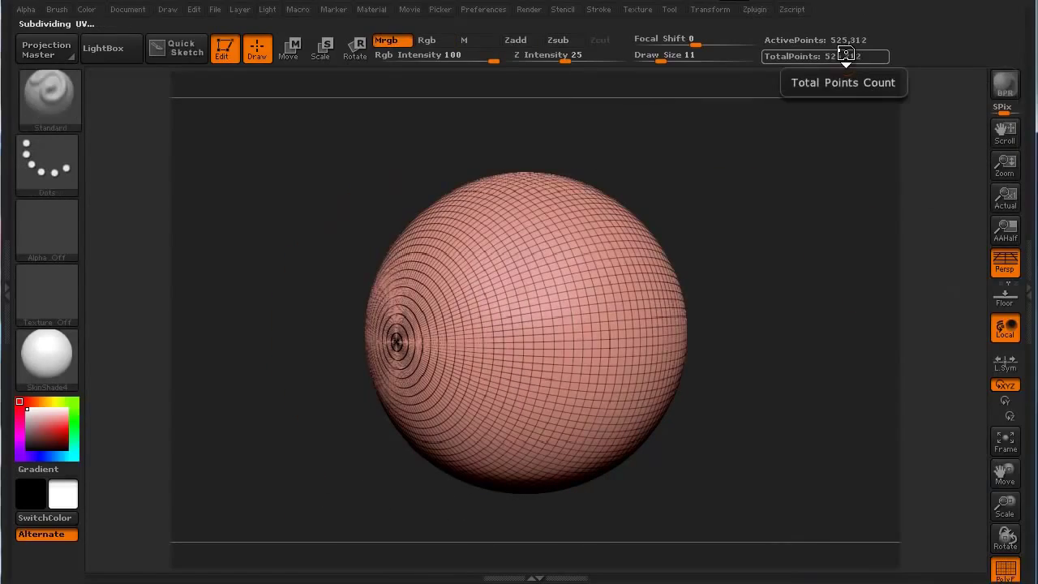
click(1029, 282)
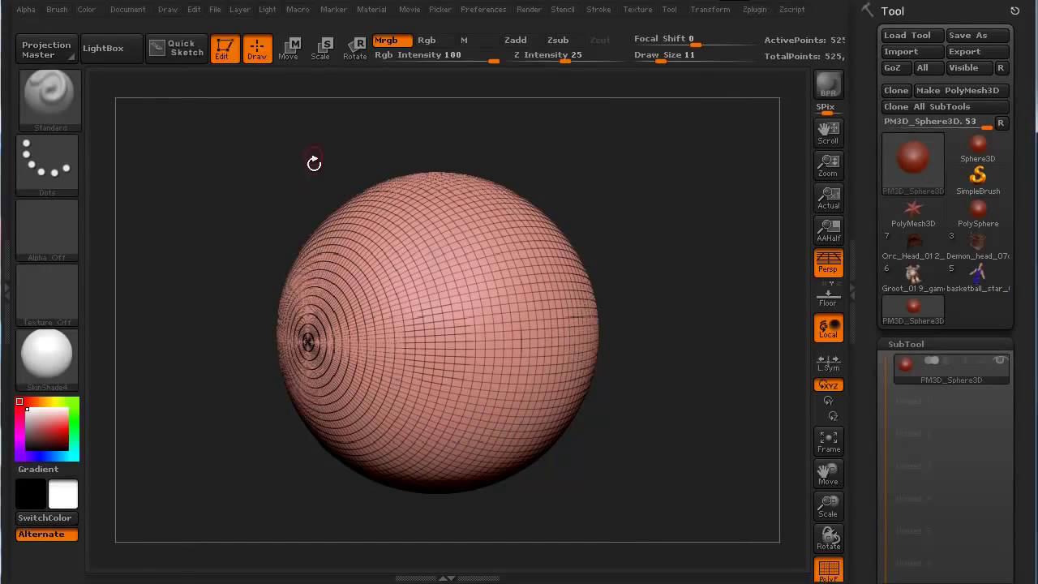
key(shift+f)
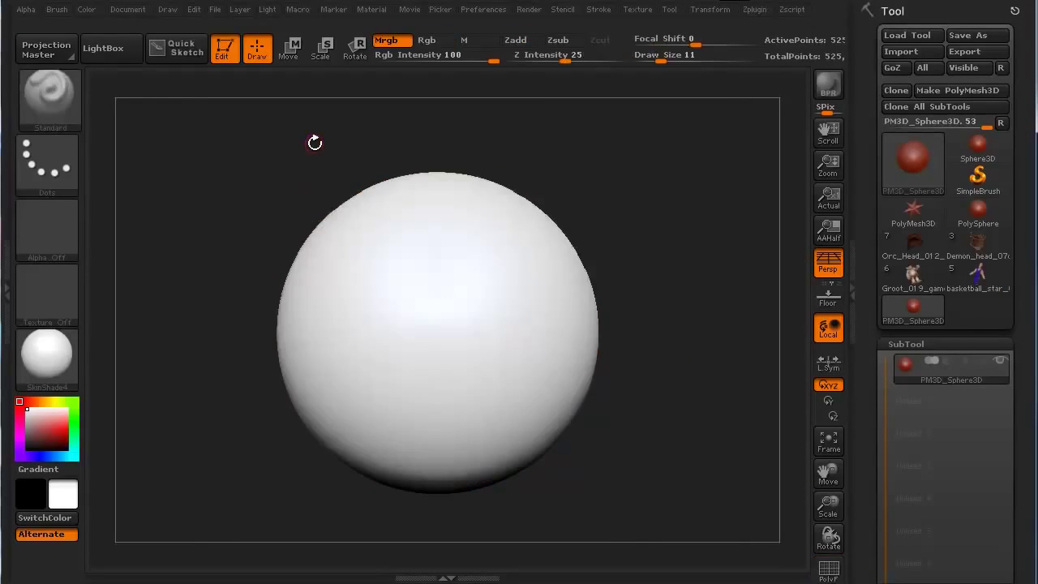
Try the MatCap Red Wax material on the sphere and replace it with mah_modeling_matte
mouse_move(223, 462)
alt+mouse_down()
mouse_move(242, 460)
mouse_move(243, 471)
mouse_move(209, 464)
alt+mouse_up()
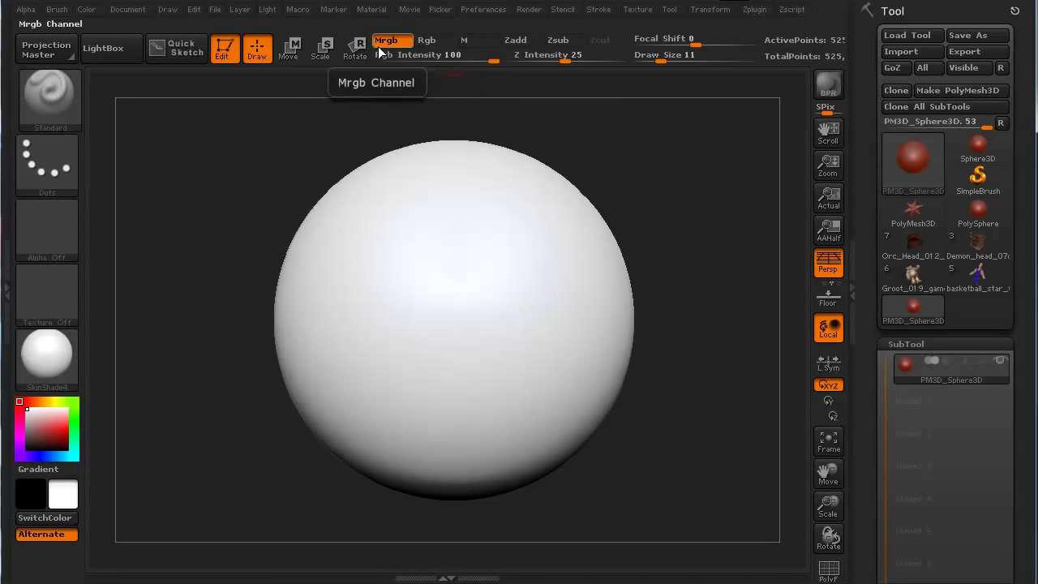
click(61, 352)
click(67, 185)
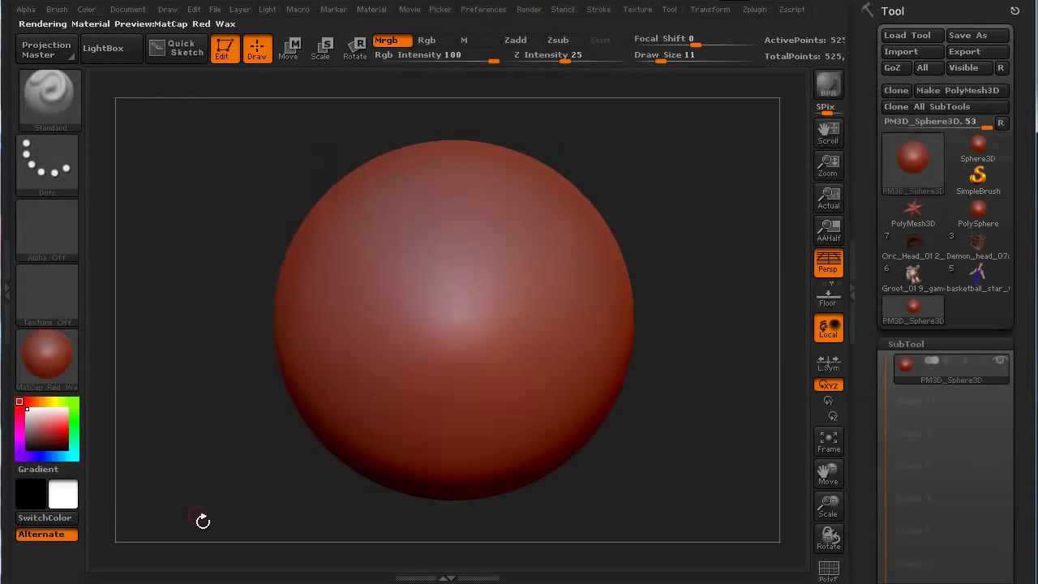
click(41, 361)
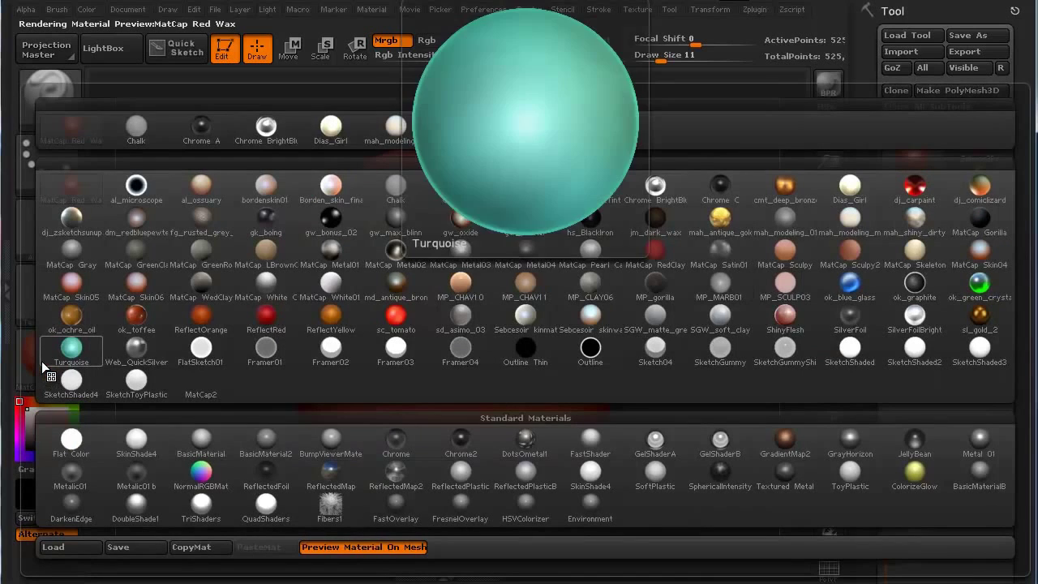
click(841, 218)
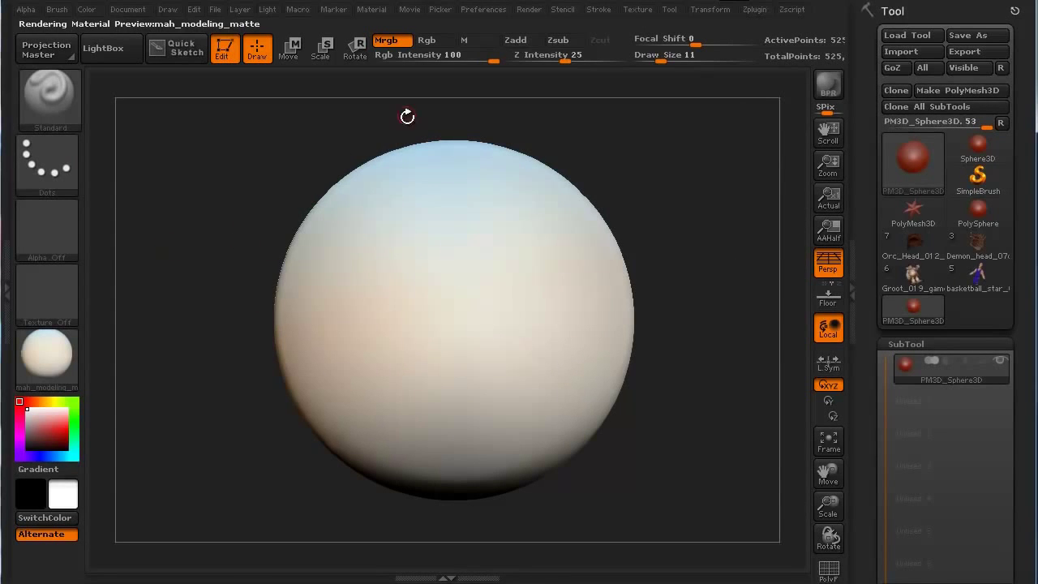
Fill the sphere with white using only the Rgb channel, and preview it with the mah_antique_gold material
click(427, 41)
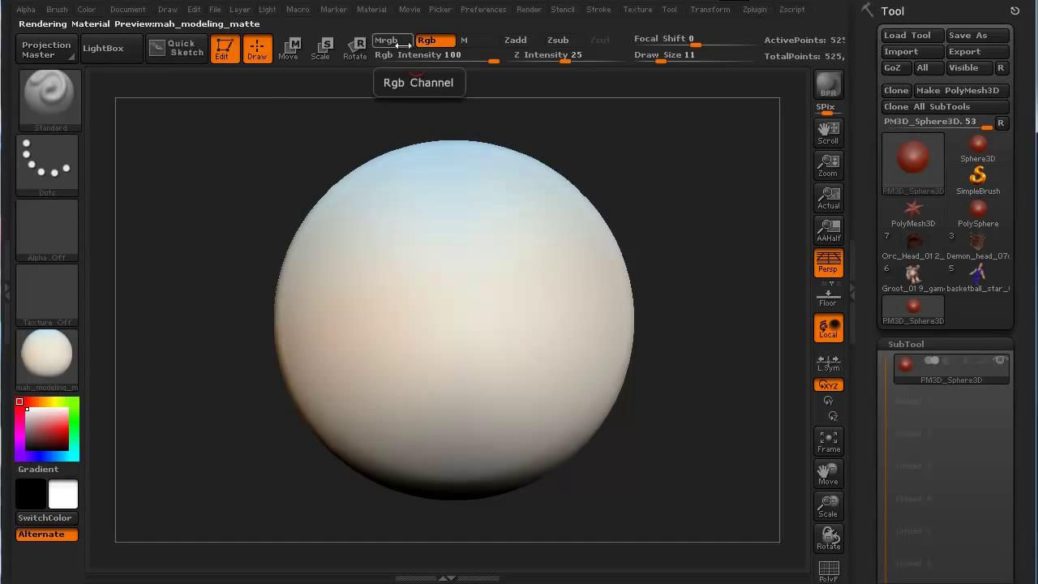
click(87, 10)
click(115, 311)
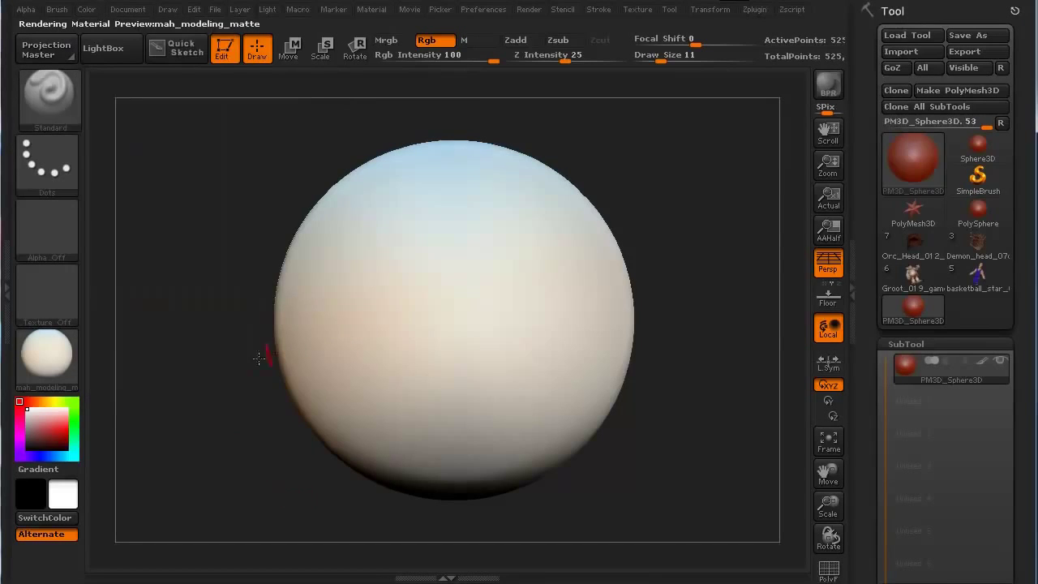
click(52, 348)
click(721, 219)
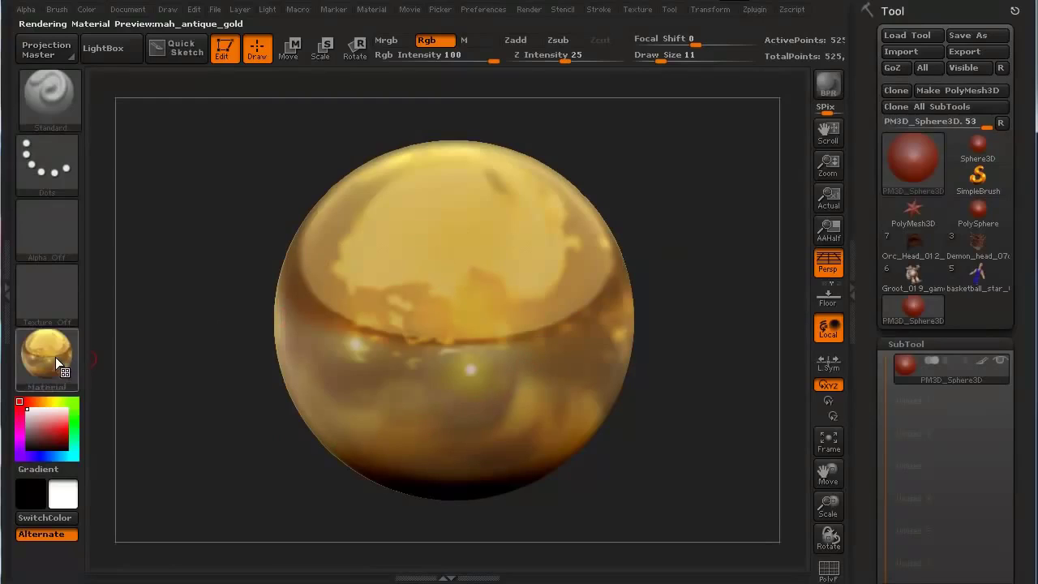
Fill the sphere with dark red and the mah_modeling_matte material using the Mrgb channel
mouse_move(35, 412)
mouse_down()
mouse_move(70, 433)
mouse_move(74, 457)
mouse_move(68, 434)
mouse_up()
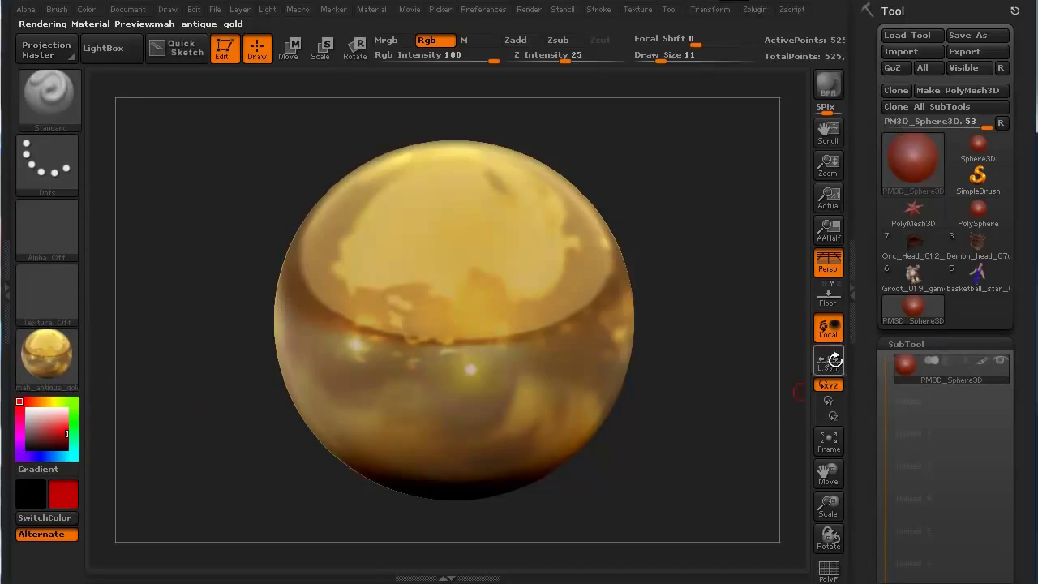
click(60, 356)
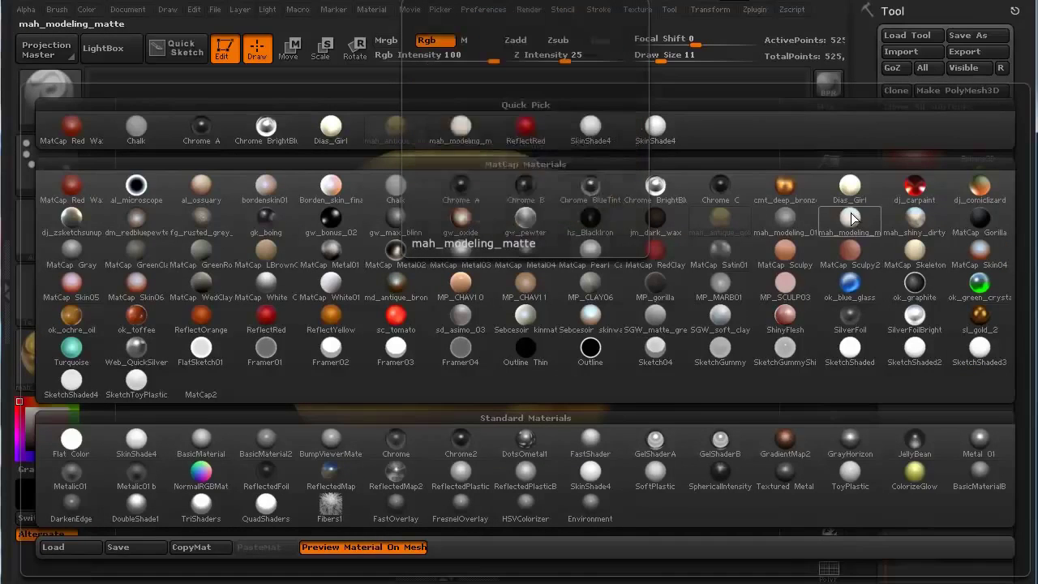
click(850, 216)
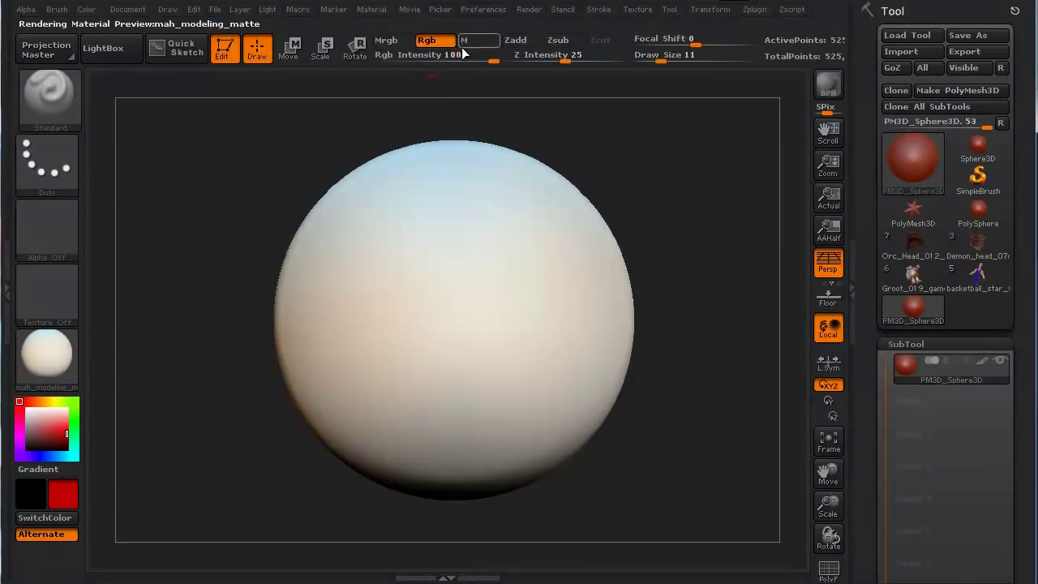
click(391, 43)
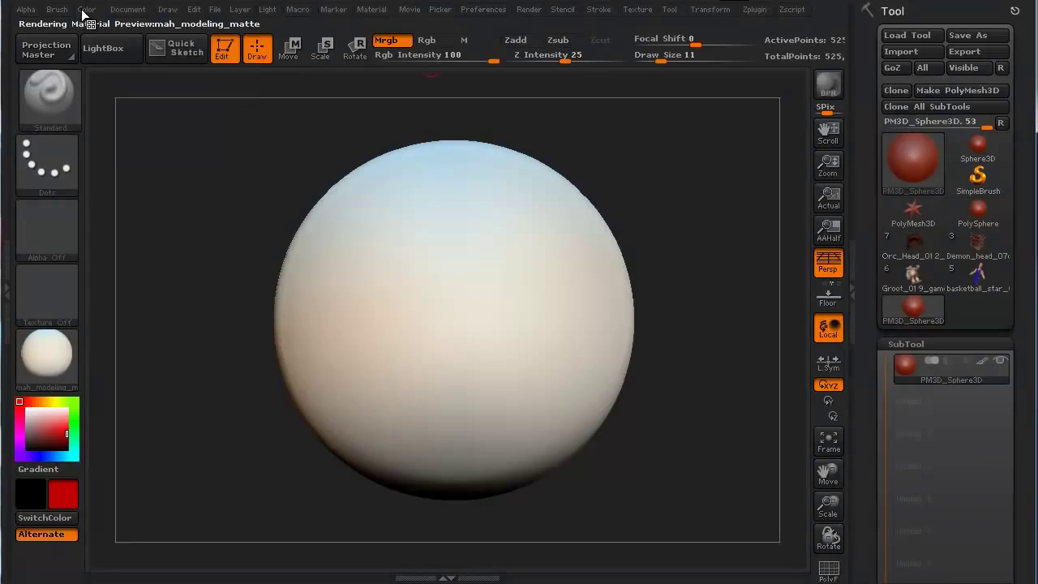
click(84, 9)
click(129, 312)
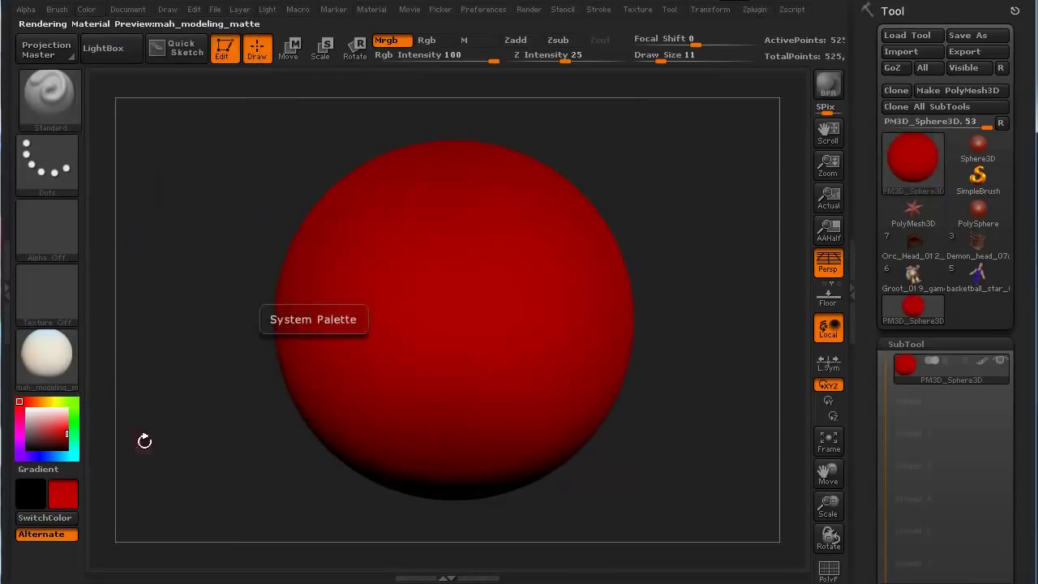
Refill the sphere with white and the mah_modeling_matte material using the Mrgb channel
drag(46, 420, 27, 409)
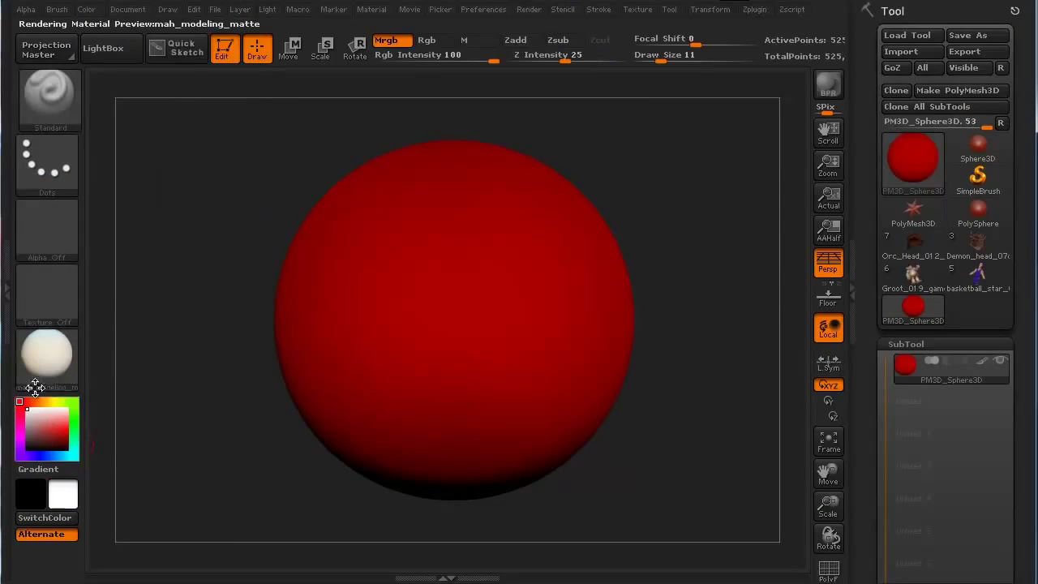
click(86, 10)
click(129, 310)
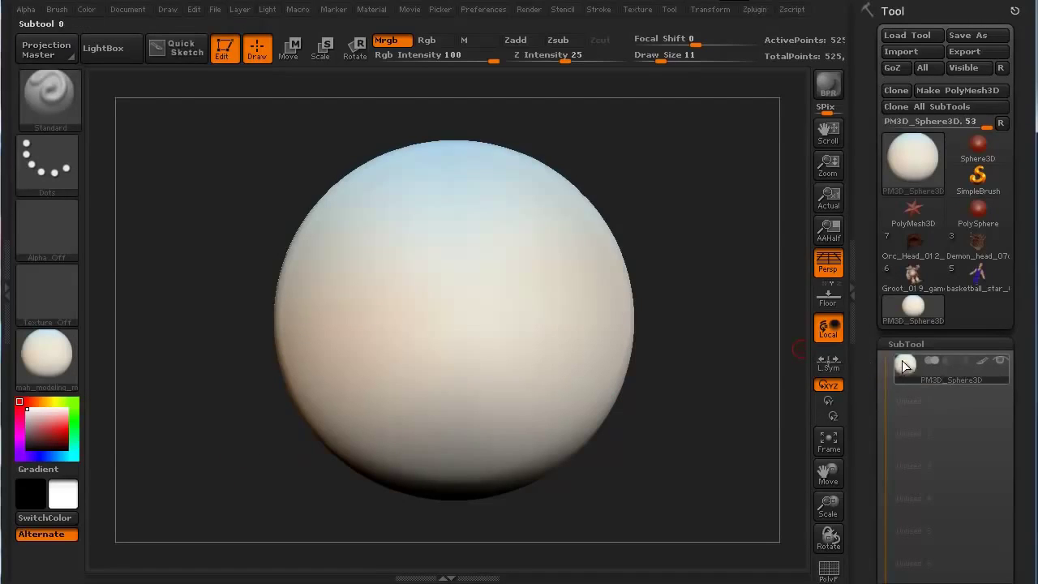
mouse_move(243, 469)
mouse_down()
mouse_move(225, 466)
mouse_move(244, 479)
mouse_move(232, 463)
mouse_move(236, 475)
mouse_up()
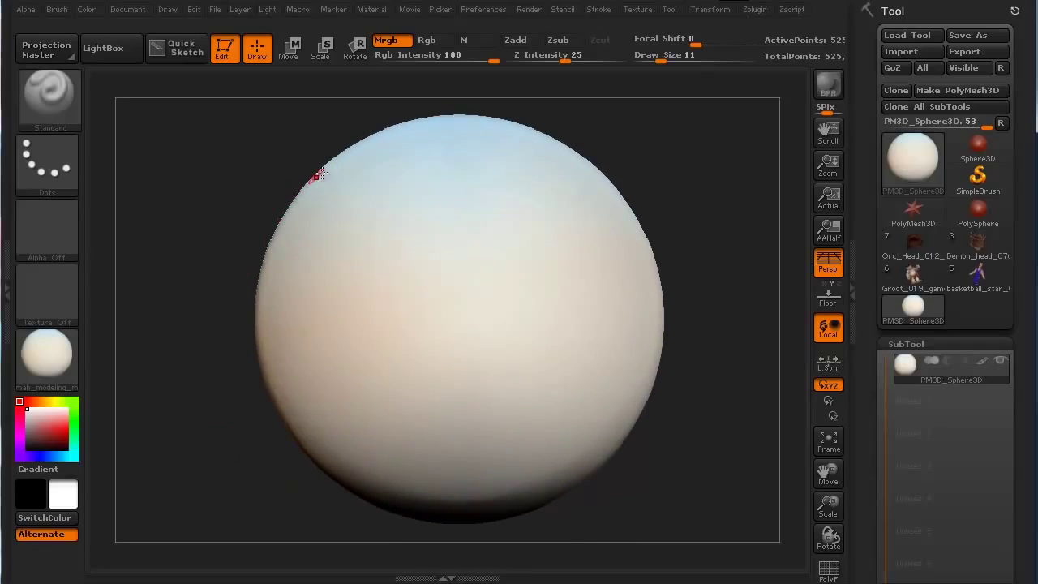
Set the Standard brush to paint only Rgb with a FreeHand stroke and turn off LazyMouse
click(427, 41)
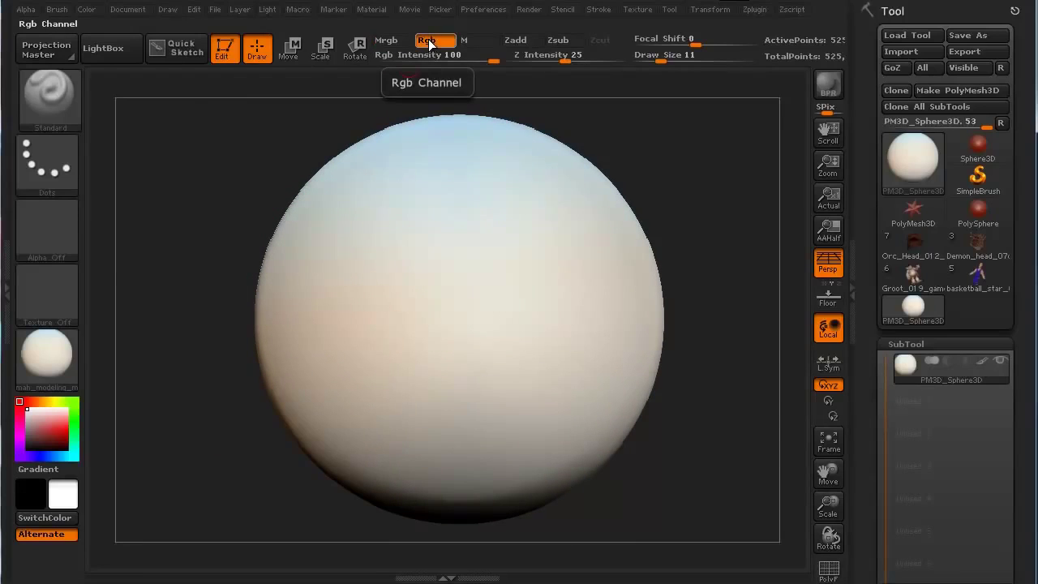
click(50, 163)
click(256, 181)
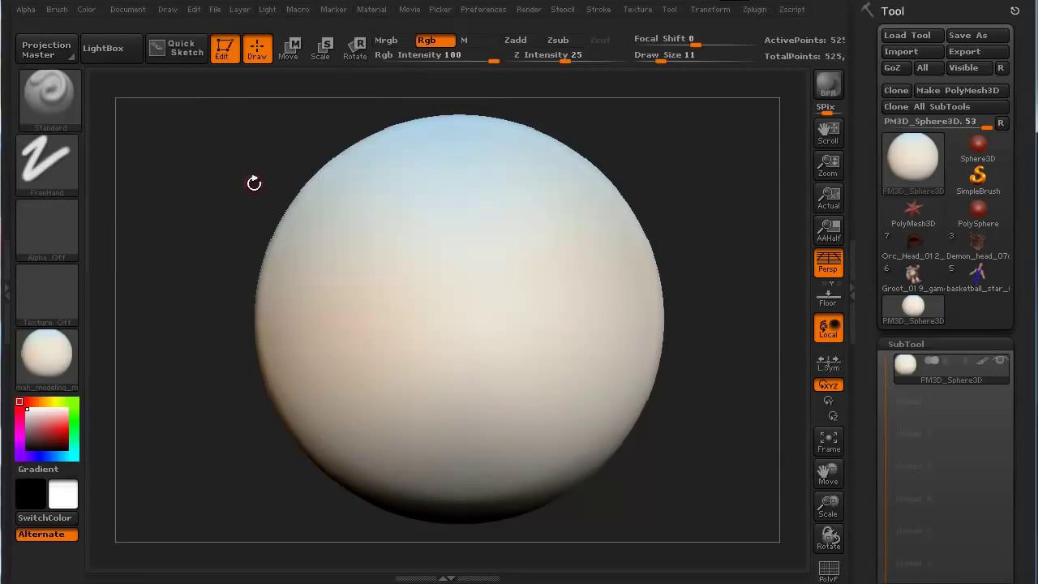
click(599, 11)
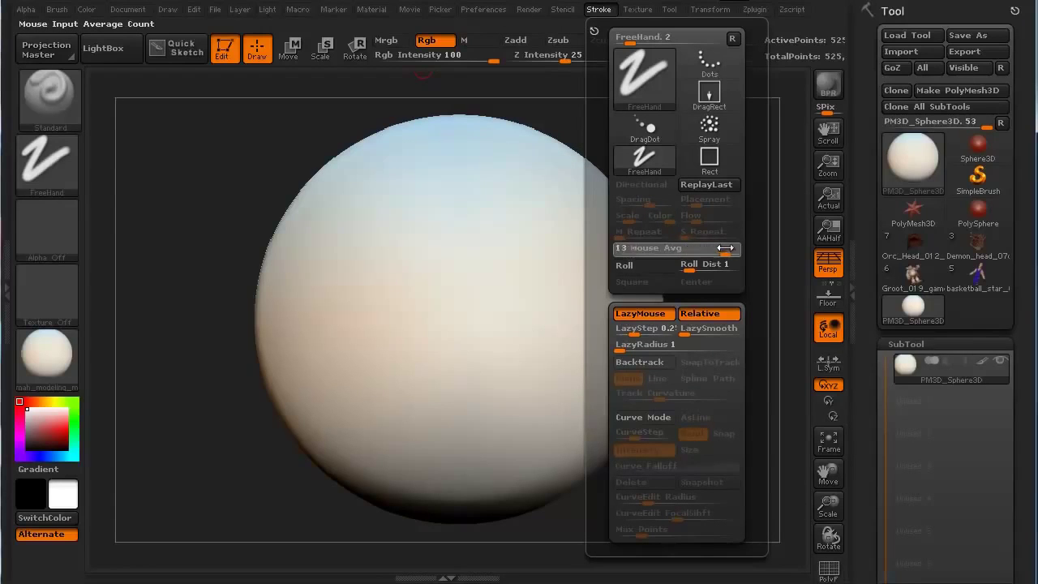
click(646, 315)
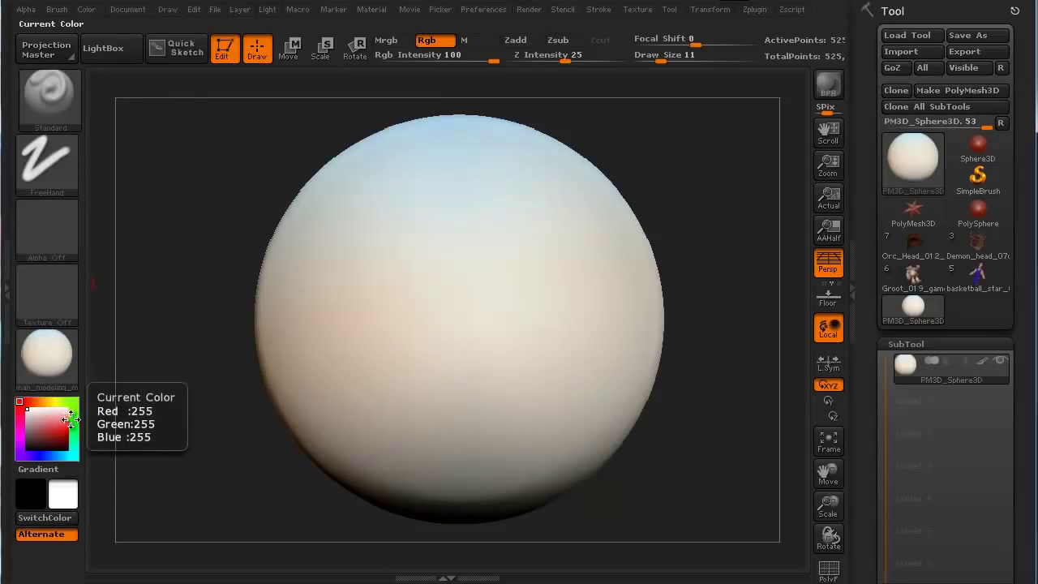
Paint a large round bright green patch on the front of the sphere with Draw Size 51
drag(70, 417, 75, 414)
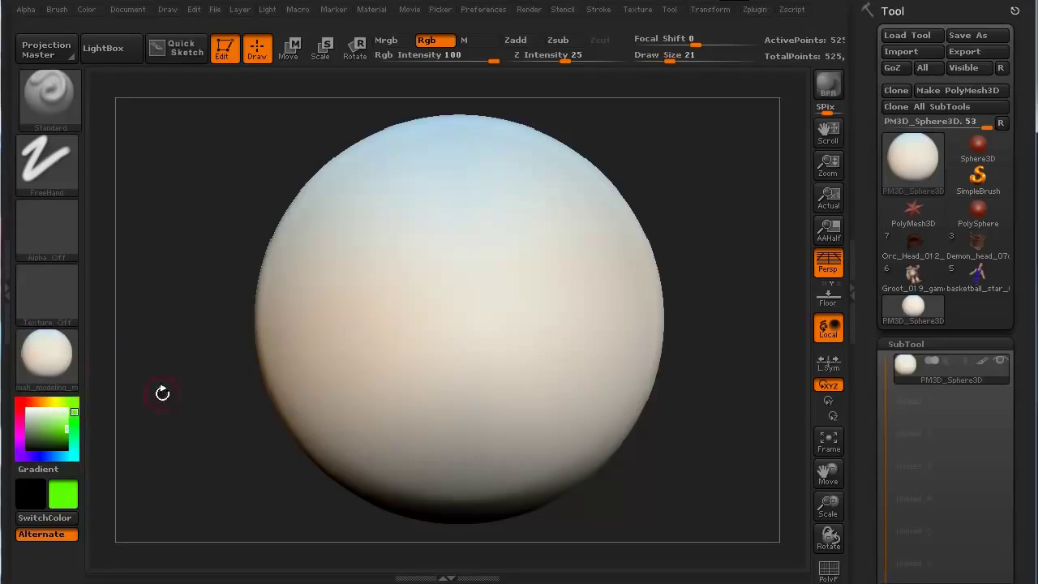
key(bracketright)
key(bracketright)
key(bracketright)
key(bracketright)
key(bracketright)
key(bracketright)
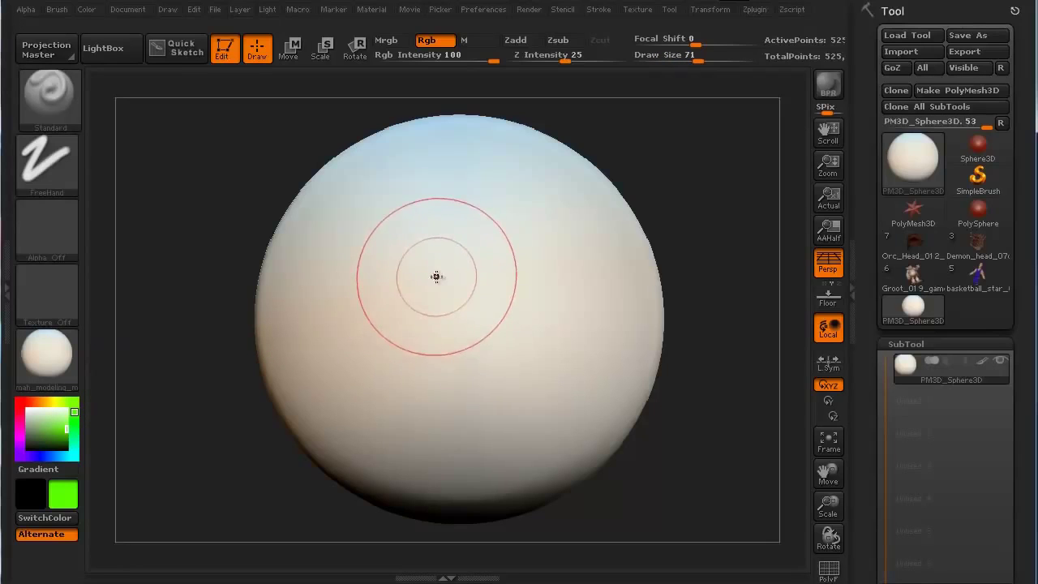
key(bracketright)
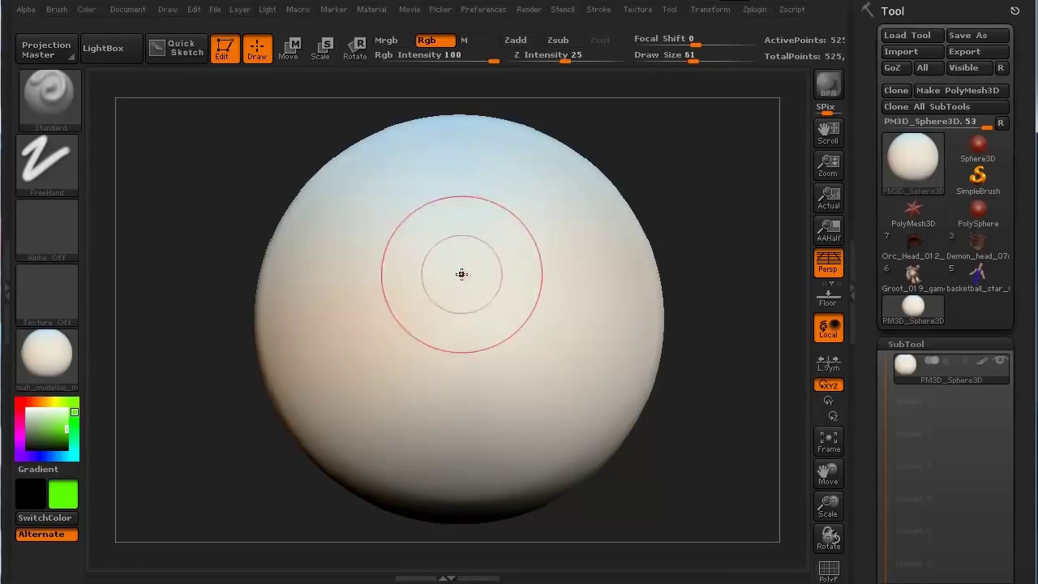
key(bracketleft)
key(bracketleft)
key(bracketright)
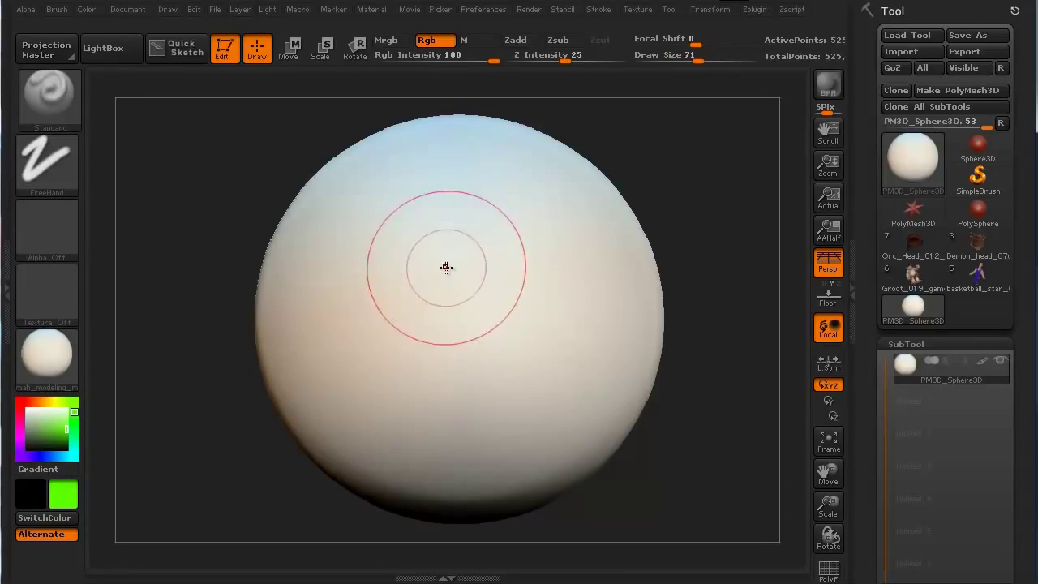
key(bracketright)
key(bracketleft)
key(bracketleft)
key(bracketleft)
mouse_move(439, 269)
mouse_down()
mouse_move(422, 230)
mouse_move(389, 282)
mouse_move(494, 268)
mouse_move(356, 283)
mouse_move(536, 301)
mouse_move(353, 251)
mouse_move(513, 350)
mouse_move(401, 186)
mouse_move(371, 365)
mouse_move(575, 258)
mouse_move(425, 163)
mouse_move(353, 382)
mouse_move(537, 302)
mouse_move(383, 324)
mouse_up()
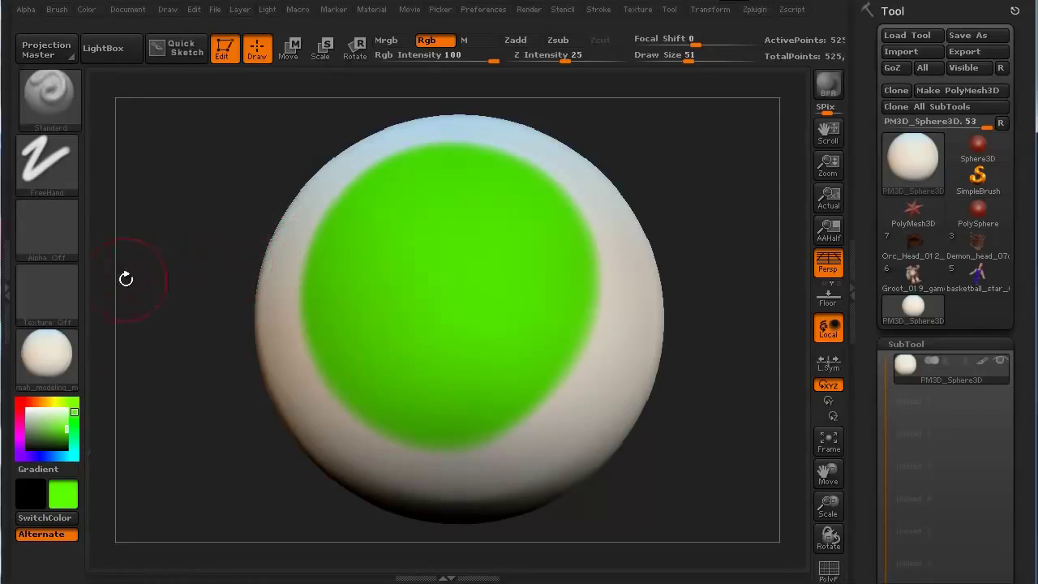
Choose a darker green, try it at full intensity over the lower half of the green patch, and undo the painting
drag(60, 432, 67, 437)
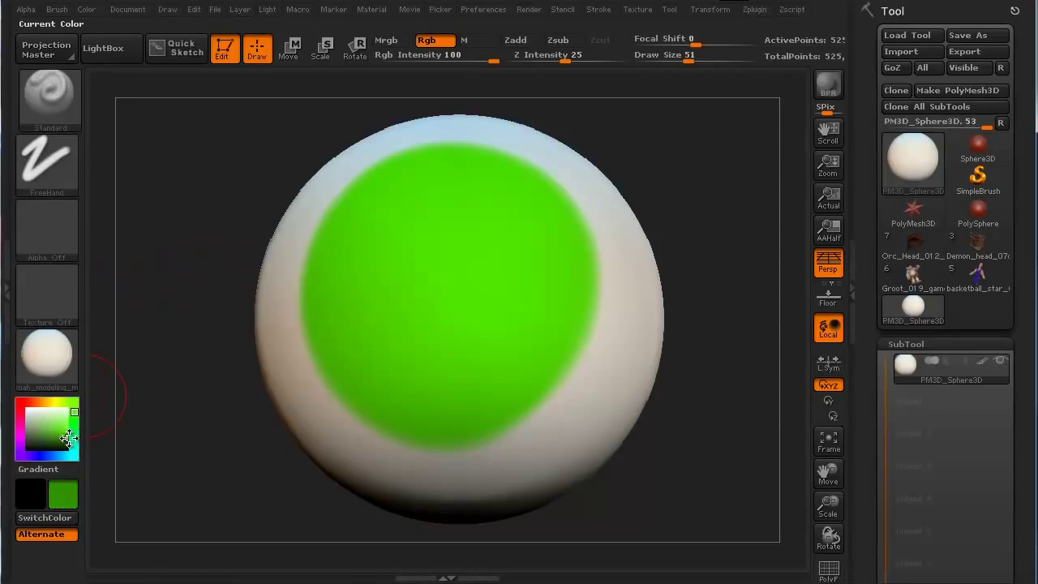
mouse_move(526, 340)
mouse_down()
mouse_move(570, 308)
mouse_move(523, 349)
mouse_move(410, 365)
mouse_move(325, 345)
mouse_move(422, 397)
mouse_move(527, 396)
mouse_move(349, 438)
mouse_move(316, 390)
mouse_up()
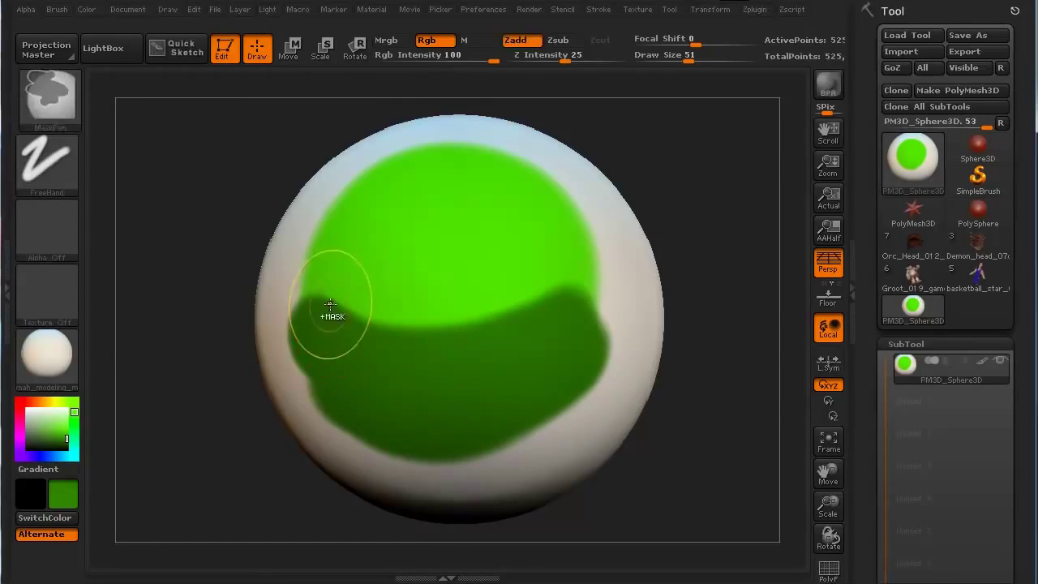
key(ctrl+z)
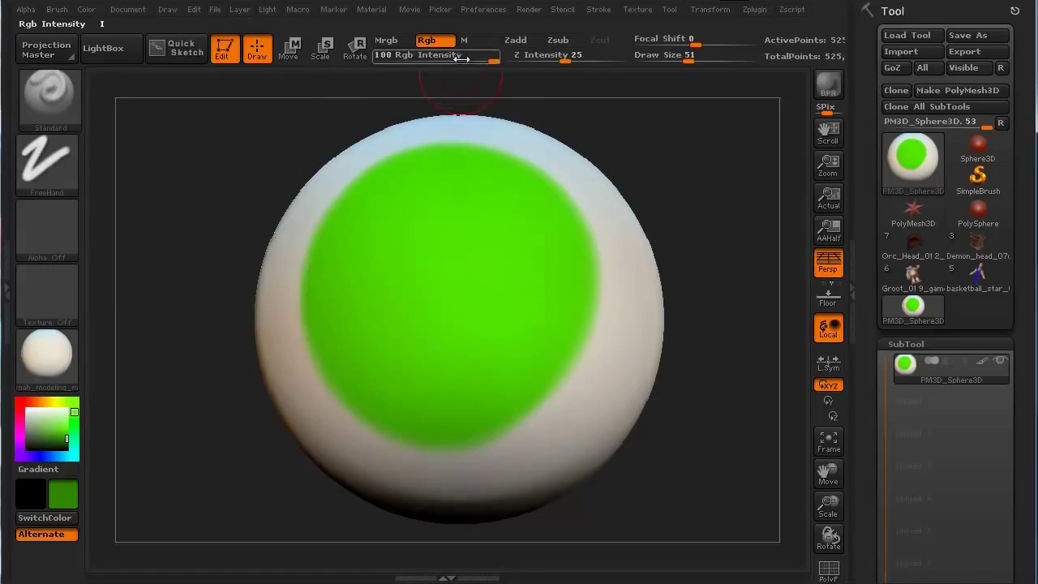
Set Rgb Intensity to 18 and shade the patch's lower half with soft dark green strokes, undoing the first set and repainting
drag(494, 57, 489, 57)
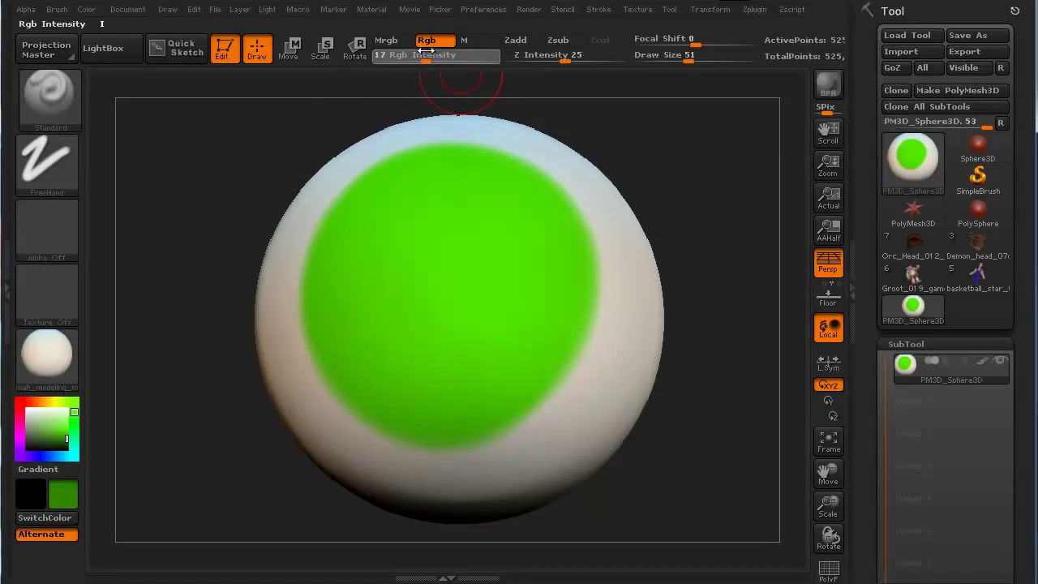
drag(426, 51, 428, 51)
mouse_move(557, 292)
mouse_down()
mouse_move(288, 304)
mouse_move(430, 332)
mouse_move(279, 341)
mouse_up()
mouse_move(568, 329)
mouse_down()
mouse_move(418, 373)
mouse_move(280, 390)
mouse_up()
drag(580, 349, 349, 405)
drag(572, 373, 304, 409)
drag(592, 357, 308, 442)
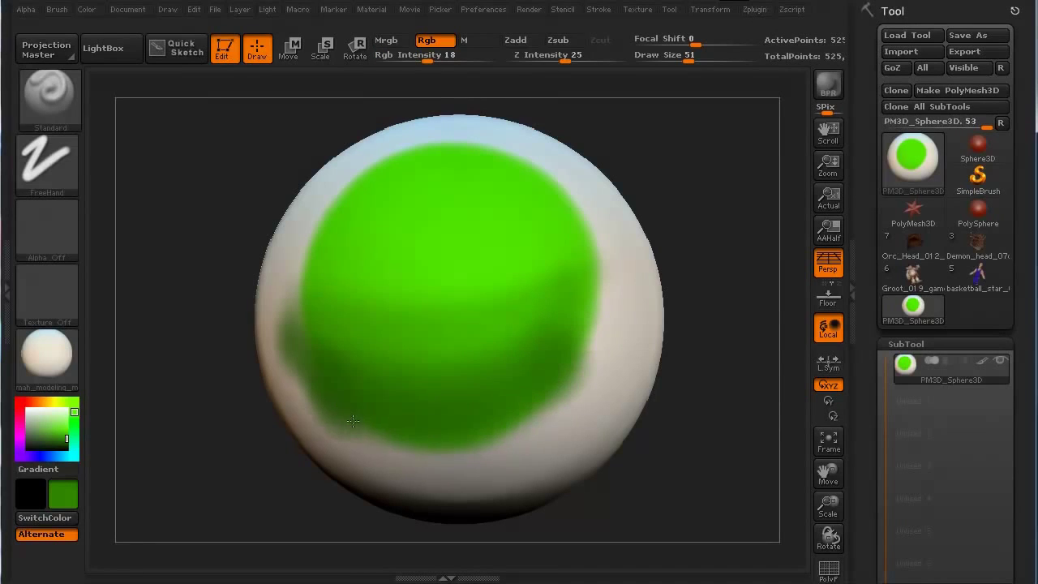
drag(519, 446, 324, 459)
mouse_move(600, 357)
mouse_down()
mouse_move(512, 427)
mouse_move(360, 433)
mouse_up()
mouse_move(181, 419)
mouse_down()
mouse_move(176, 431)
mouse_move(189, 419)
mouse_up()
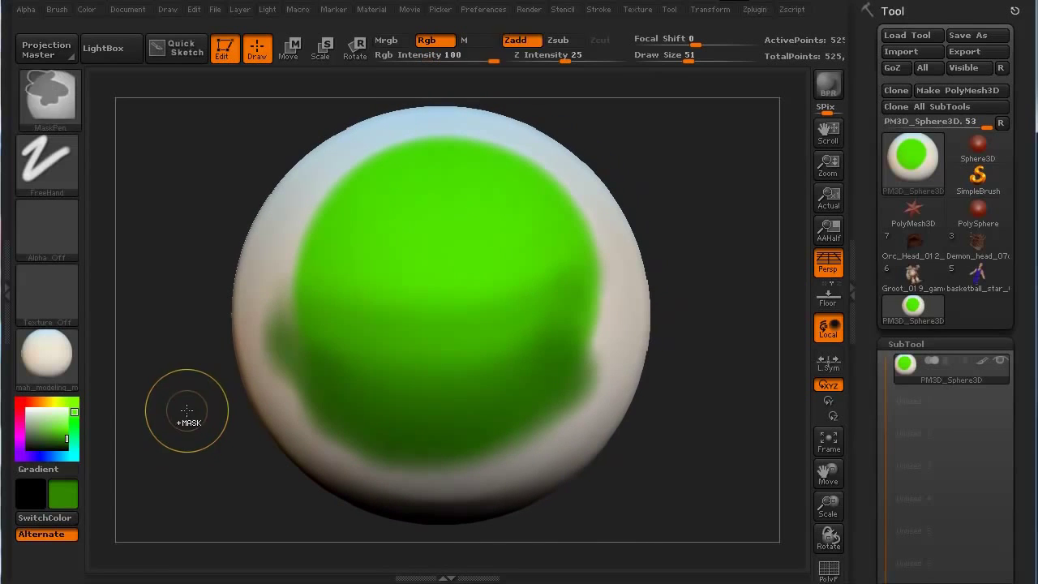
key(ctrl+z)
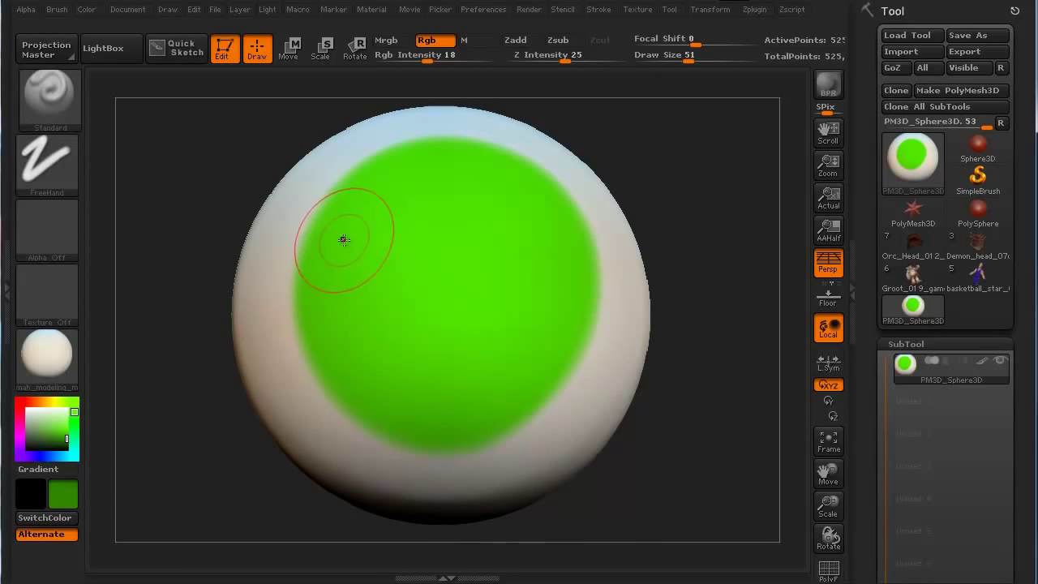
mouse_move(505, 260)
mouse_down()
mouse_move(356, 295)
mouse_move(540, 278)
mouse_move(323, 323)
mouse_move(574, 315)
mouse_move(367, 362)
mouse_move(435, 390)
mouse_move(575, 343)
mouse_move(344, 397)
mouse_move(569, 385)
mouse_move(351, 425)
mouse_move(551, 418)
mouse_move(276, 316)
mouse_up()
mouse_move(521, 306)
mouse_down()
mouse_move(275, 290)
mouse_move(537, 260)
mouse_move(369, 269)
mouse_up()
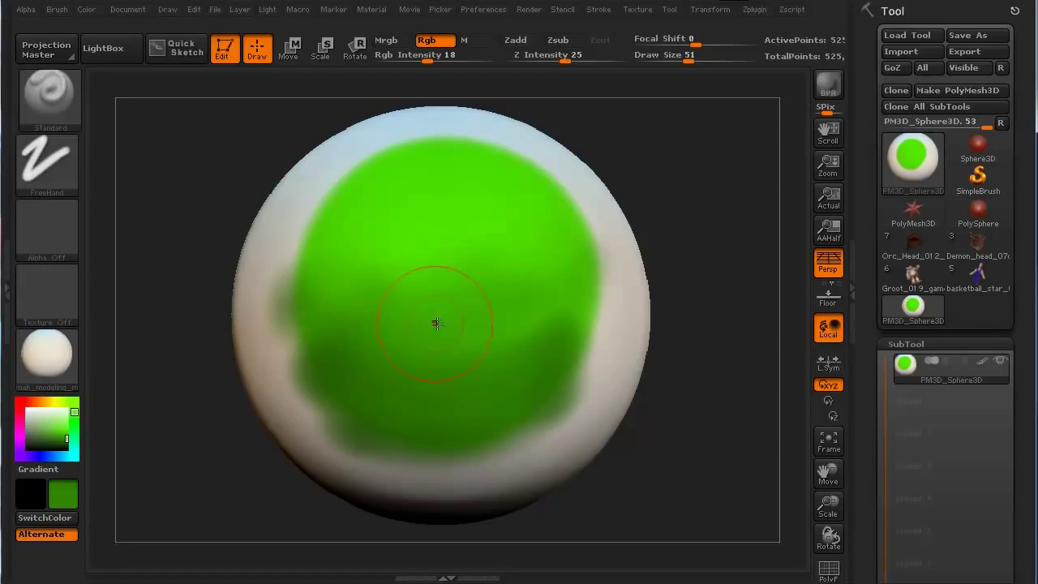
Sample blended greens and then white from the sphere's surface, and swap the main and secondary colours back and forth
key(c)
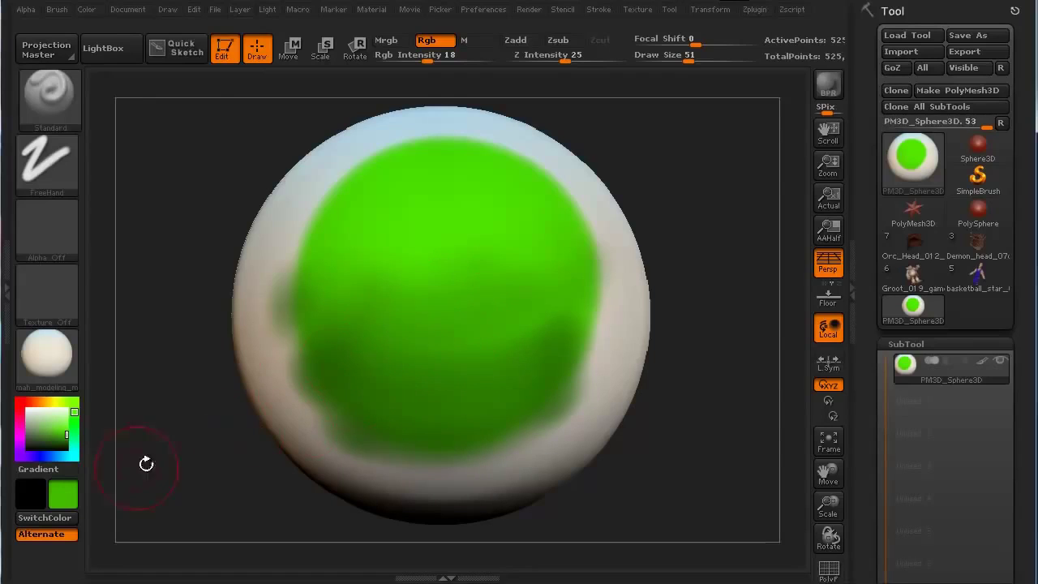
mouse_move(72, 500)
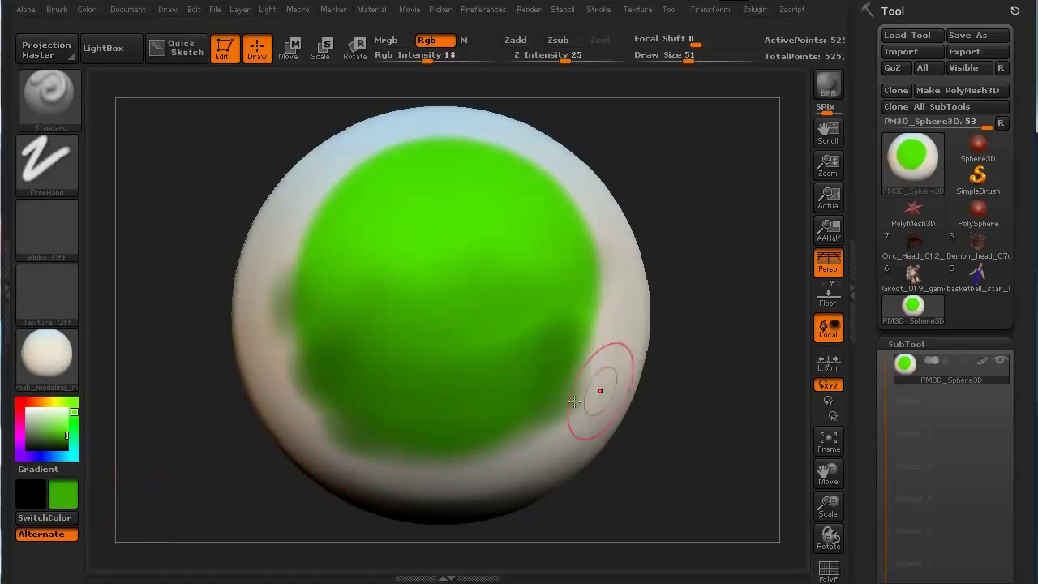
key(c)
mouse_move(621, 352)
mouse_down()
mouse_move(603, 352)
mouse_move(594, 390)
mouse_up()
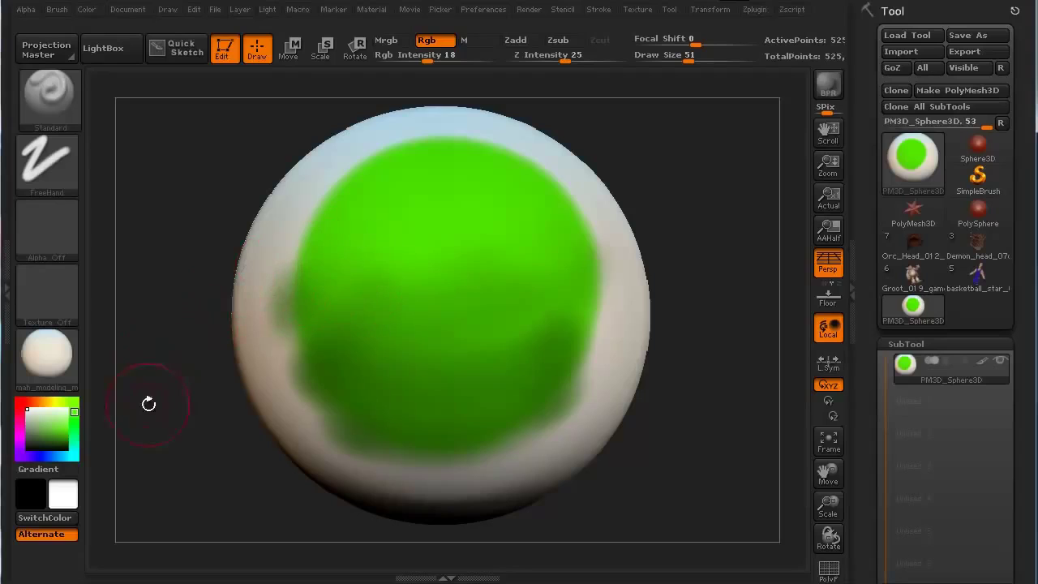
click(60, 491)
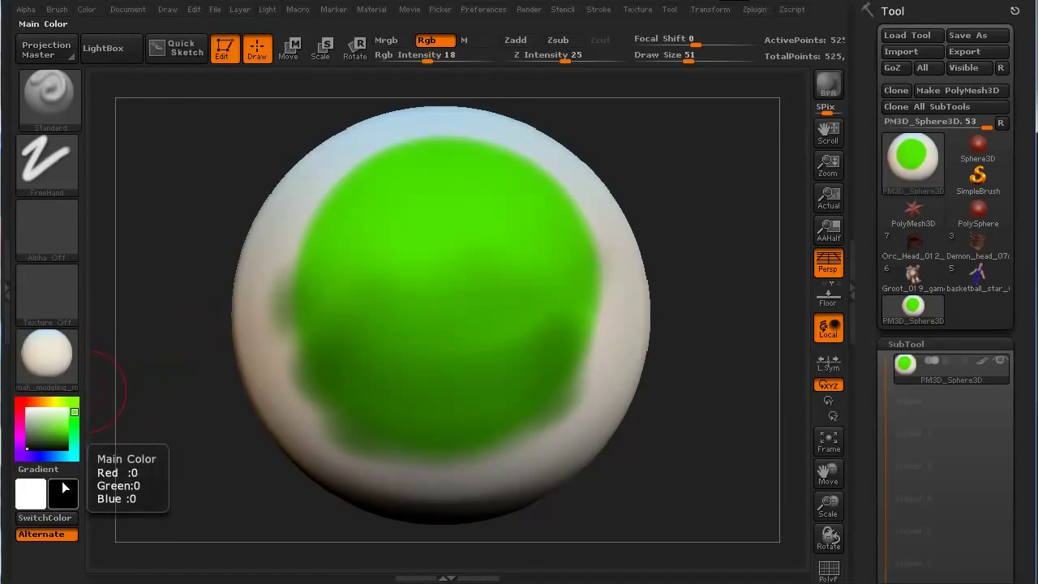
click(60, 491)
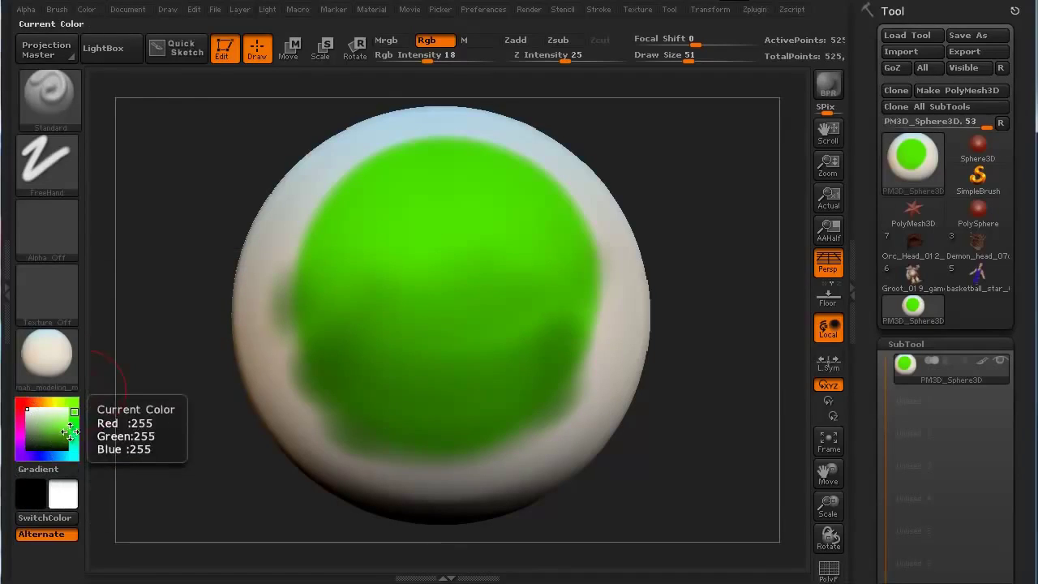
Set the brush to the Color Spray stroke with Alpha 07
click(57, 160)
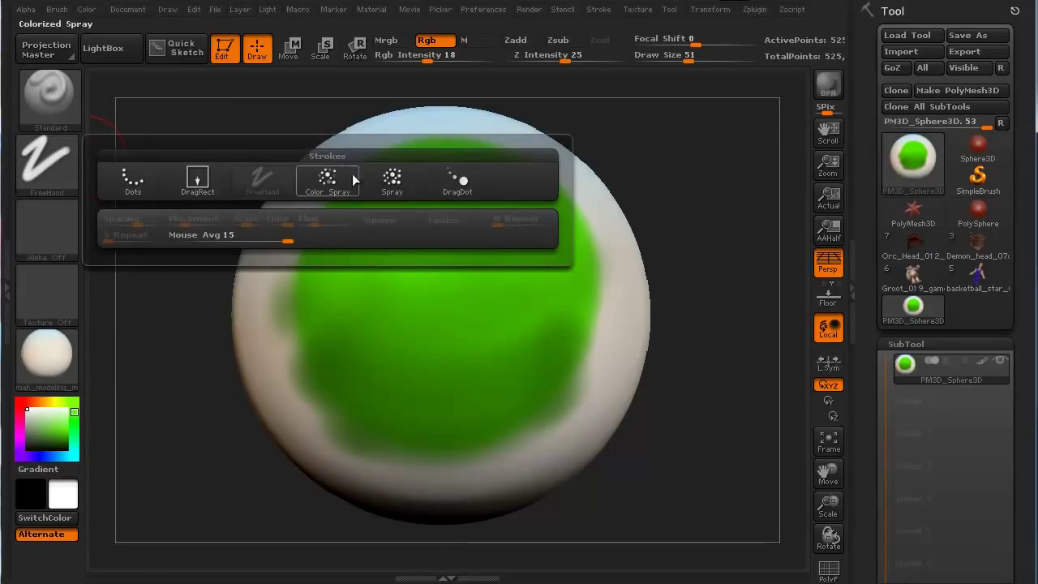
click(329, 178)
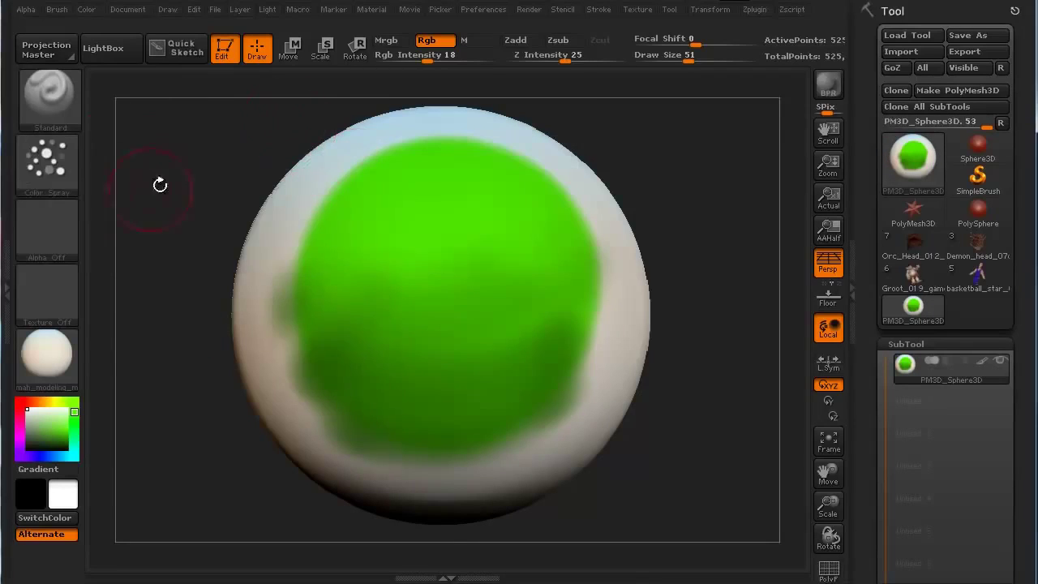
click(56, 218)
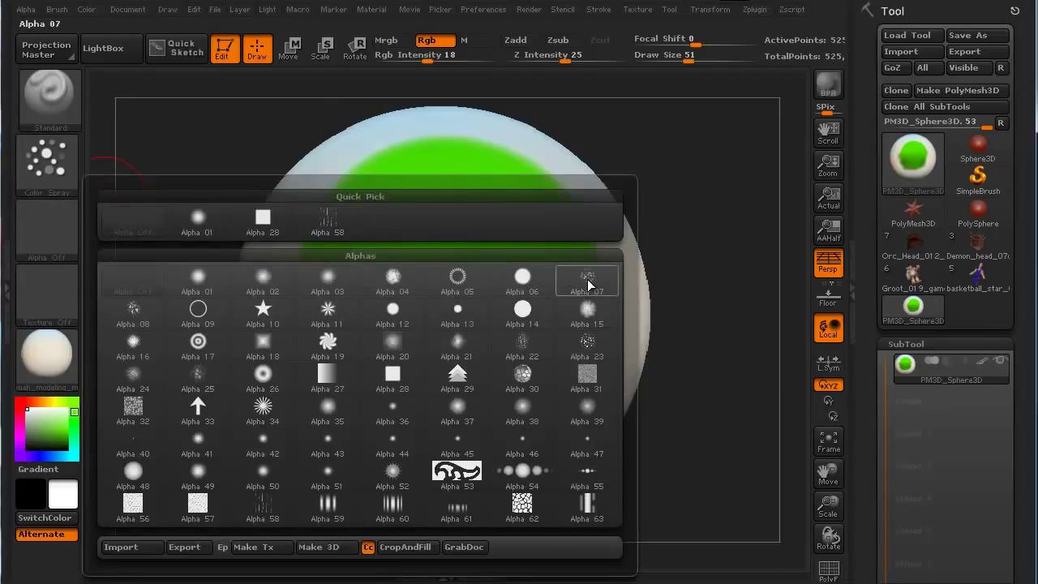
mouse_move(589, 283)
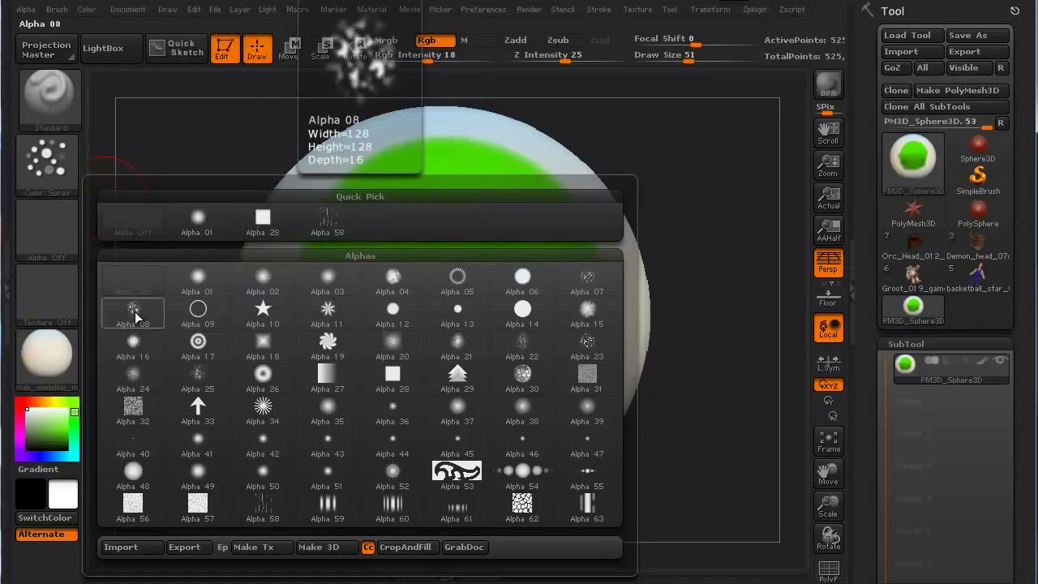
click(587, 283)
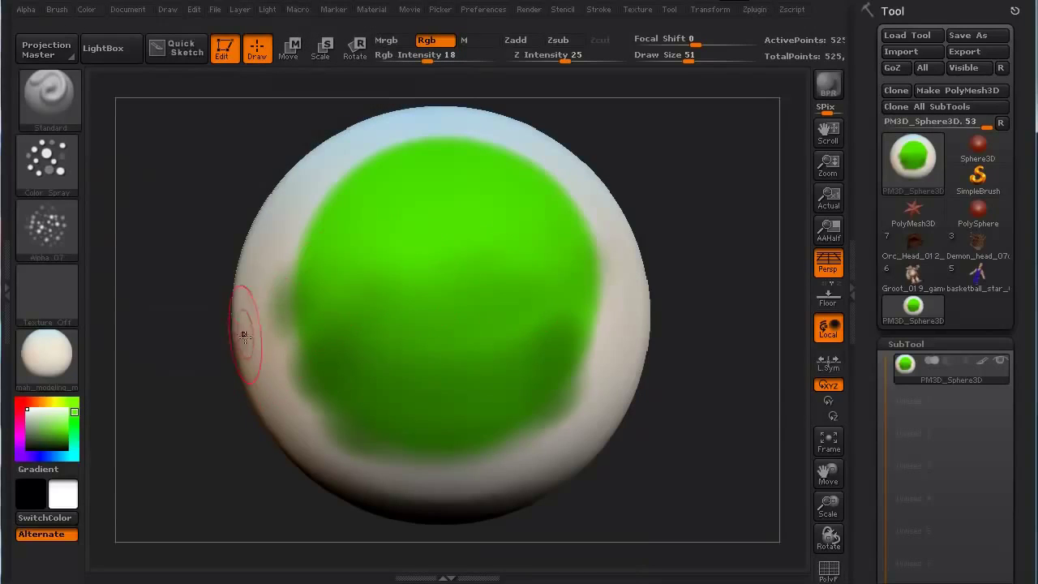
Choose a bright green (R 72, G 202, B 0), set Rgb Intensity to 100 and fill the whole sphere with the colour
click(67, 433)
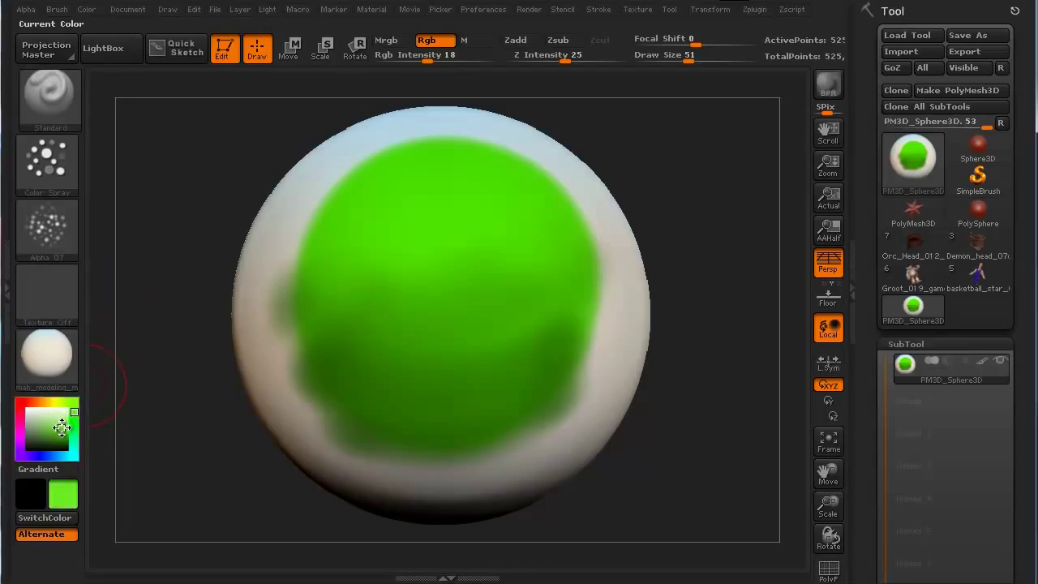
click(88, 11)
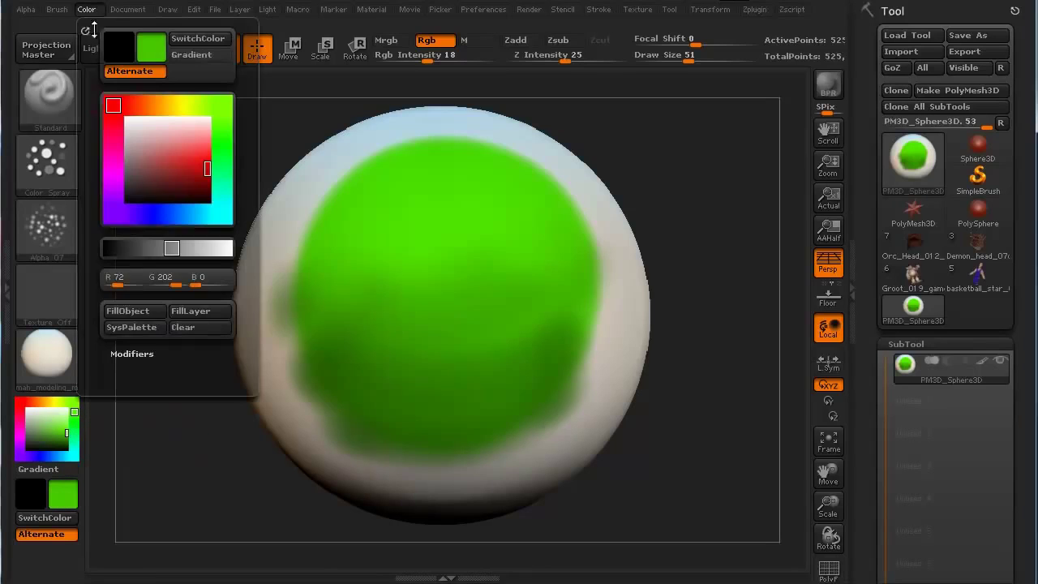
click(121, 309)
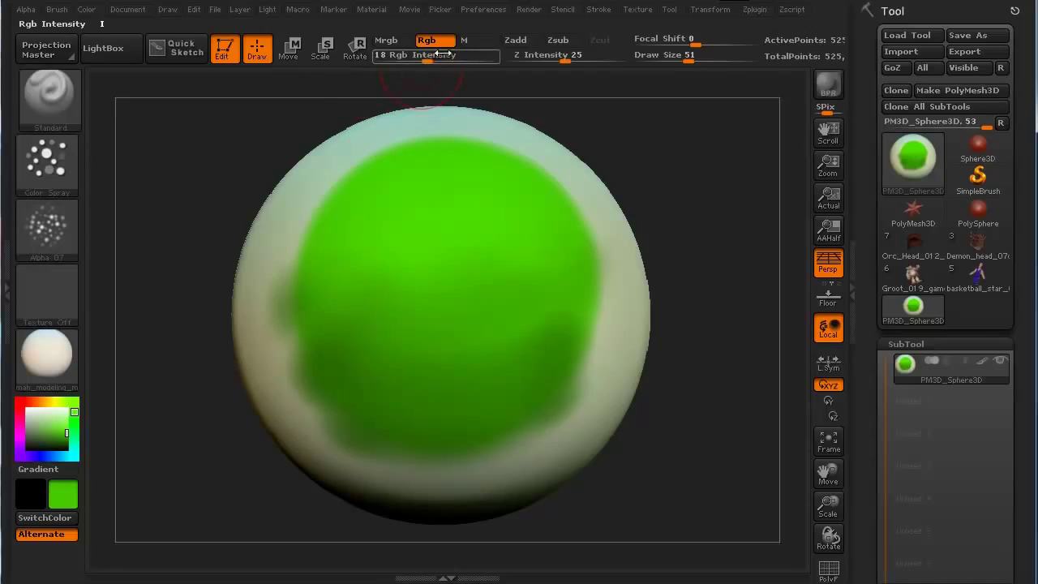
drag(427, 58, 497, 61)
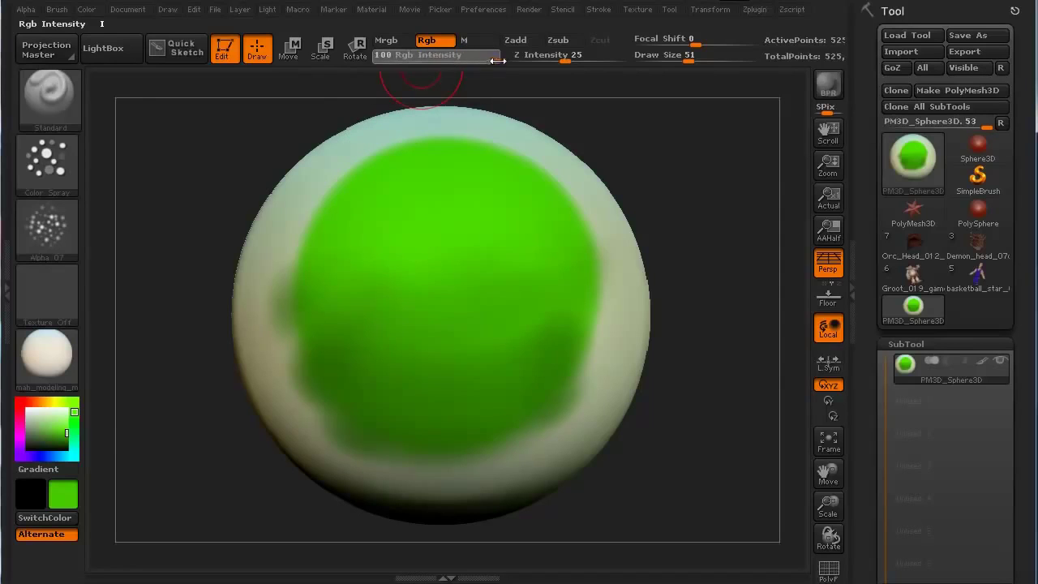
click(86, 9)
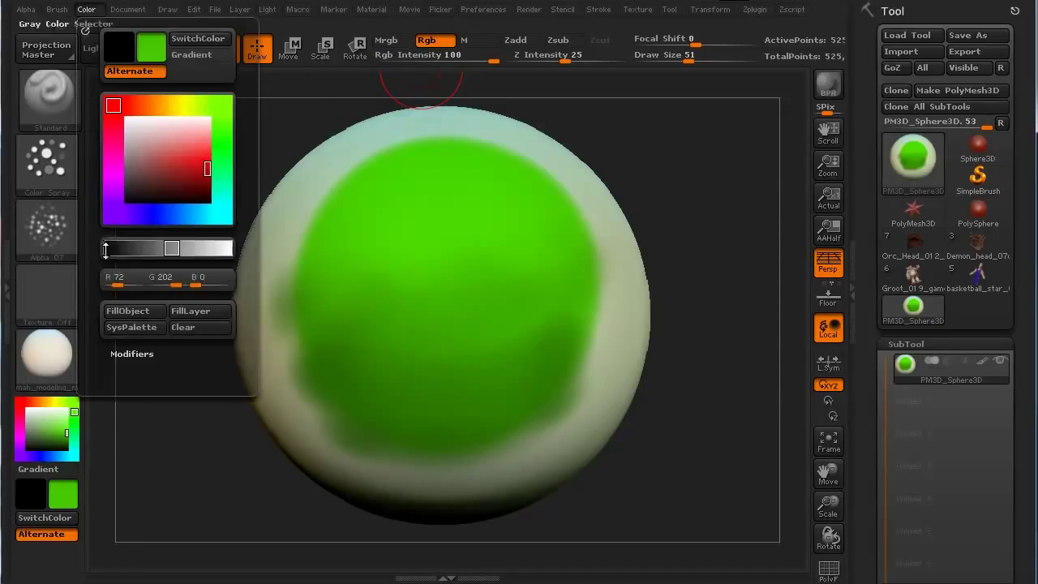
click(120, 311)
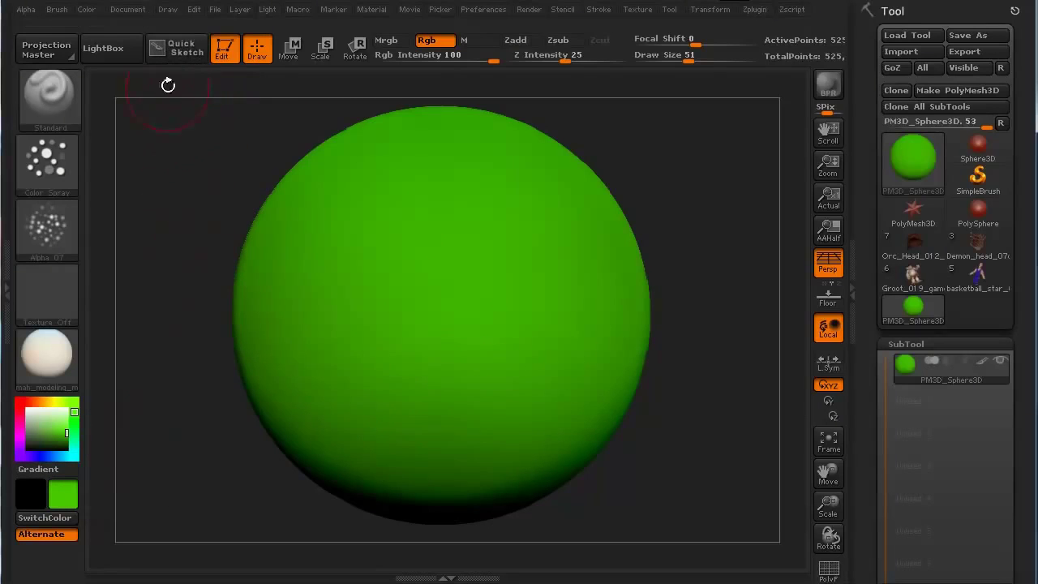
Set one paint colour to orange (R 241, G 73, B 9) and, after swapping the swatches, the other to dark reddish brown
click(34, 400)
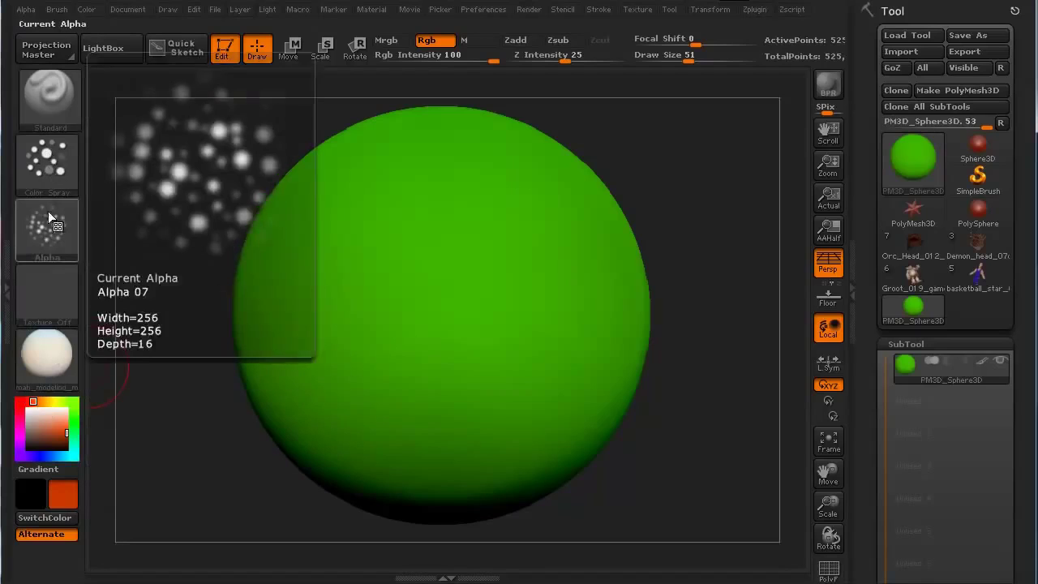
click(63, 427)
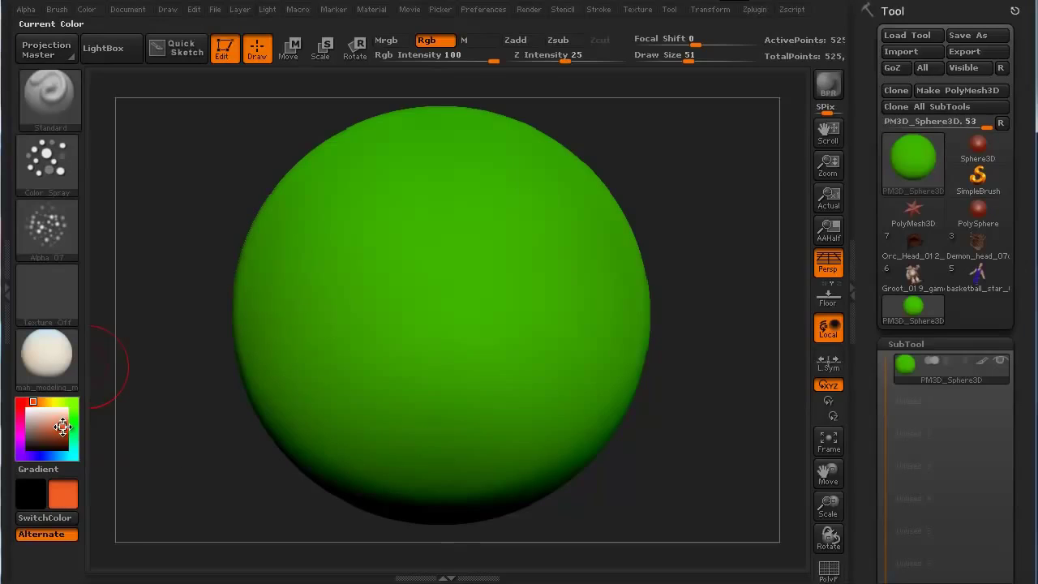
click(65, 428)
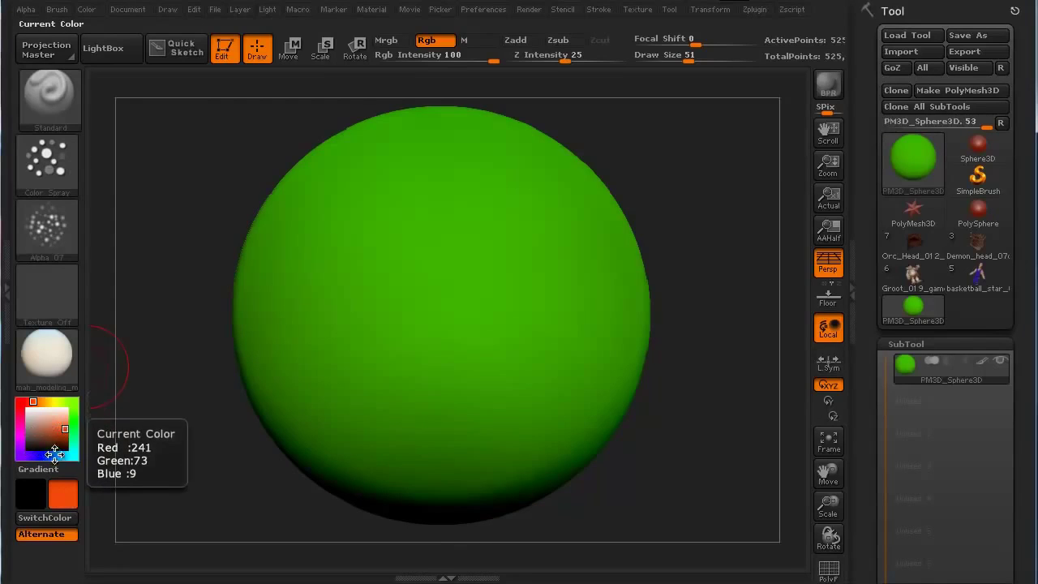
key(v)
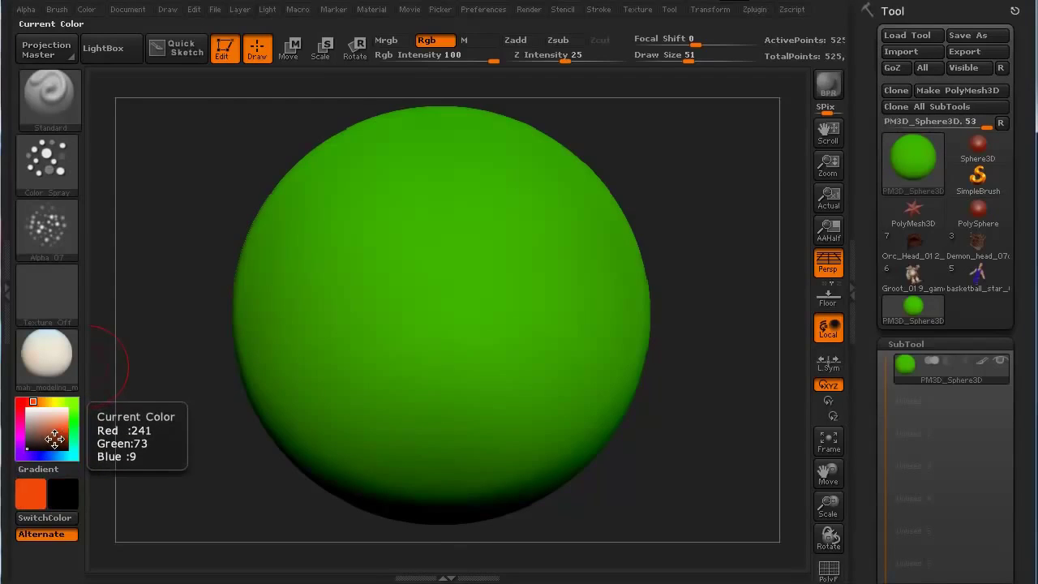
drag(54, 438, 68, 441)
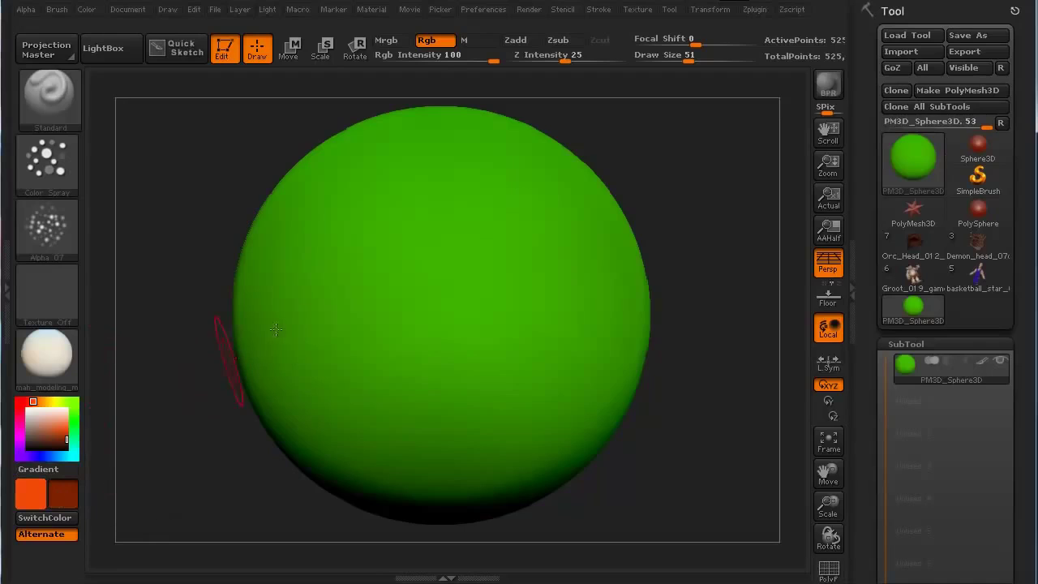
Spray dark reddish brown on the sphere's front, undo it, swap to orange and spray a broad mottled area
drag(475, 239, 385, 283)
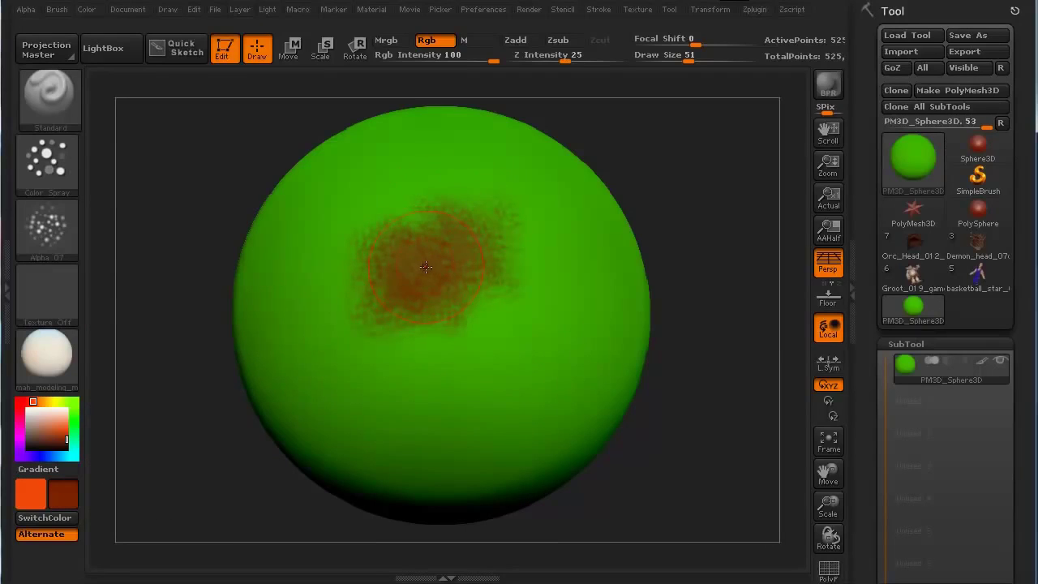
key(ctrl+z)
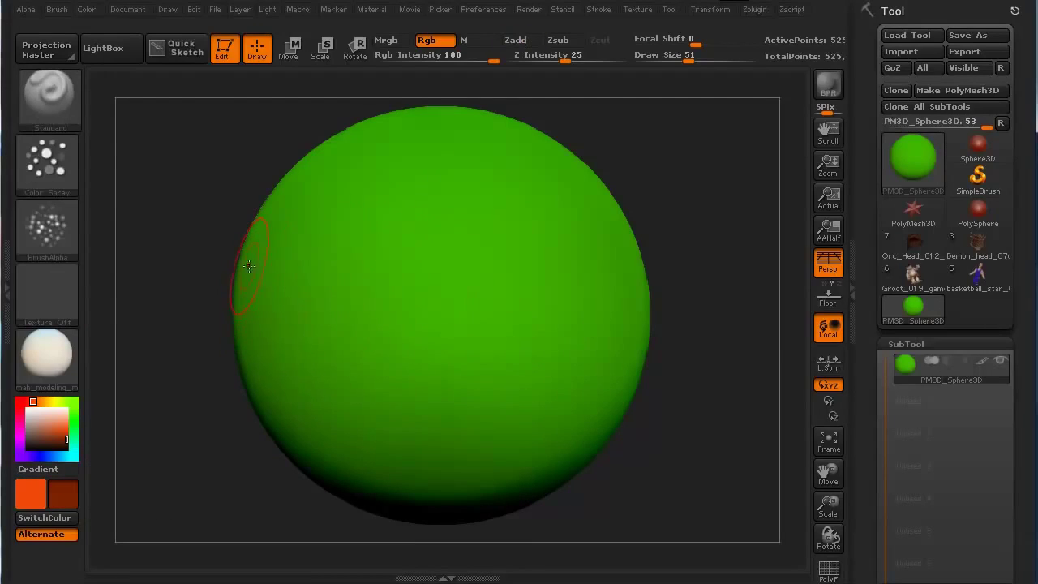
key(v)
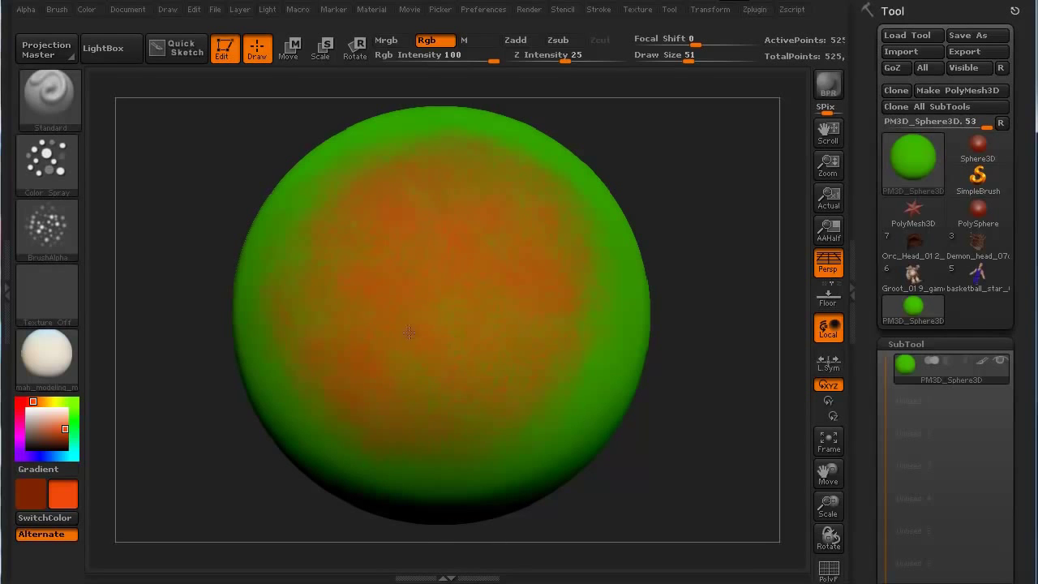
On an unpainted side of the sphere, try a dense orange patch, undo it and spray a looser mottled orange area instead
mouse_move(226, 143)
mouse_down()
mouse_move(167, 158)
mouse_move(218, 177)
mouse_move(174, 333)
mouse_move(175, 368)
mouse_move(150, 349)
mouse_up()
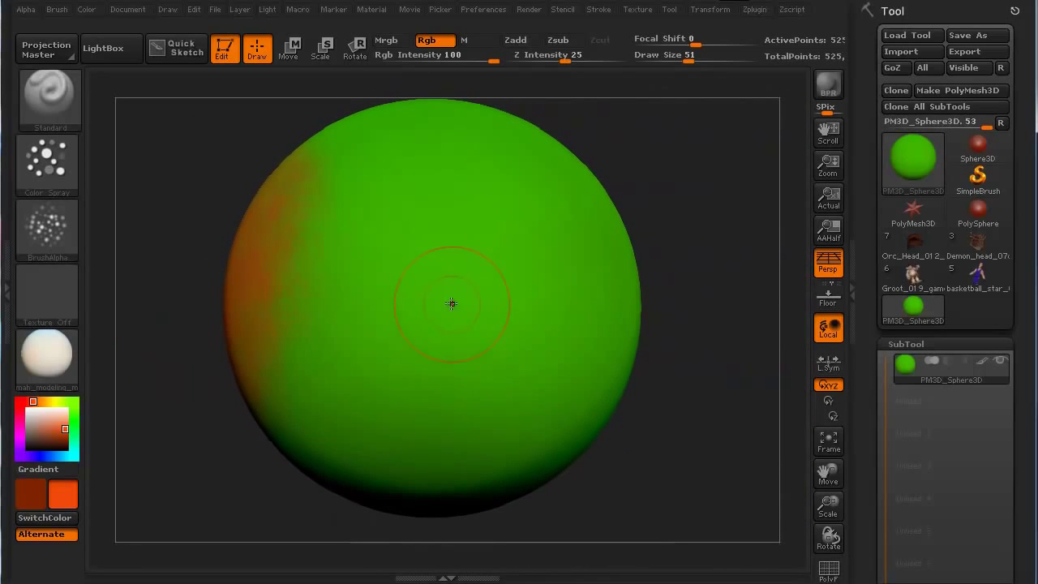
mouse_move(452, 301)
mouse_down()
mouse_move(481, 297)
mouse_move(458, 300)
mouse_up()
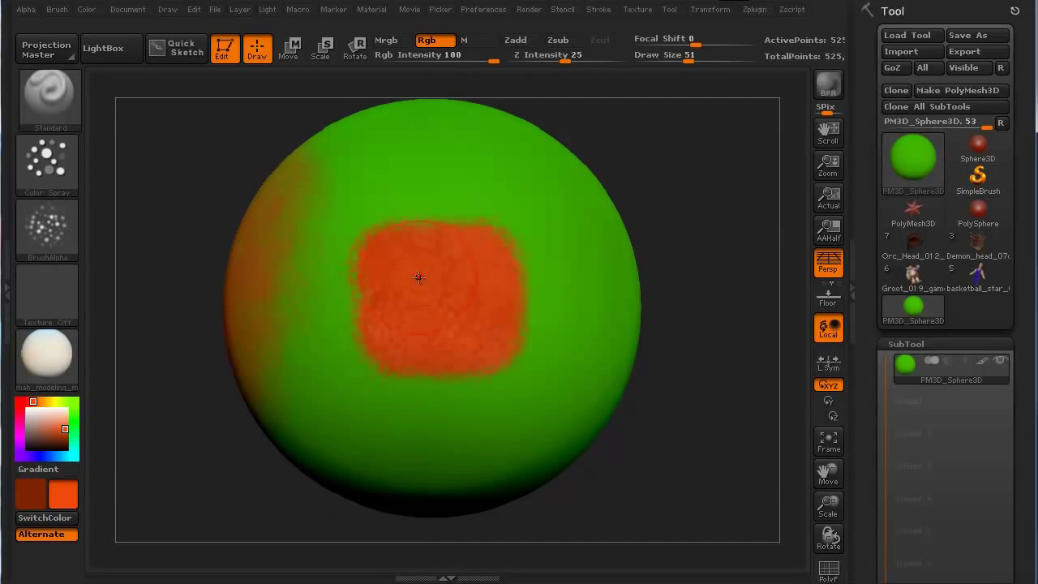
mouse_move(184, 417)
mouse_down()
mouse_move(185, 445)
mouse_move(179, 417)
mouse_up()
key(ctrl+z)
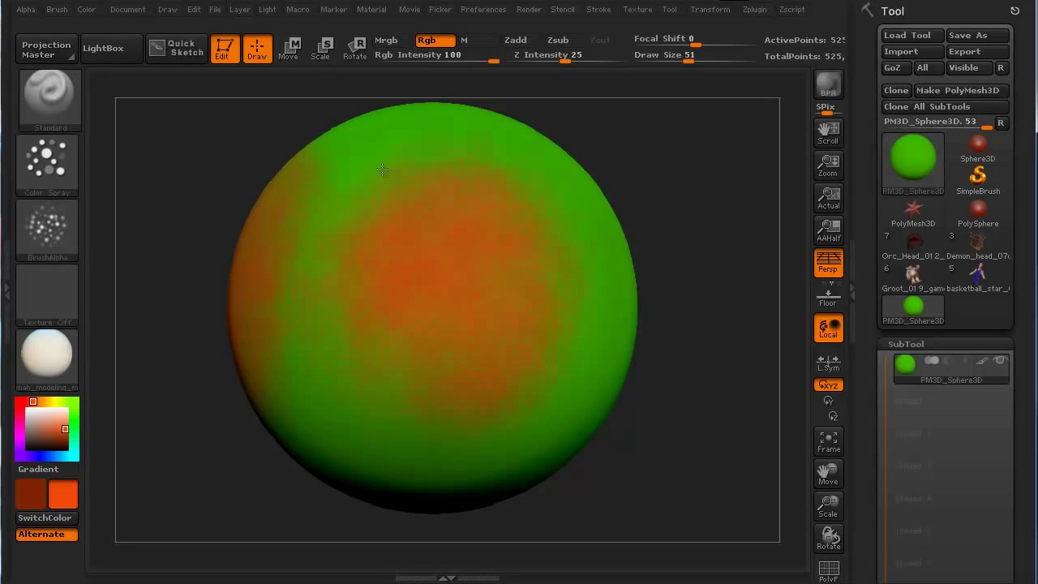
Sample the base green from an unpainted side of the sphere into both the main and secondary colours
drag(219, 389, 253, 410)
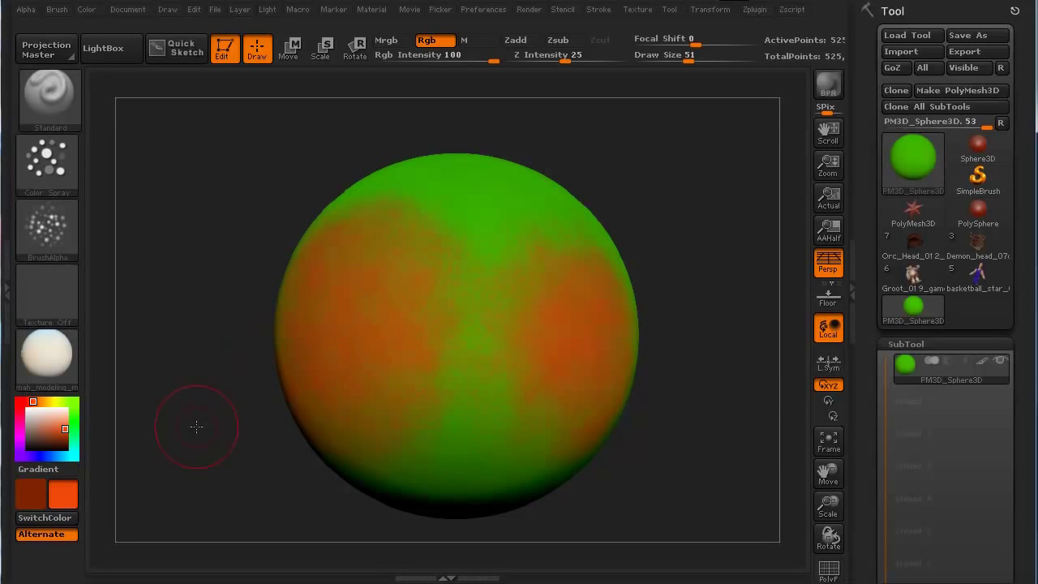
drag(197, 427, 252, 391)
mouse_move(340, 189)
mouse_down()
mouse_move(262, 181)
mouse_move(244, 238)
mouse_move(371, 204)
mouse_move(232, 202)
mouse_move(216, 220)
mouse_move(289, 219)
mouse_move(308, 262)
mouse_move(203, 241)
mouse_move(278, 212)
mouse_up()
key(shift)
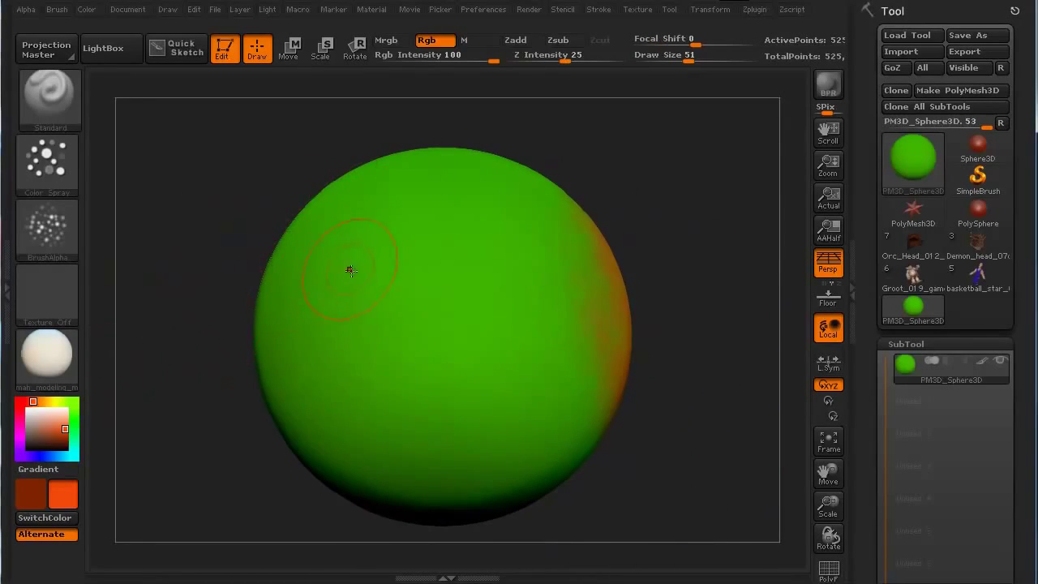
key(c)
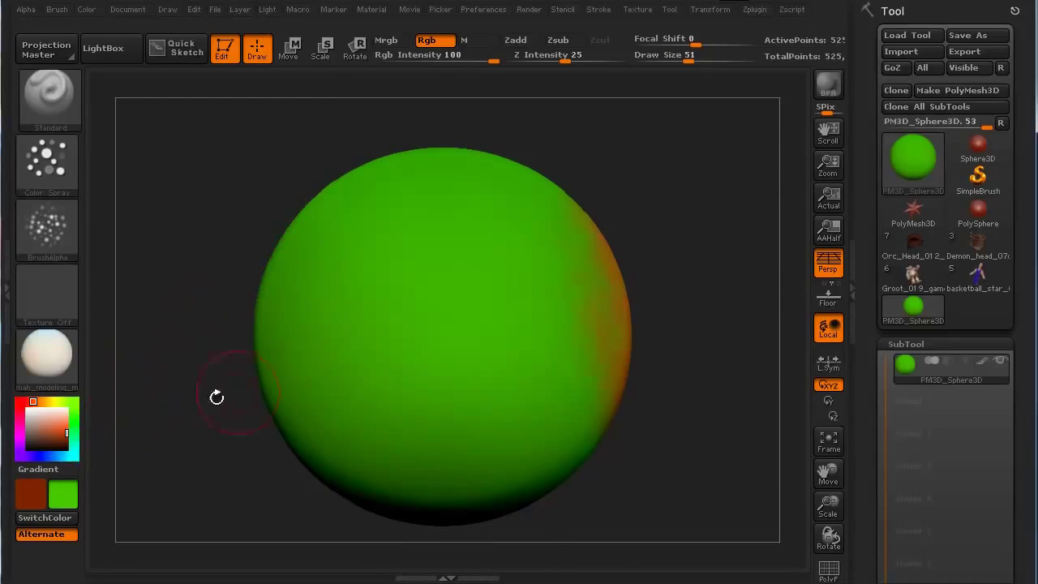
key(v)
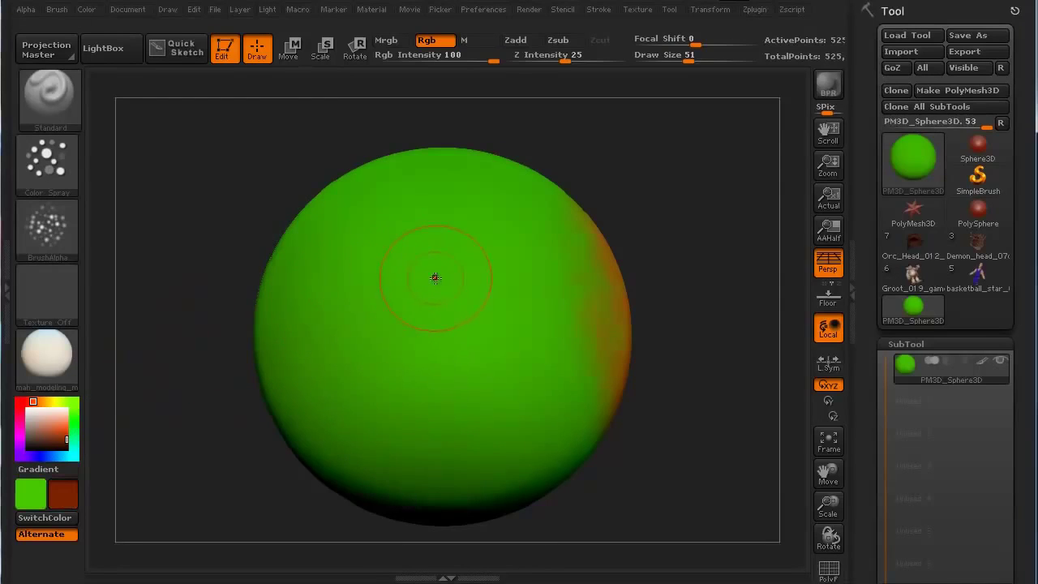
key(v)
key(c)
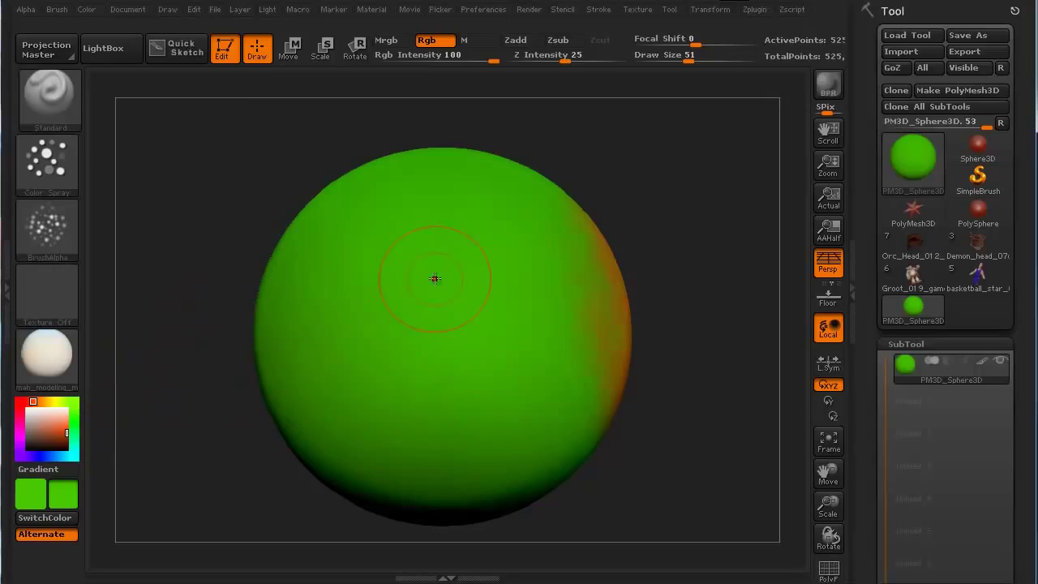
Choose a pale green as the main colour and spray it across the upper part of the sphere's green side
click(67, 427)
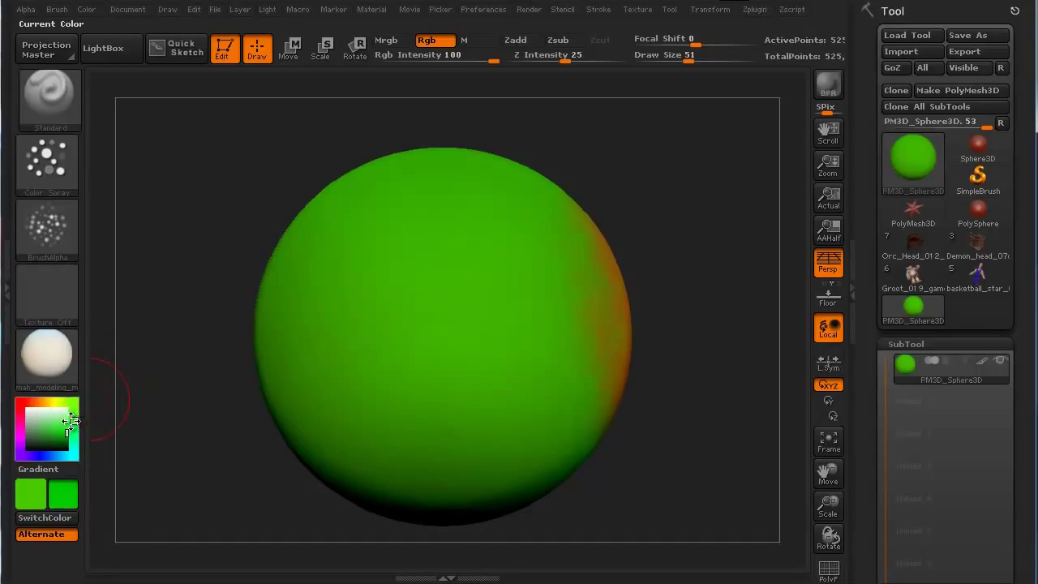
click(66, 423)
drag(66, 425, 65, 417)
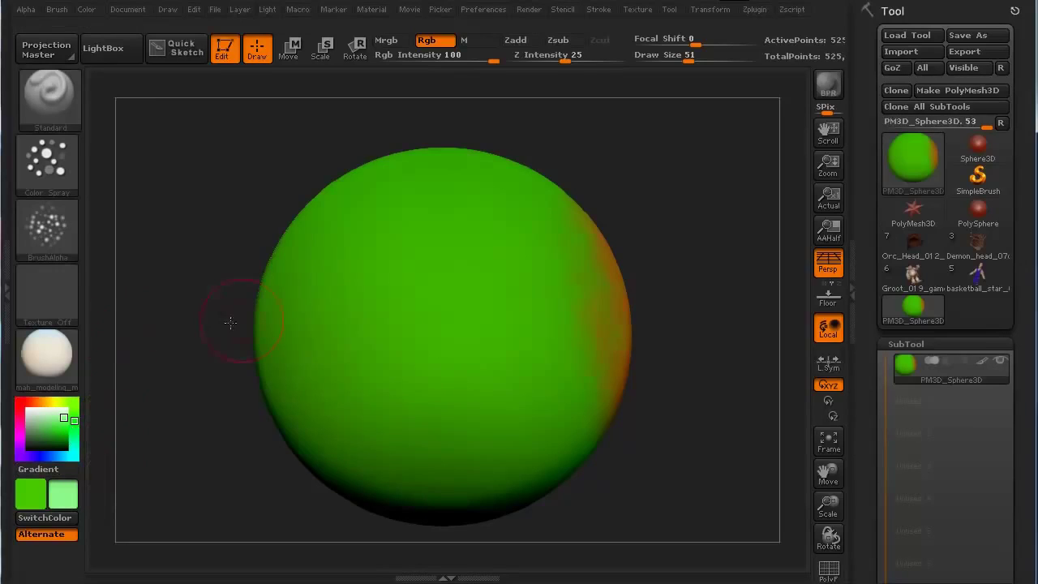
mouse_move(412, 168)
mouse_down()
mouse_move(476, 171)
mouse_move(360, 193)
mouse_move(458, 221)
mouse_move(521, 182)
mouse_move(422, 232)
mouse_move(320, 232)
mouse_move(475, 238)
mouse_move(509, 174)
mouse_up()
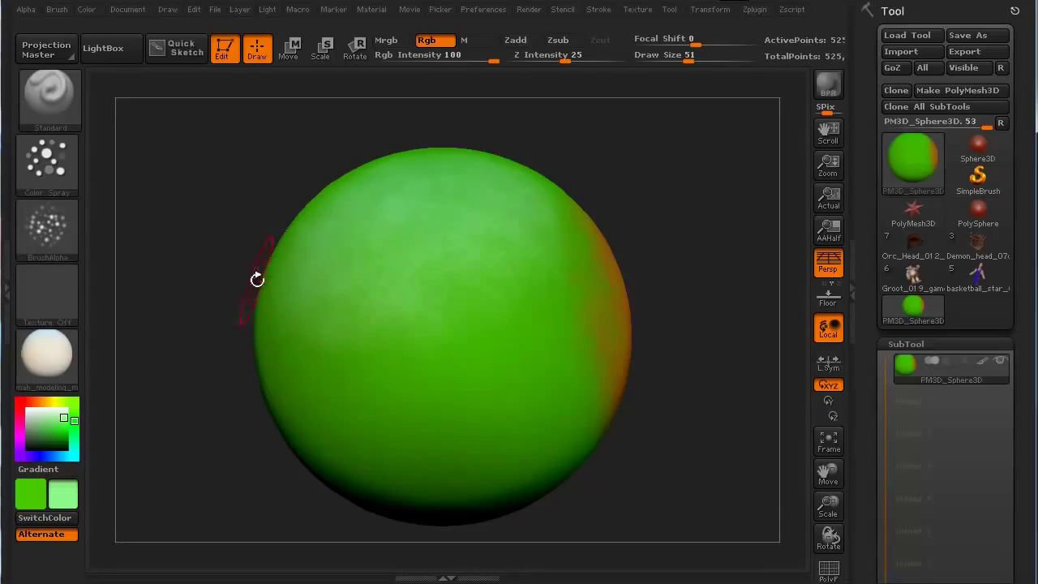
Choose a dark green and spray it over the lower part of the sphere, swapping back to the base green to blend the middle
click(64, 426)
drag(65, 426, 67, 440)
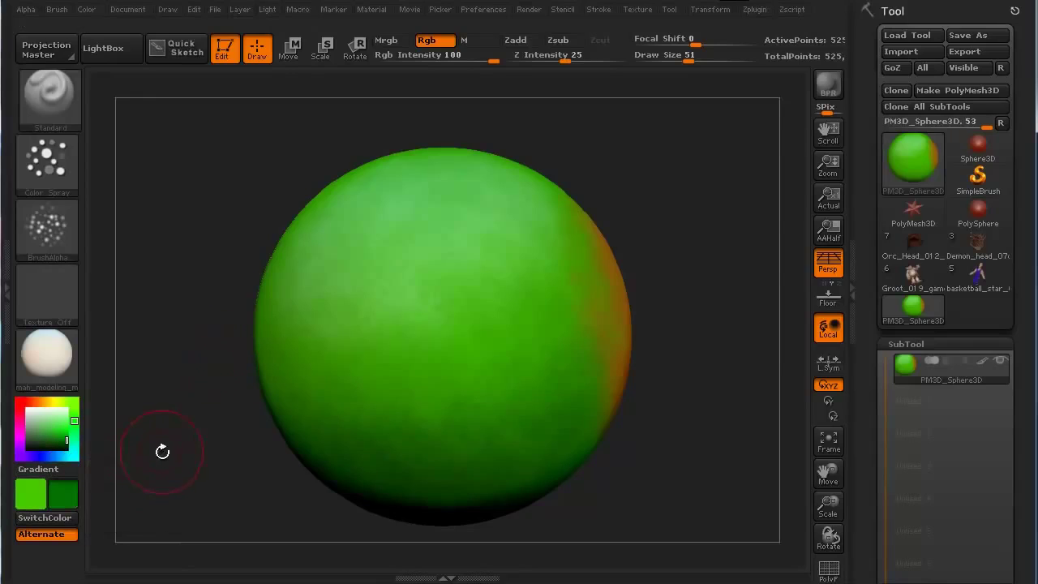
key(v)
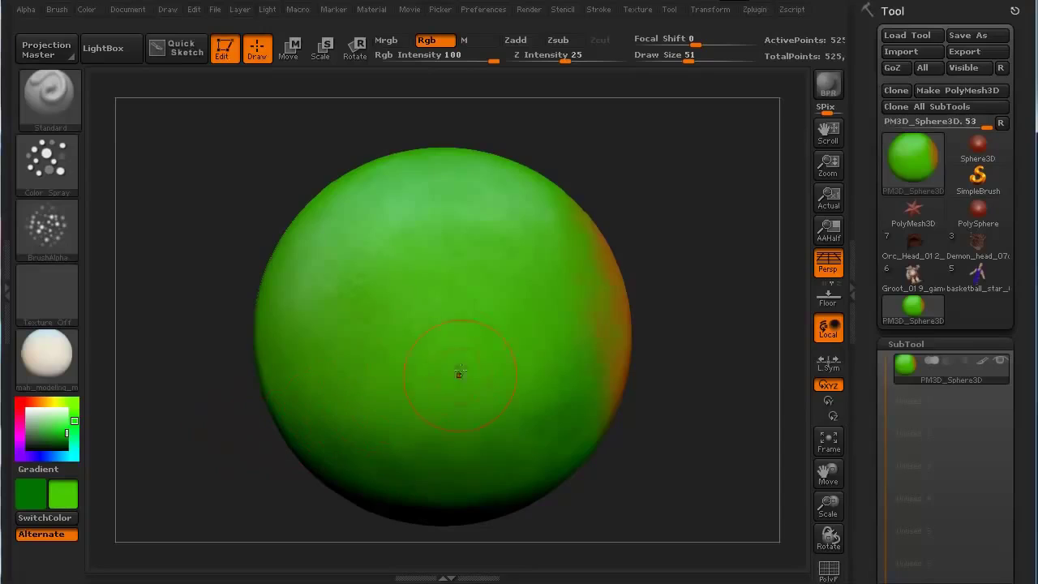
click(55, 152)
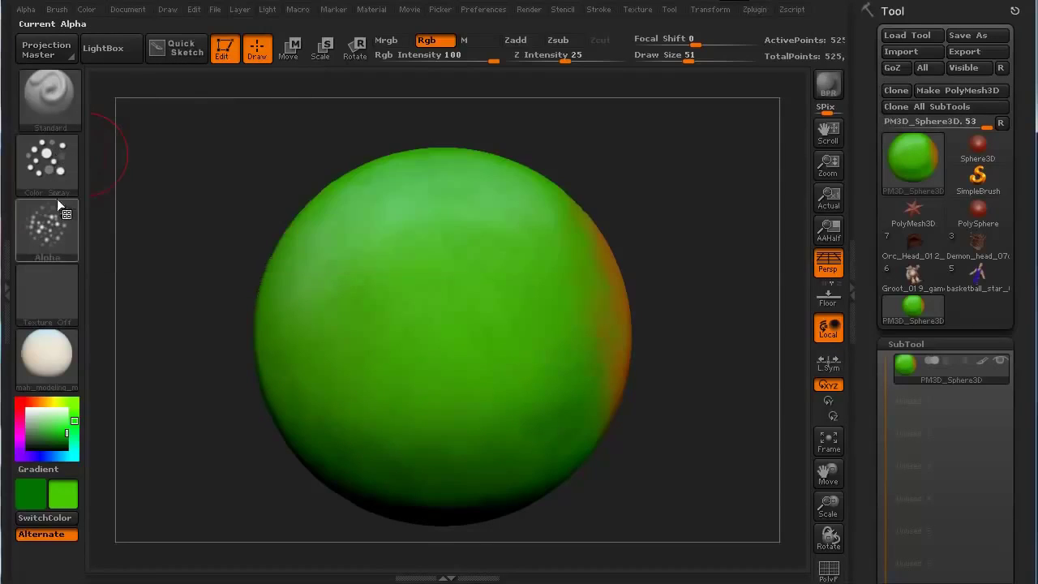
click(55, 228)
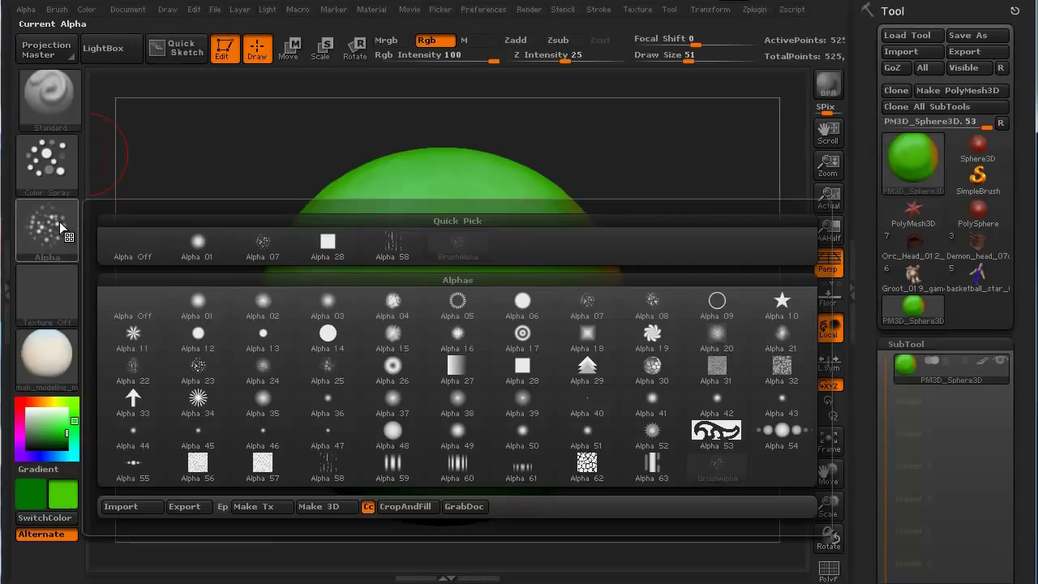
mouse_move(598, 304)
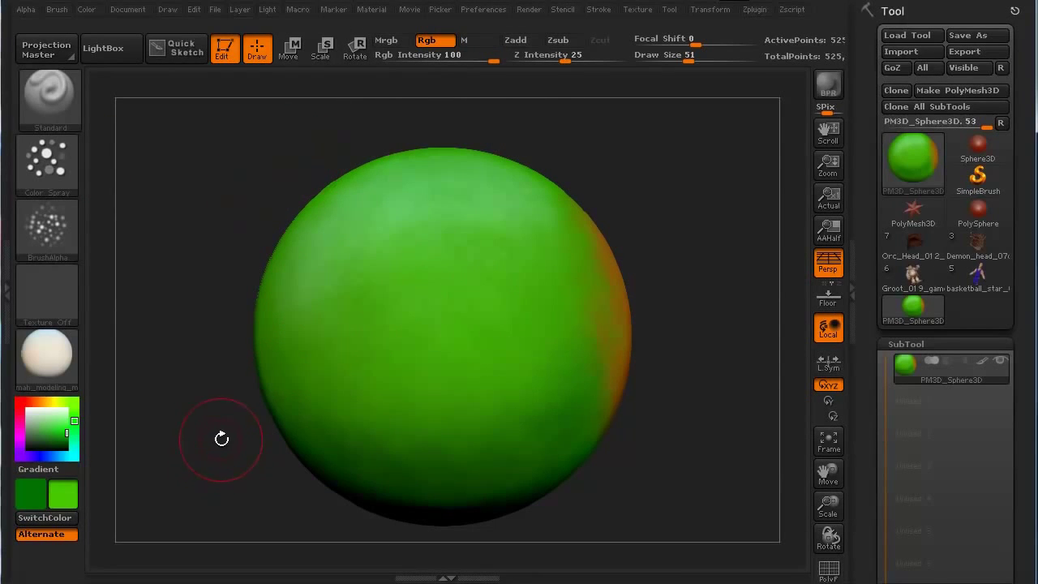
Fill the whole sphere with the base green to cover all the sprayed paint
mouse_move(217, 437)
mouse_down()
mouse_move(200, 403)
mouse_move(204, 433)
mouse_move(198, 407)
mouse_move(241, 411)
mouse_move(241, 427)
mouse_up()
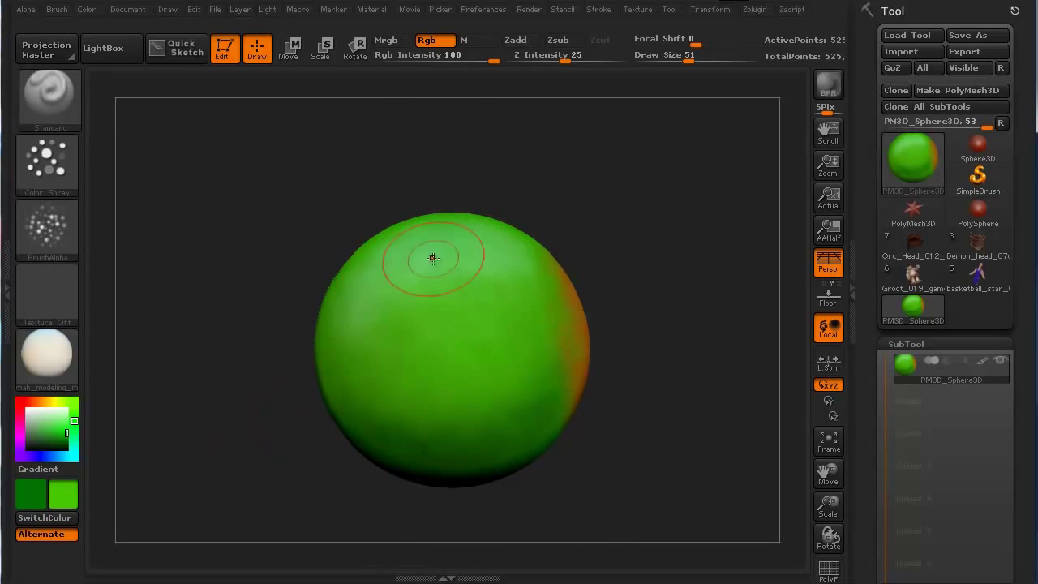
mouse_move(284, 470)
mouse_down()
mouse_move(167, 463)
mouse_move(304, 479)
mouse_up()
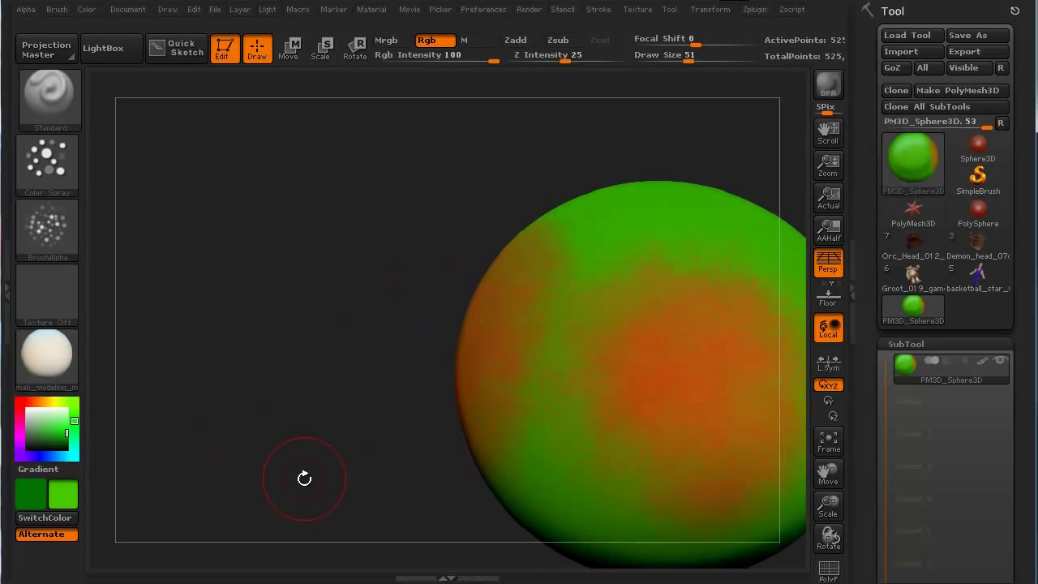
click(86, 9)
click(136, 309)
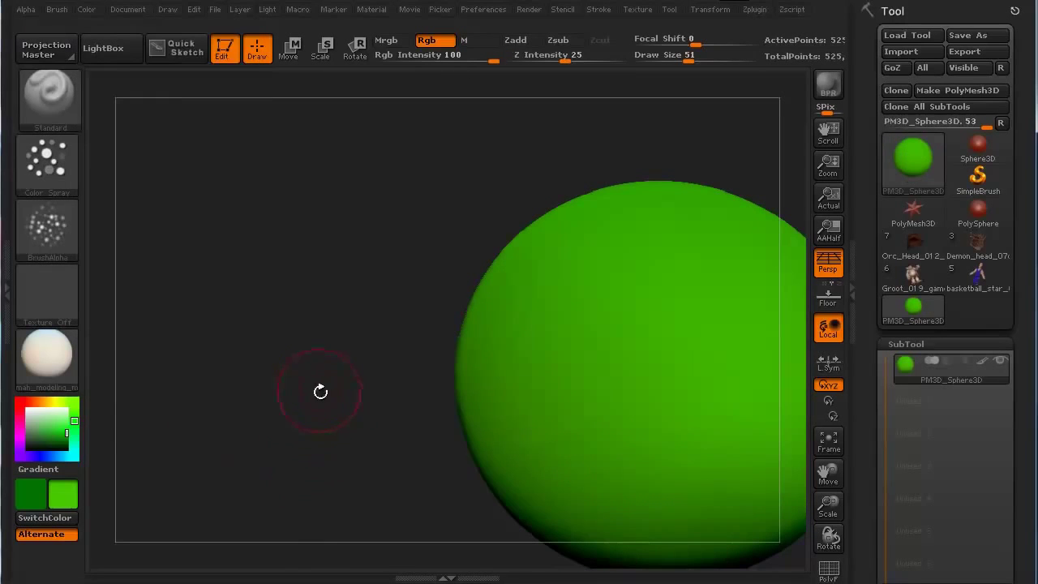
drag(320, 389, 258, 439)
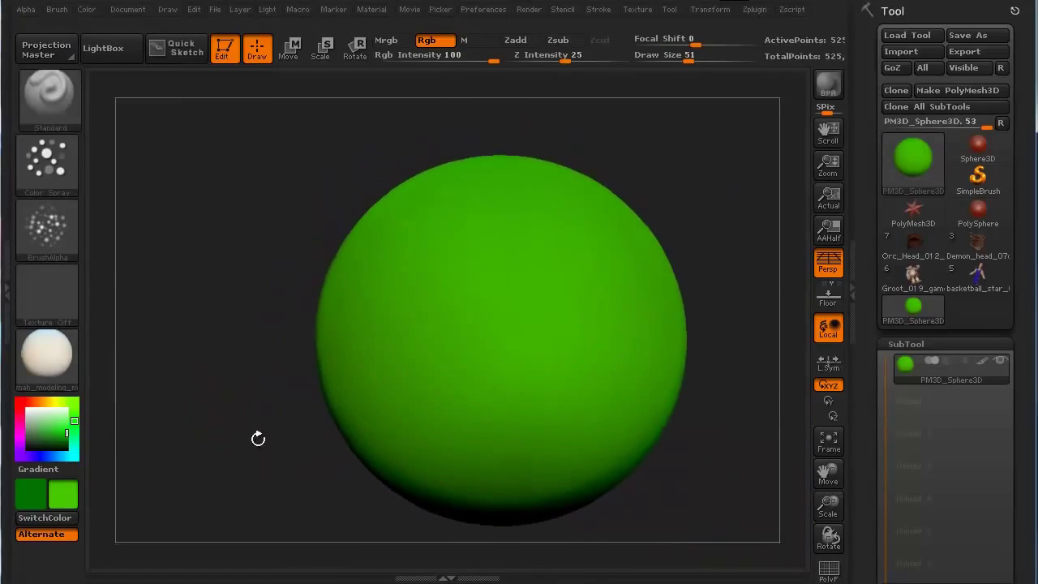
Set the brush stroke to FreeHand and turn the alpha off
click(51, 161)
click(262, 179)
click(47, 227)
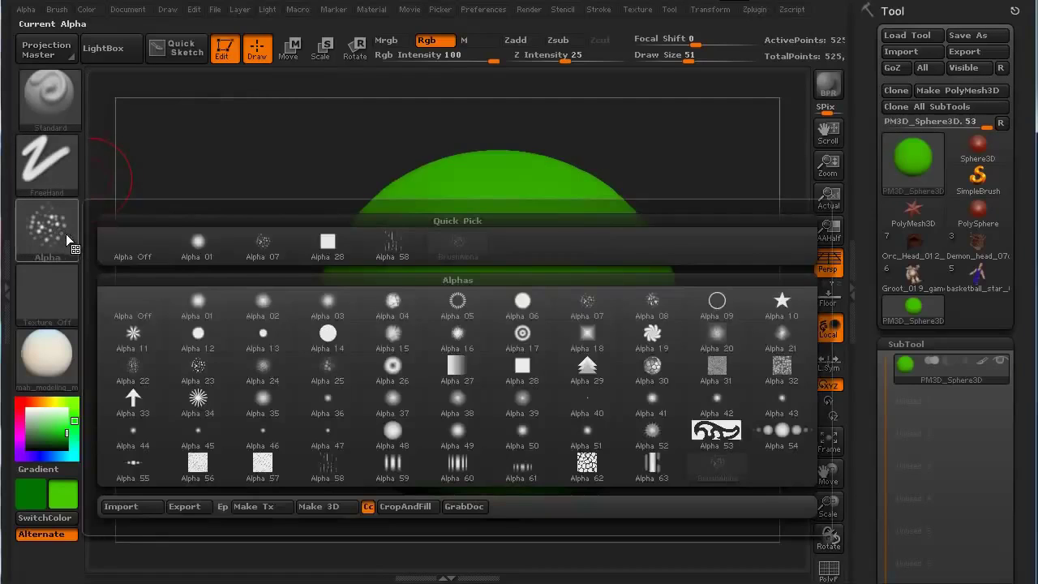
click(132, 244)
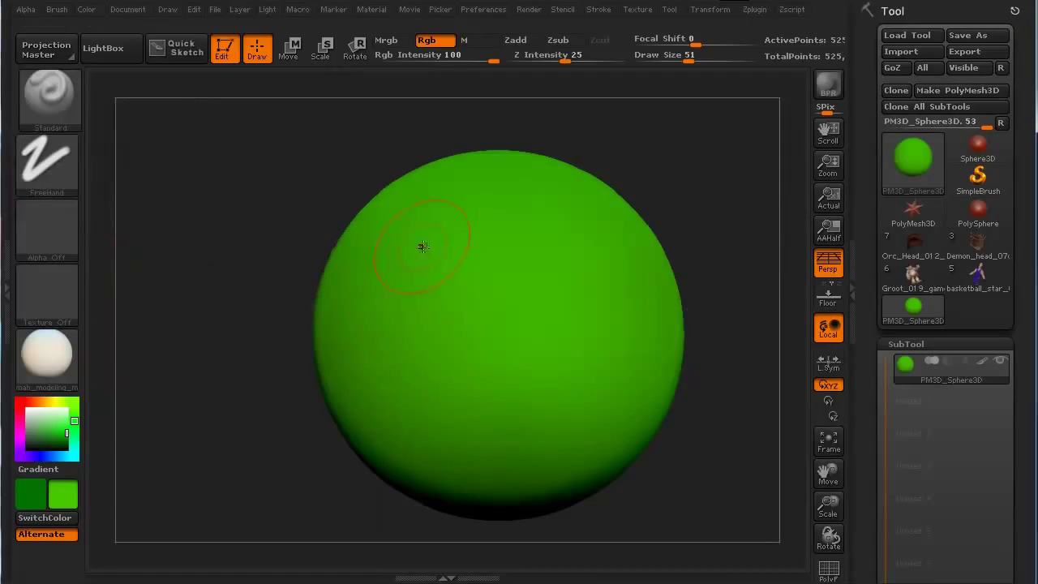
Swap the dark green in as the main colour and paint one broad diagonal stroke across the middle of the sphere
click(49, 516)
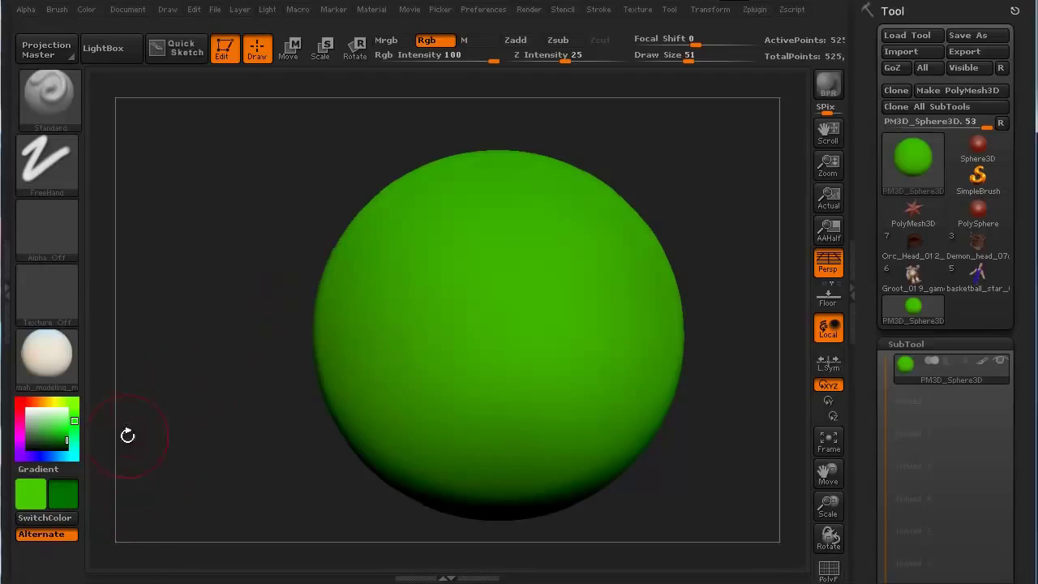
key(v)
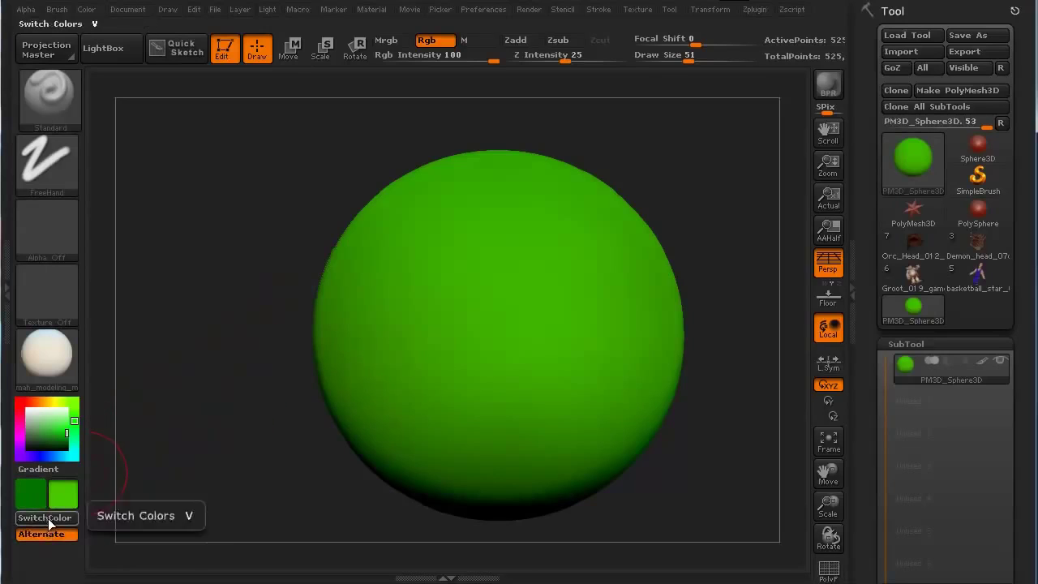
click(46, 517)
drag(618, 270, 348, 350)
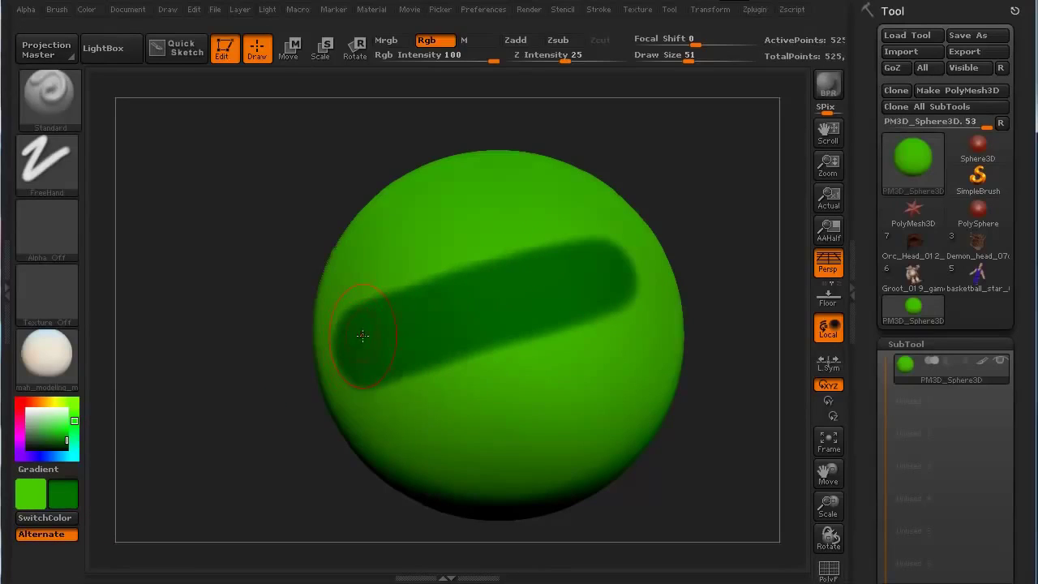
key(shift)
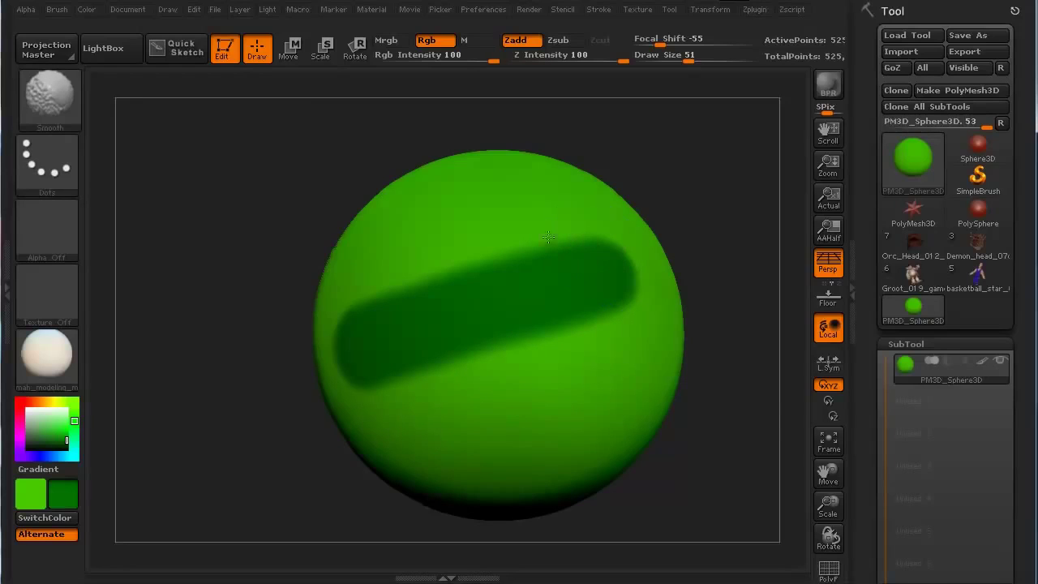
key(shift)
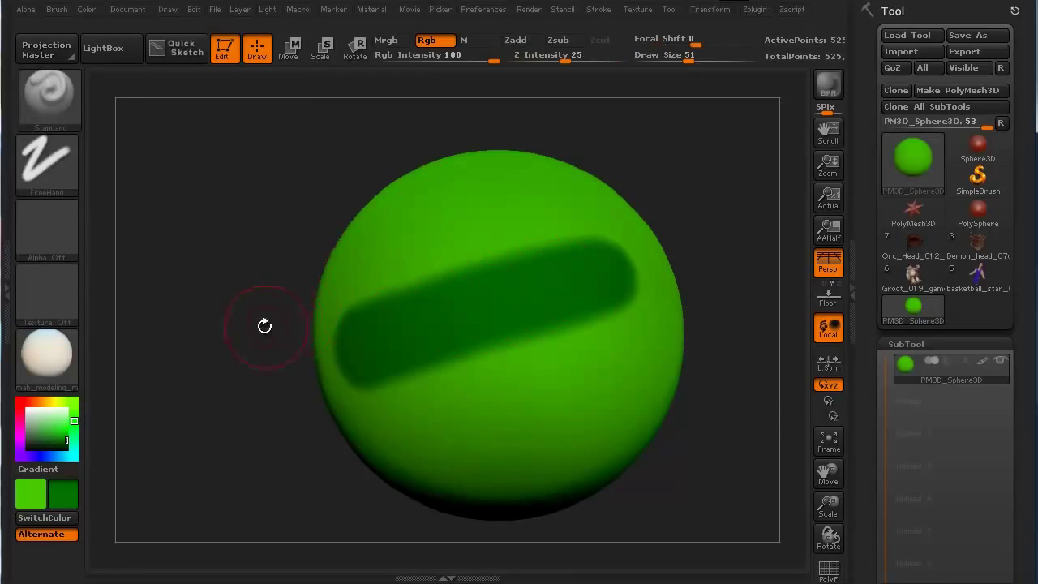
key(shift)
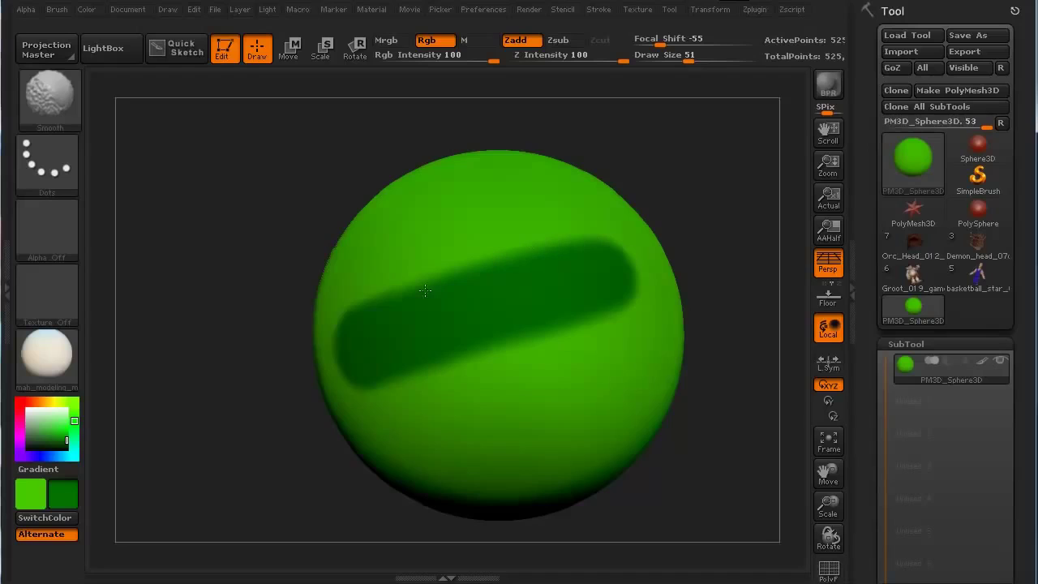
key(shift)
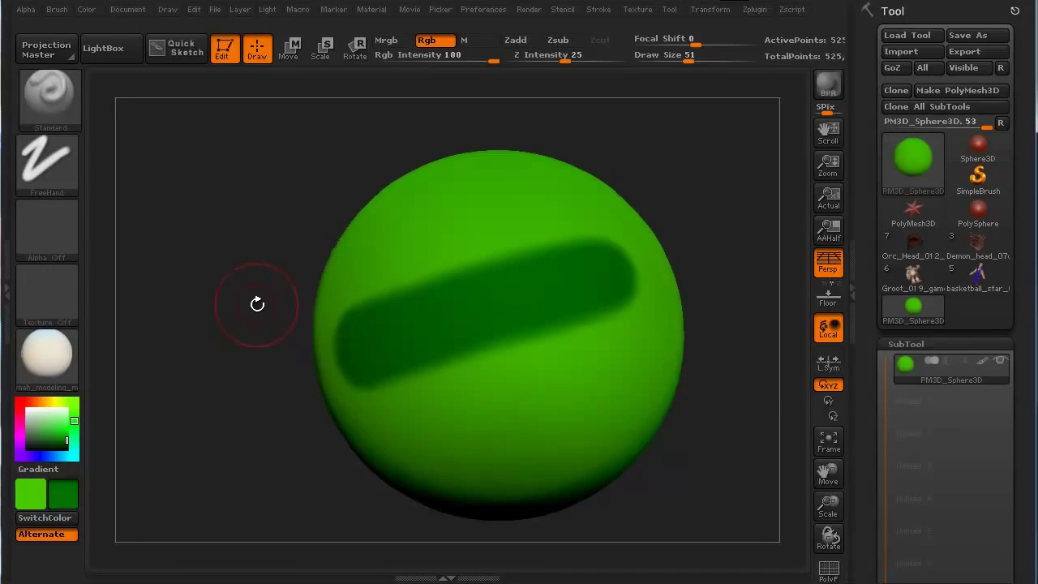
Sample the green just below the dark stroke and paint it along the stroke's lower edge to soften the transition
mouse_move(292, 322)
mouse_down()
mouse_move(248, 297)
mouse_move(241, 278)
mouse_move(248, 292)
mouse_move(255, 283)
mouse_move(251, 297)
mouse_move(203, 278)
mouse_up()
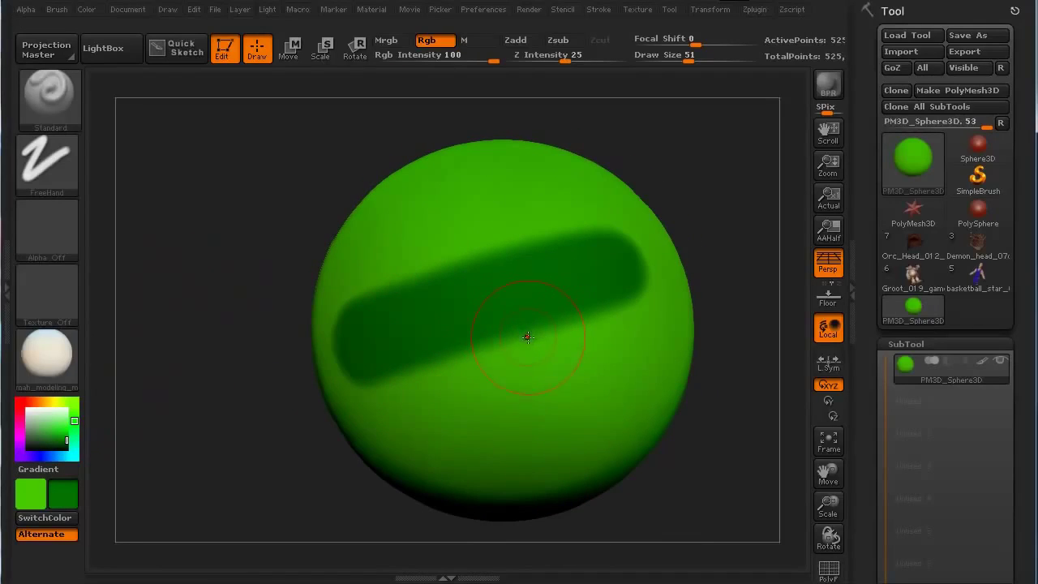
key(c)
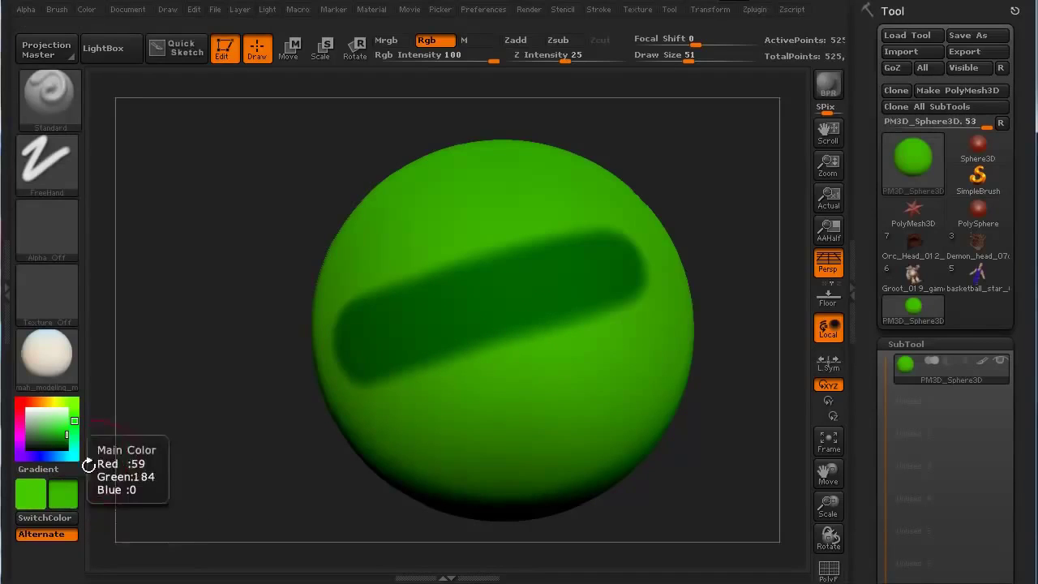
drag(581, 320, 498, 367)
drag(620, 300, 485, 392)
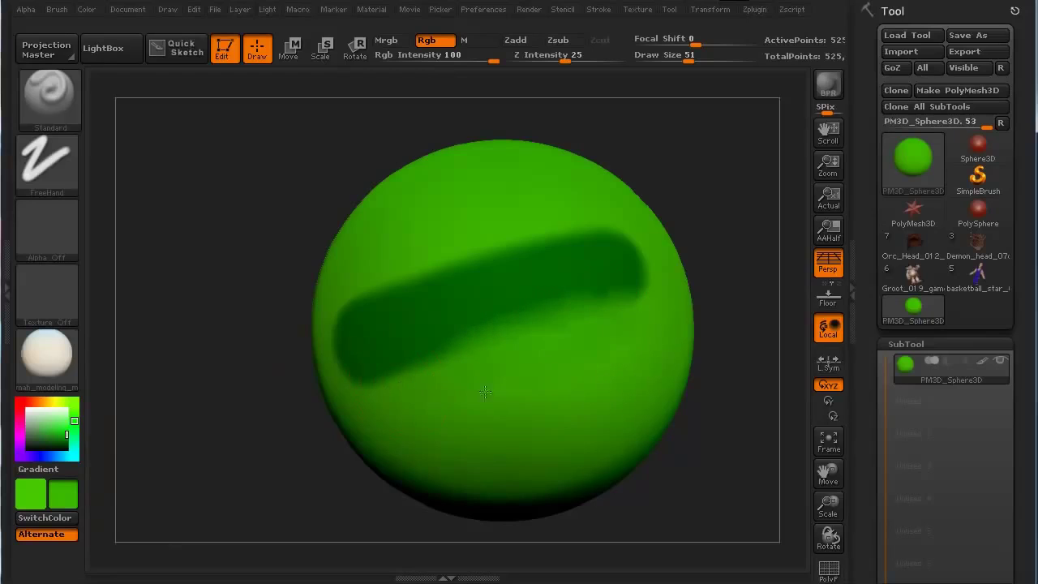
drag(604, 308, 365, 383)
key(shift)
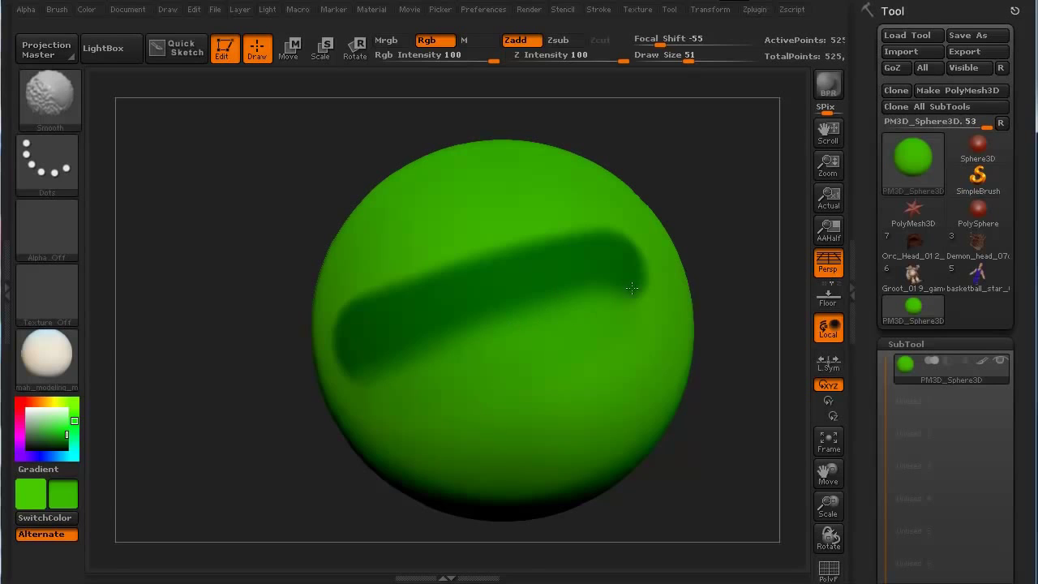
mouse_move(225, 427)
mouse_down()
mouse_move(232, 430)
mouse_move(243, 392)
mouse_up()
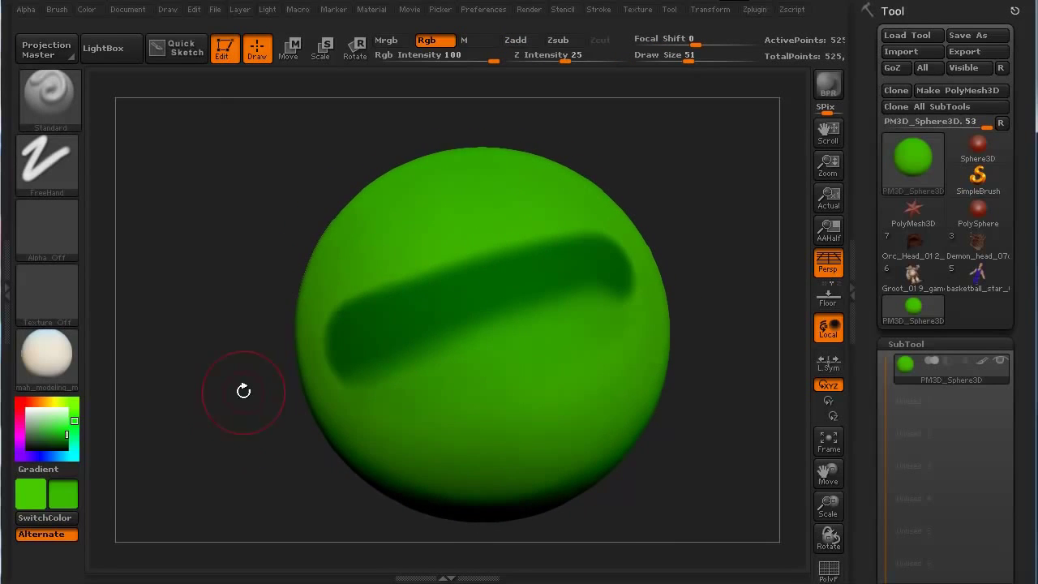
Switch the render mode to Flat and inspect the sphere's painted colours without shading
click(529, 9)
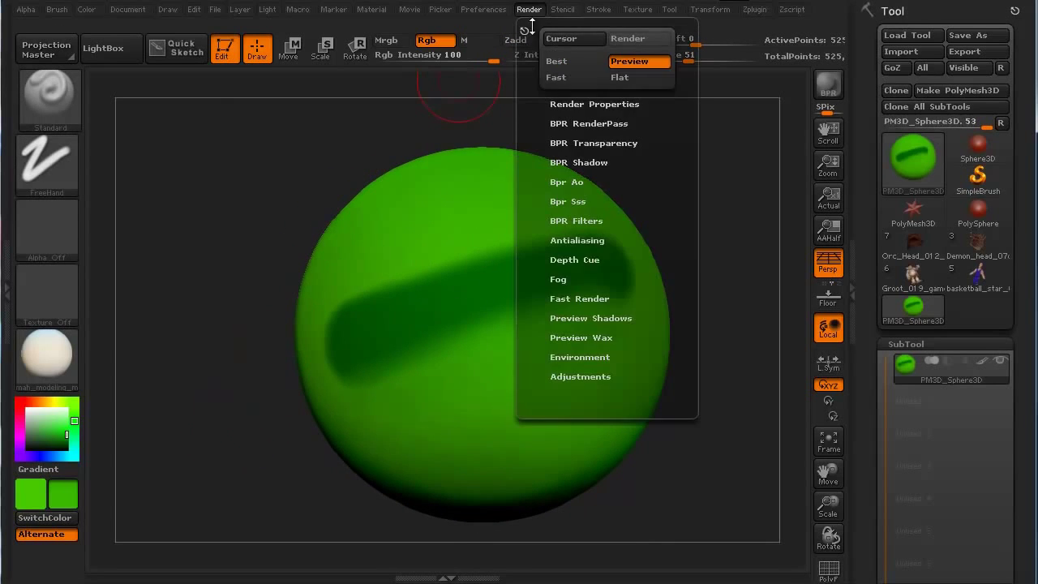
click(621, 77)
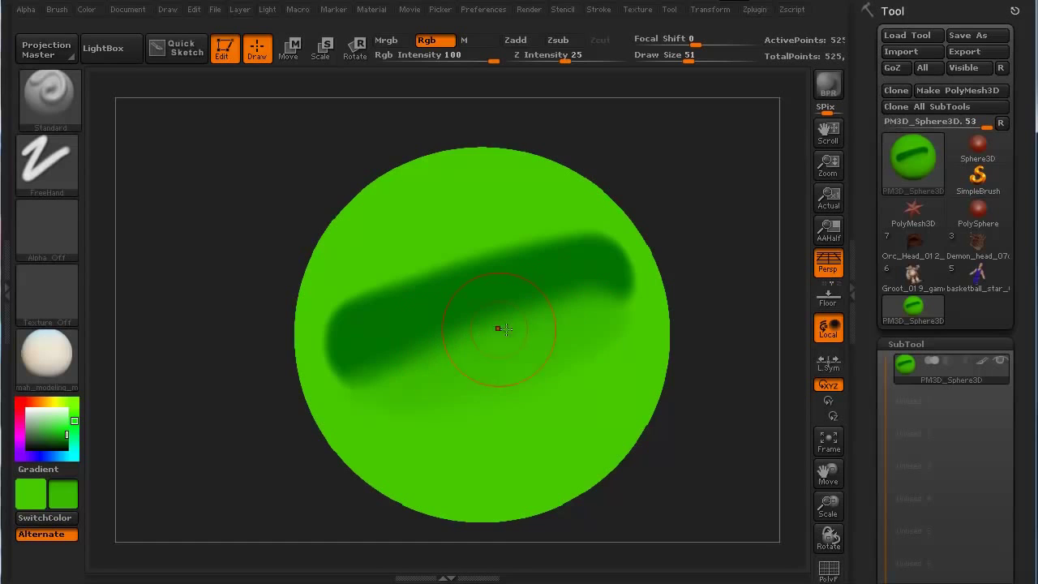
mouse_move(213, 424)
mouse_down()
mouse_move(200, 429)
mouse_move(216, 433)
mouse_move(211, 417)
mouse_move(232, 430)
mouse_move(225, 398)
mouse_move(251, 418)
mouse_up()
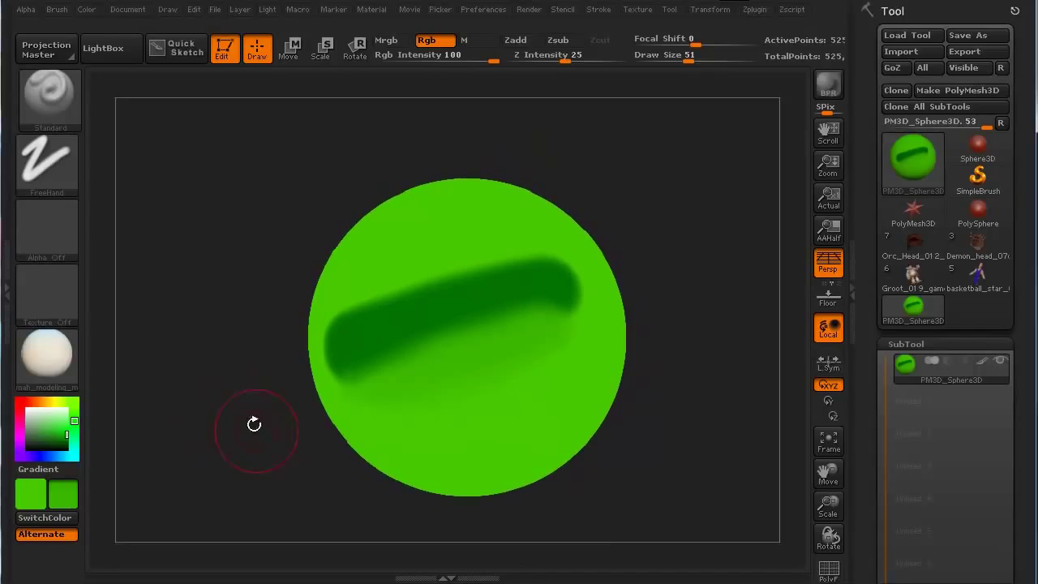
mouse_move(244, 433)
mouse_down()
mouse_move(250, 440)
mouse_move(232, 452)
mouse_move(232, 442)
mouse_up()
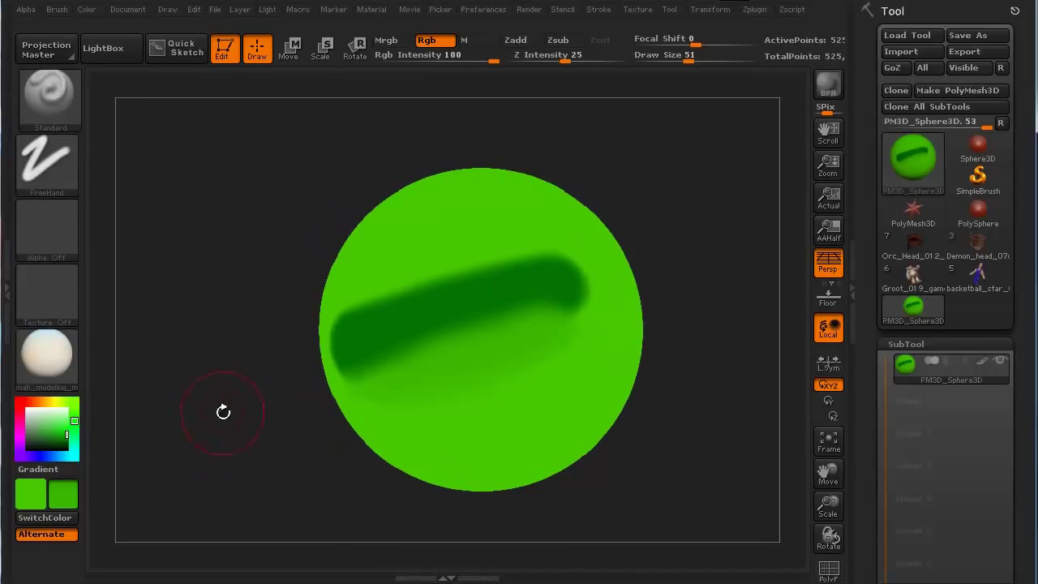
key(ctrl+shift+t)
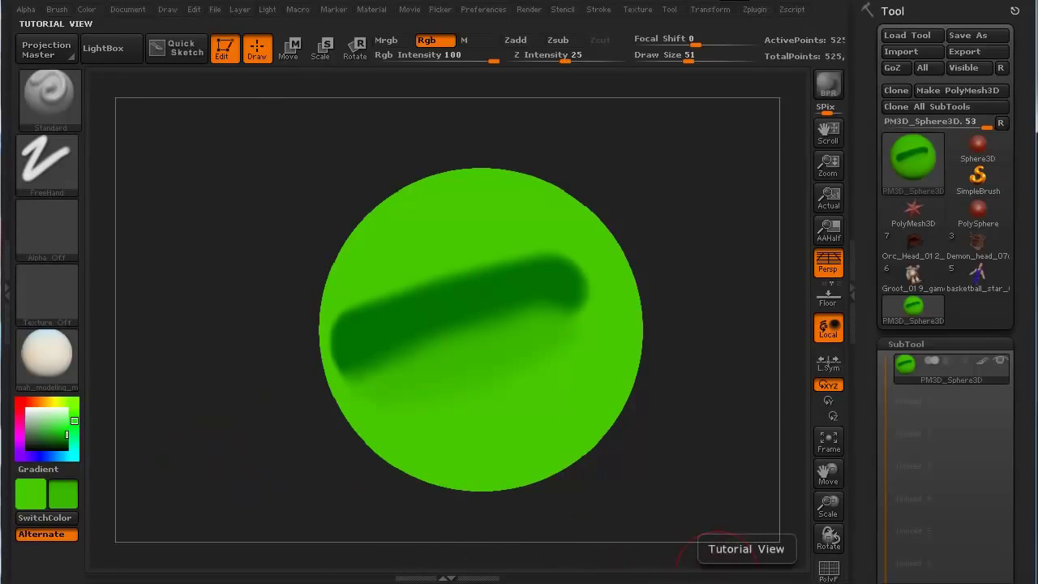